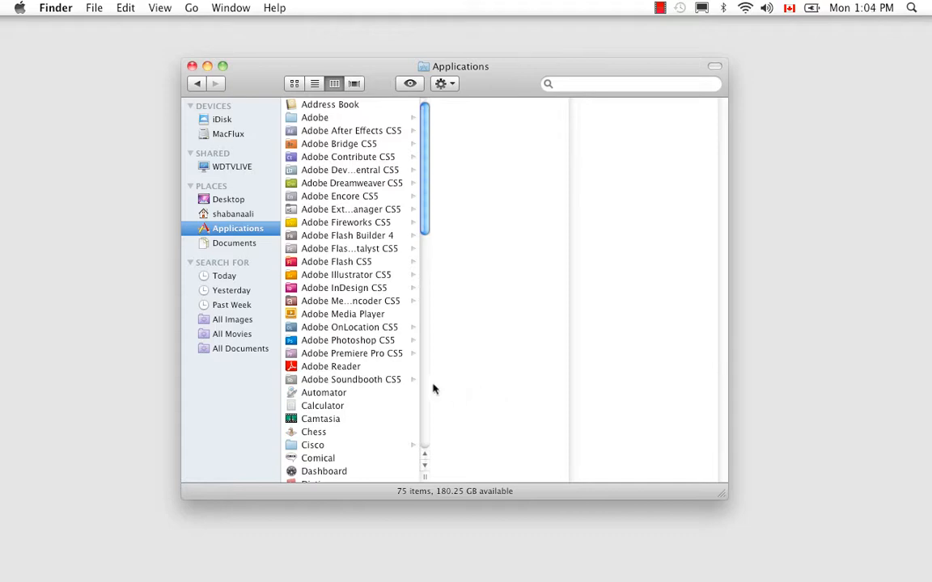
# - Launch Adobe Premiere Pro CS5 from the Applications folder and start a new project
pyautogui.click(364, 354)
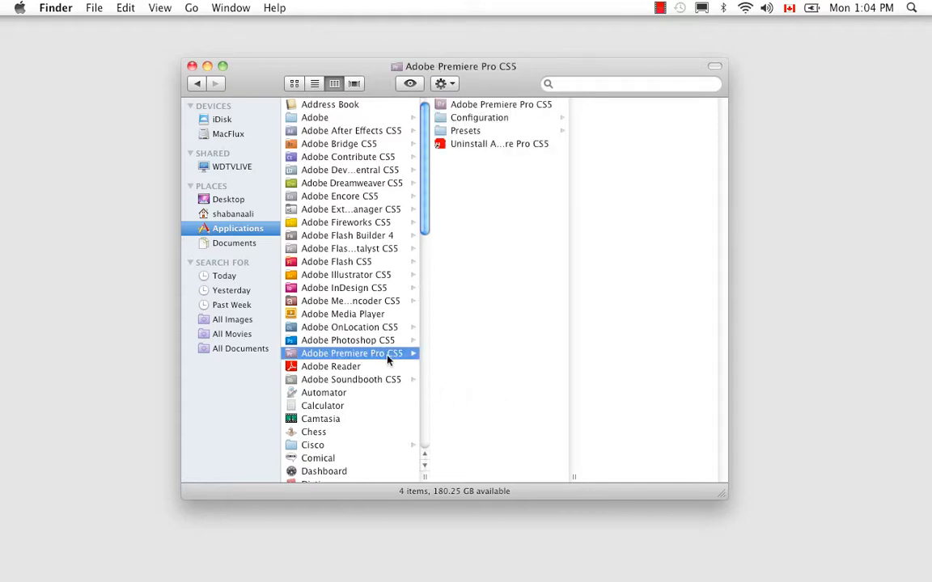
pyautogui.click(486, 106)
pyautogui.doubleClick(486, 106)
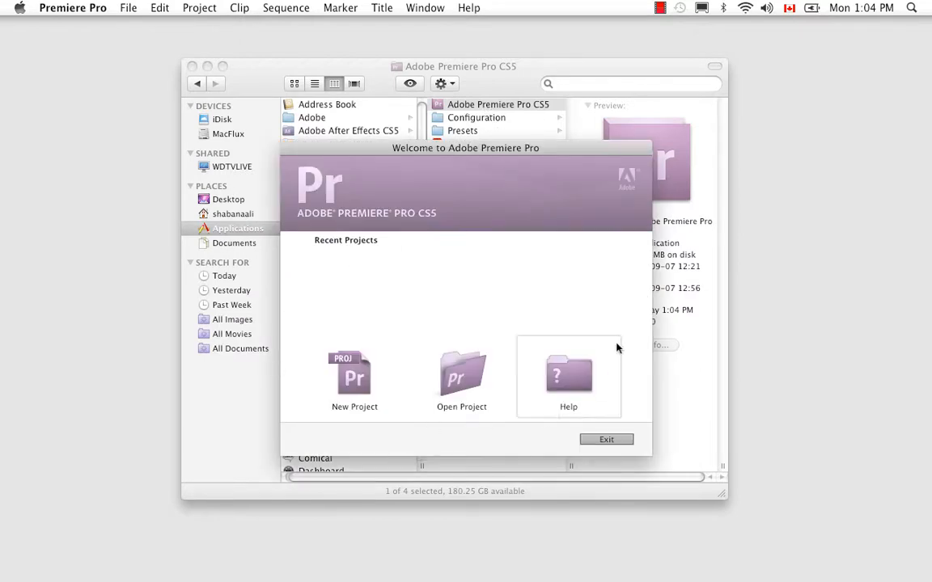
pyautogui.click(354, 375)
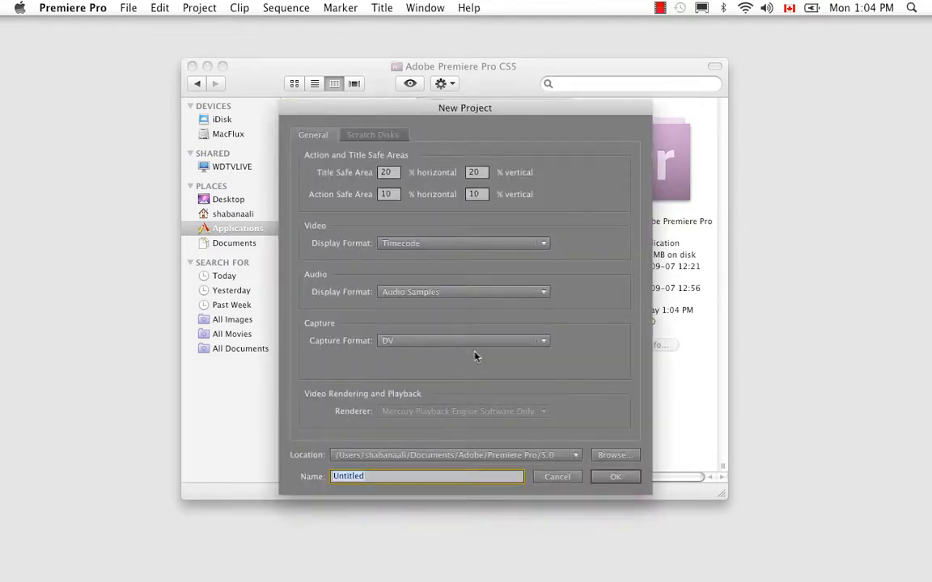
# - Set the new project's location to the Pack22 folder inside ANP2 Scenes in the home folder
pyautogui.click(614, 455)
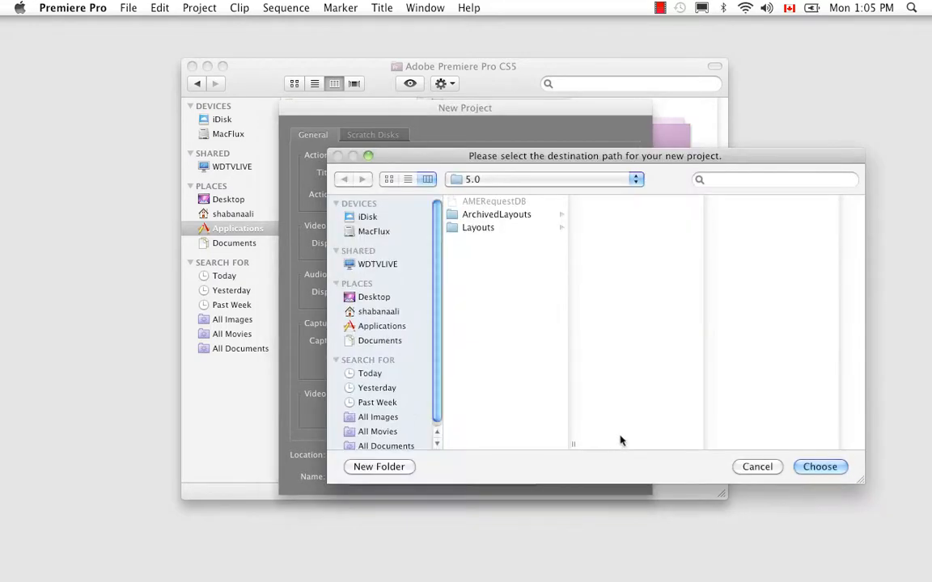
pyautogui.click(637, 181)
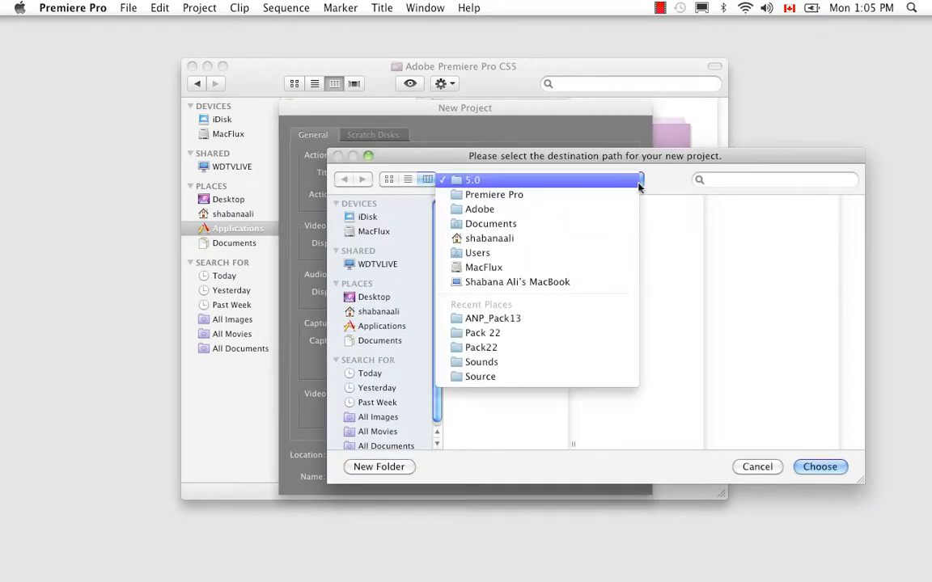
pyautogui.click(551, 240)
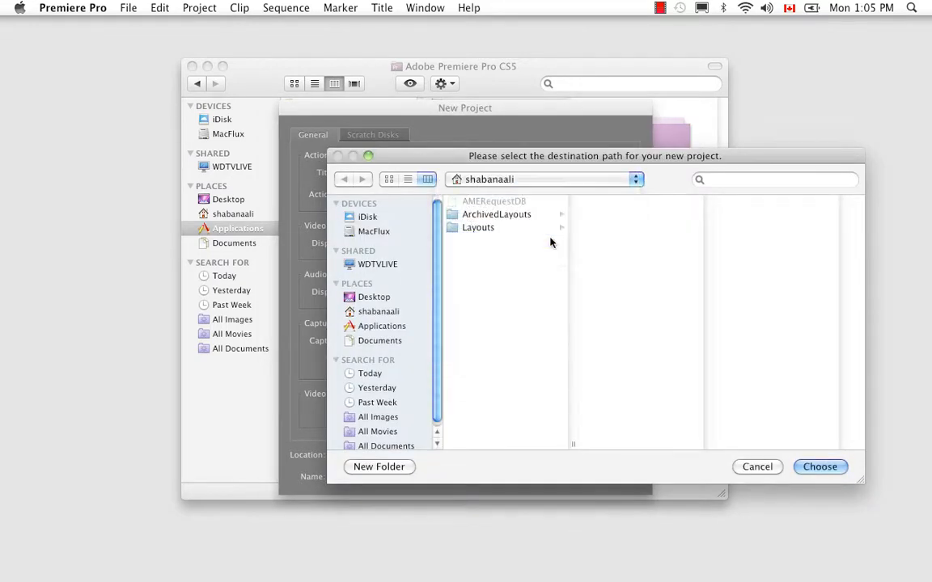
pyautogui.click(488, 202)
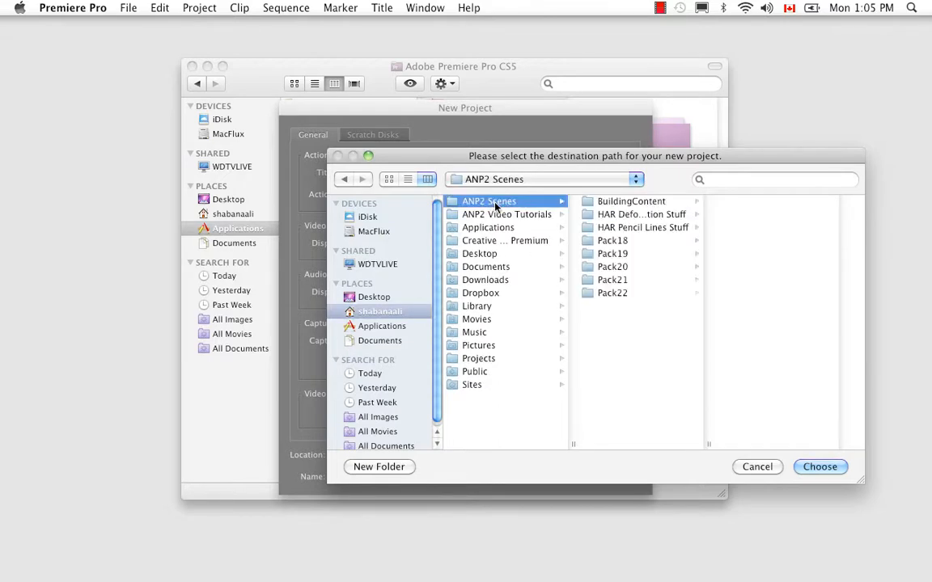
pyautogui.click(619, 296)
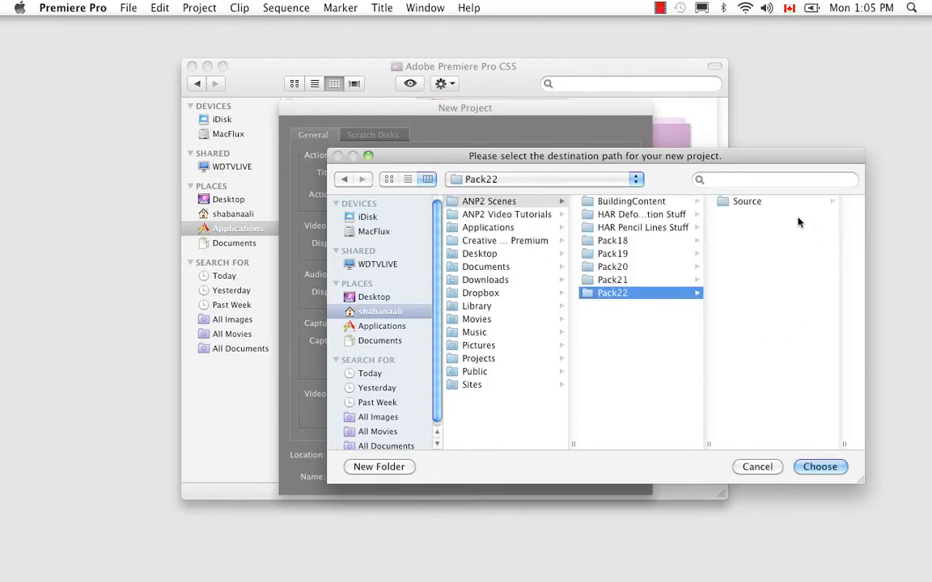
pyautogui.moveTo(761, 154); pyautogui.dragTo(620, 176)
pyautogui.click(590, 214)
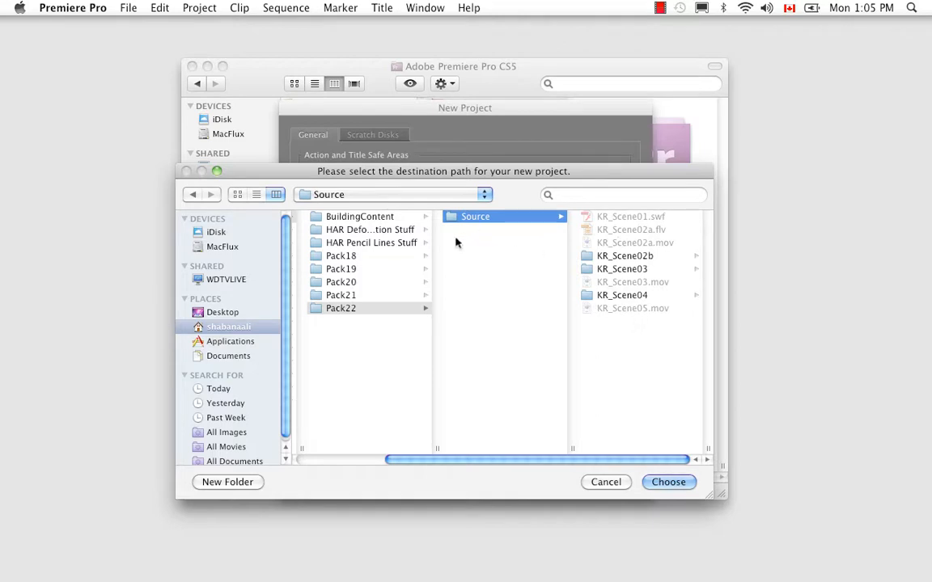
pyautogui.click(338, 310)
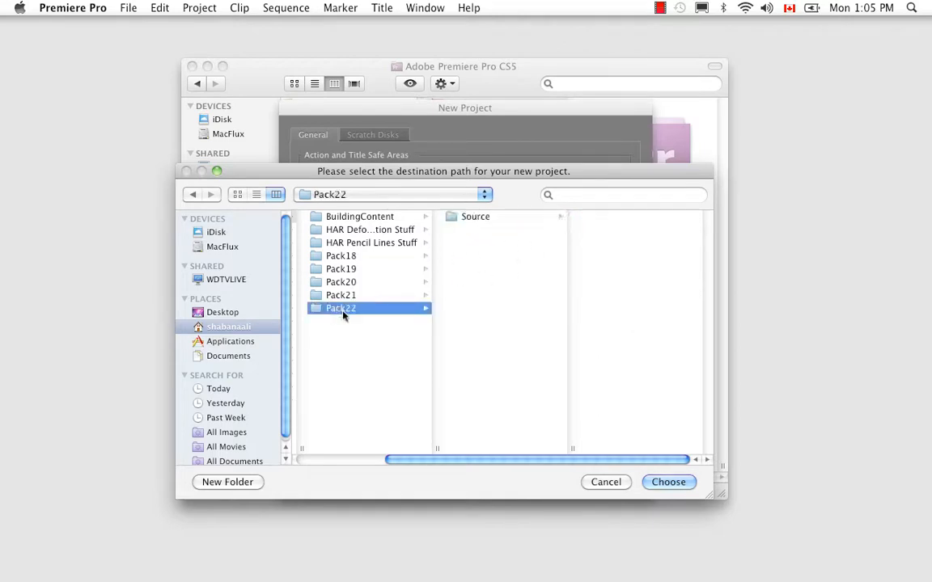
pyautogui.click(669, 481)
# - Name the project KarateRabbit_Intro and accept the new project settings
pyautogui.doubleClick(360, 476)
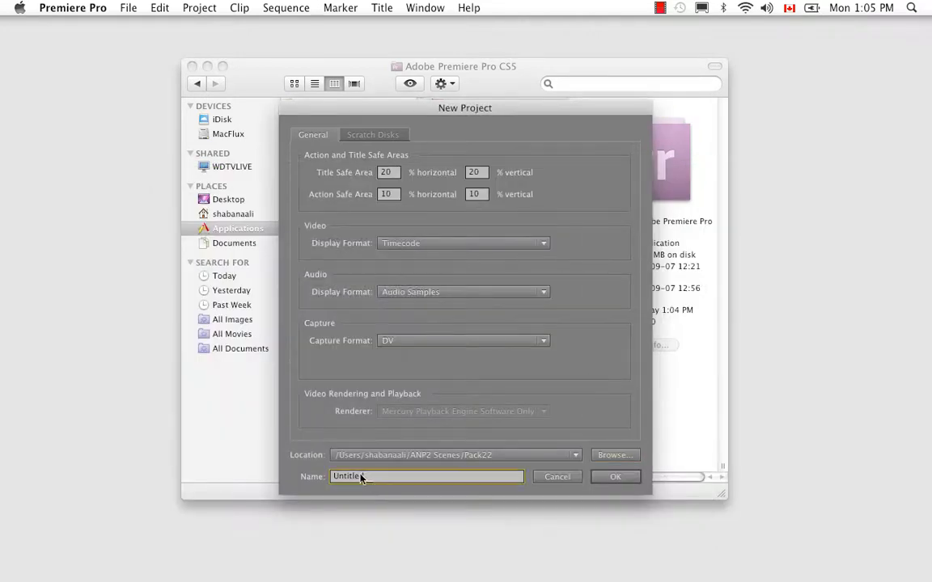
pyautogui.press('BackSpace')
pyautogui.write('KarateRabbit_Intro')
pyautogui.click(614, 477)
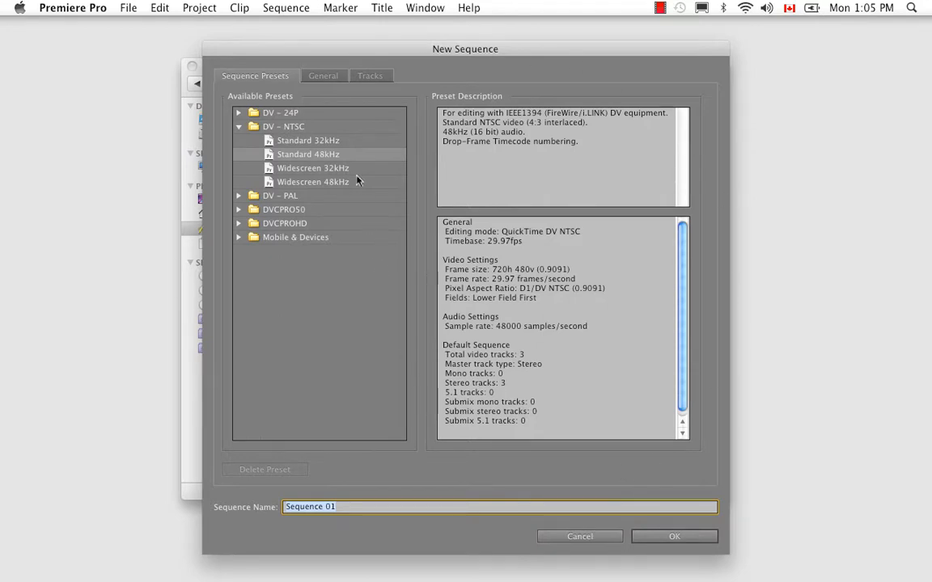
# - Set the new sequence's editing mode to Desktop and its timebase to 24.00 frames/second
pyautogui.click(326, 77)
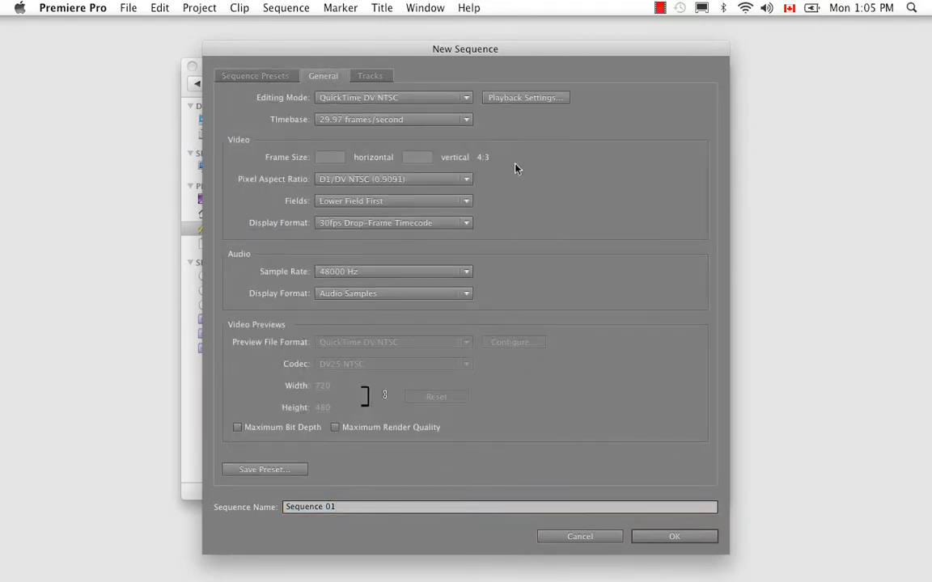
pyautogui.click(467, 98)
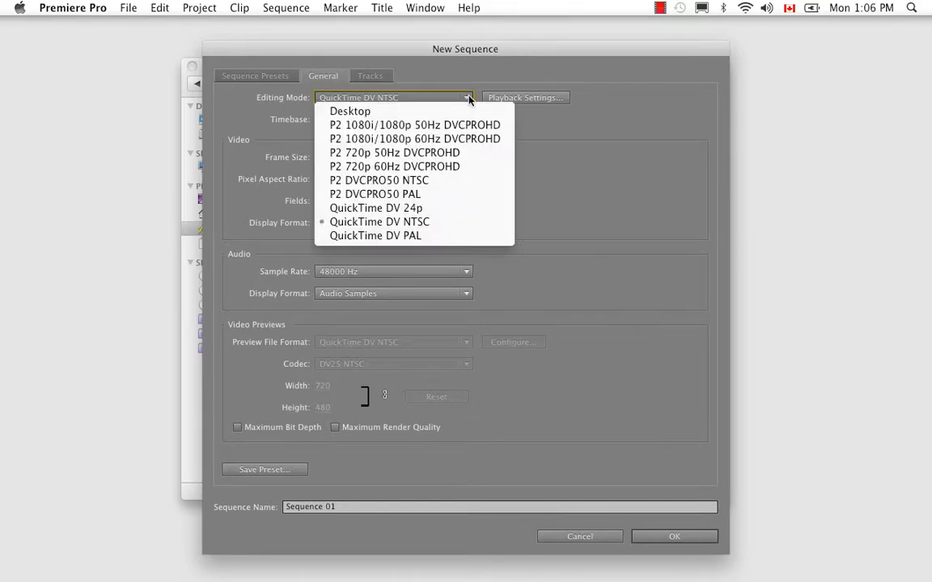
pyautogui.click(384, 113)
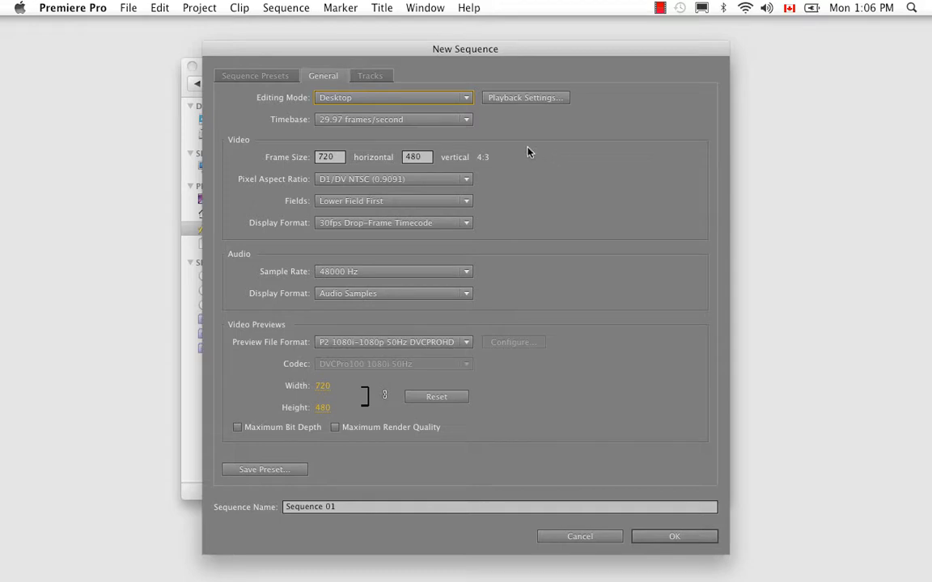
pyautogui.click(467, 120)
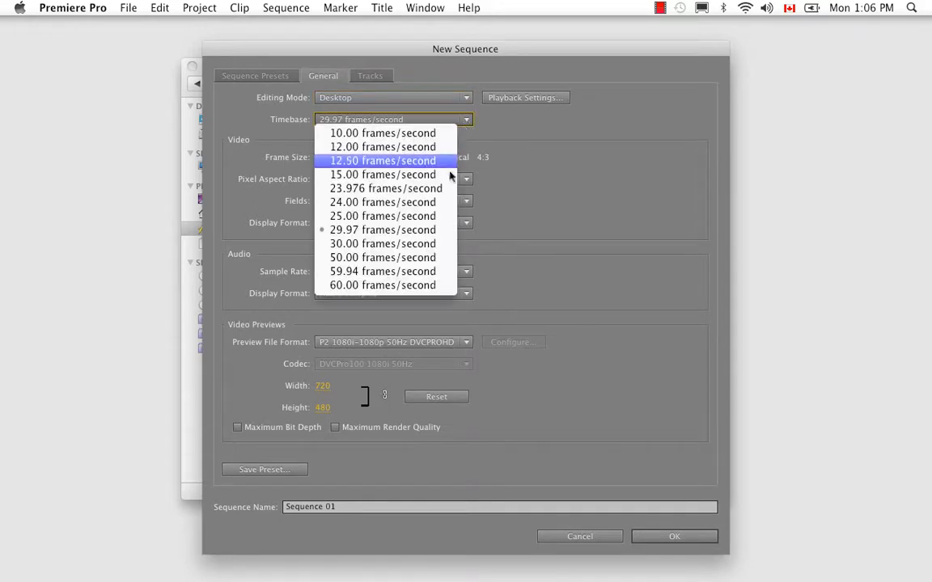
pyautogui.click(444, 202)
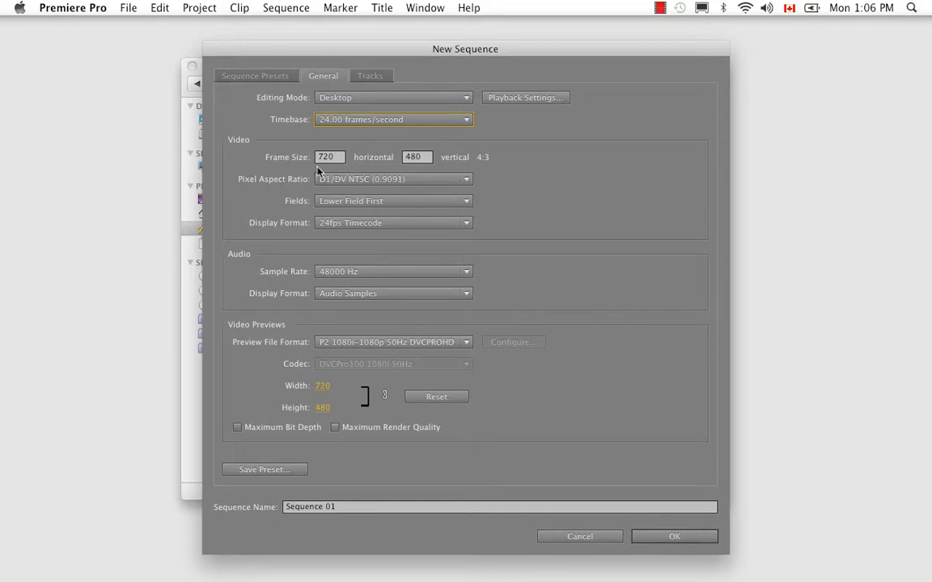
# - Set the sequence's vertical frame size to 540, with Square Pixels (1.0) and No Fields (Progressive Scan)
pyautogui.click(414, 157)
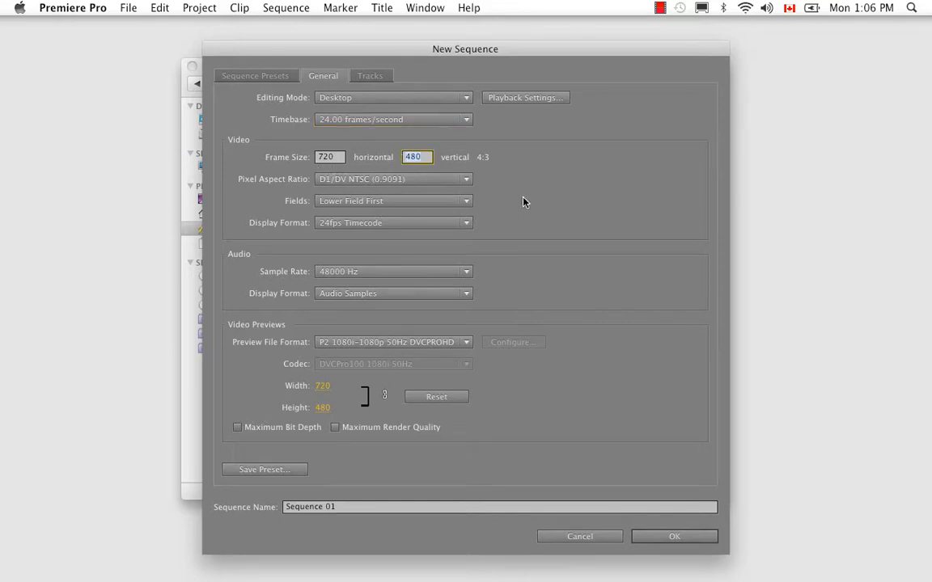
pyautogui.write('540')
pyautogui.click(467, 179)
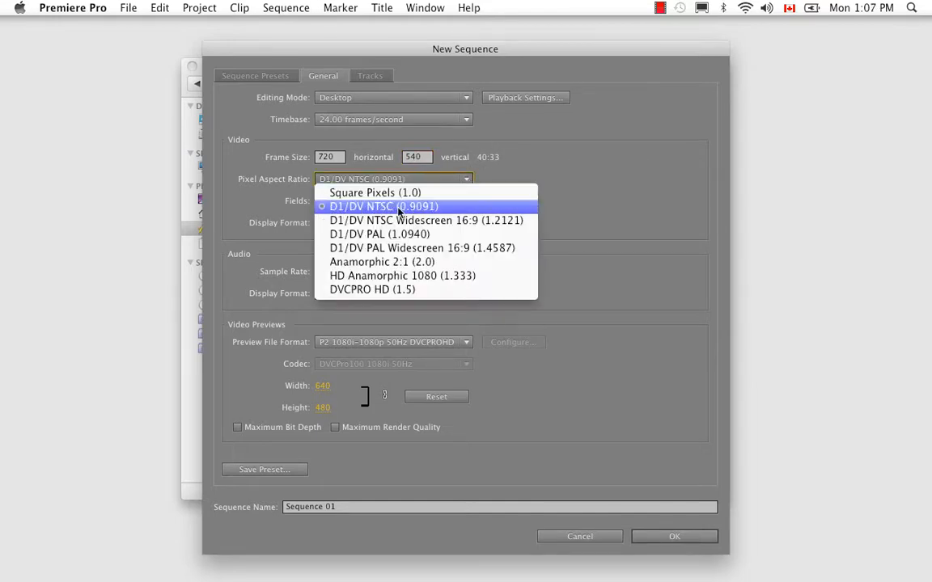
pyautogui.click(499, 190)
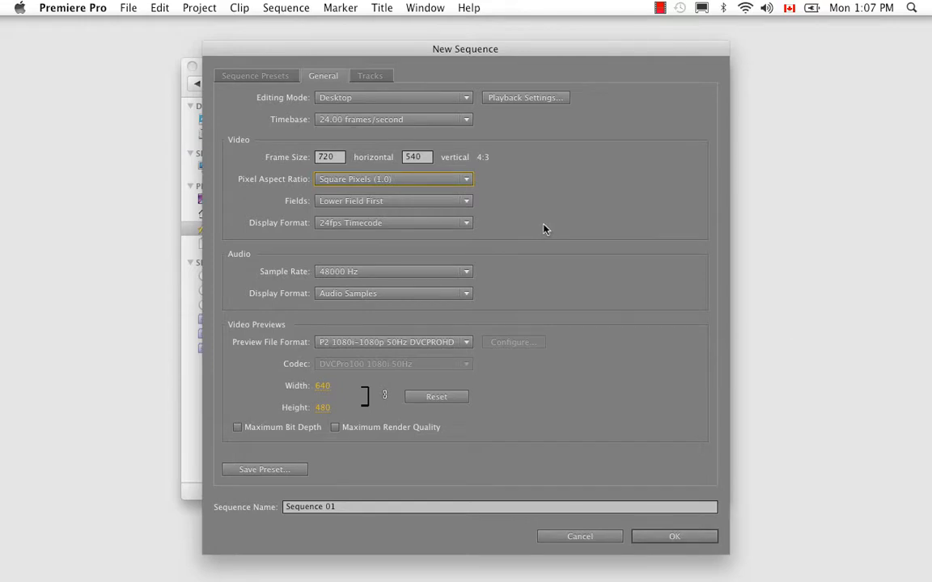
pyautogui.click(466, 201)
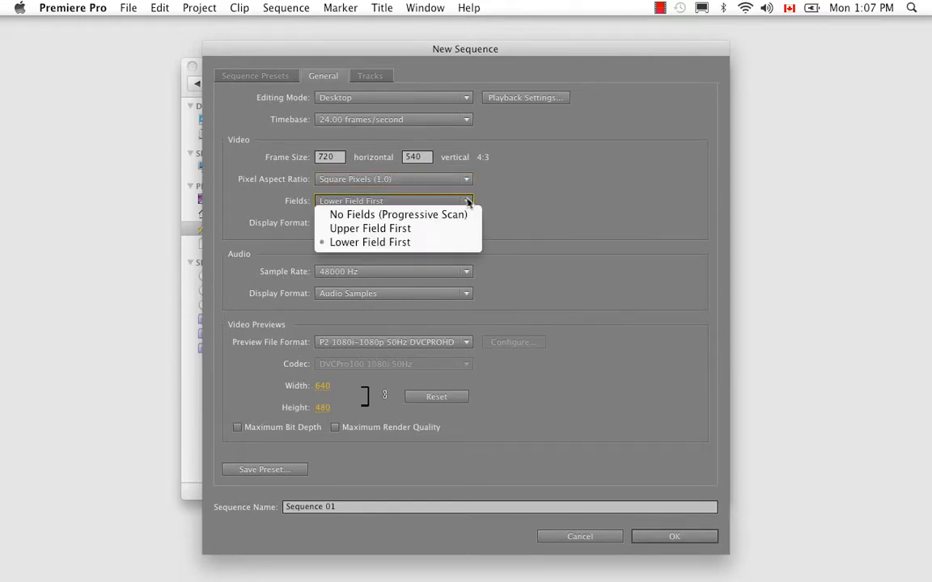
pyautogui.click(459, 213)
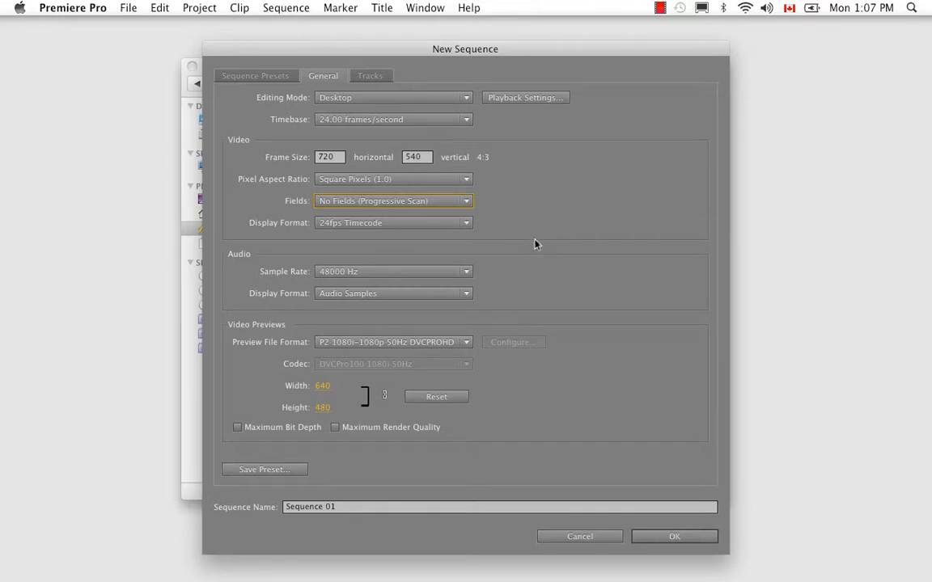
# - Keep the audio sample rate at 48000 Hz and create the sequence
pyautogui.click(507, 273)
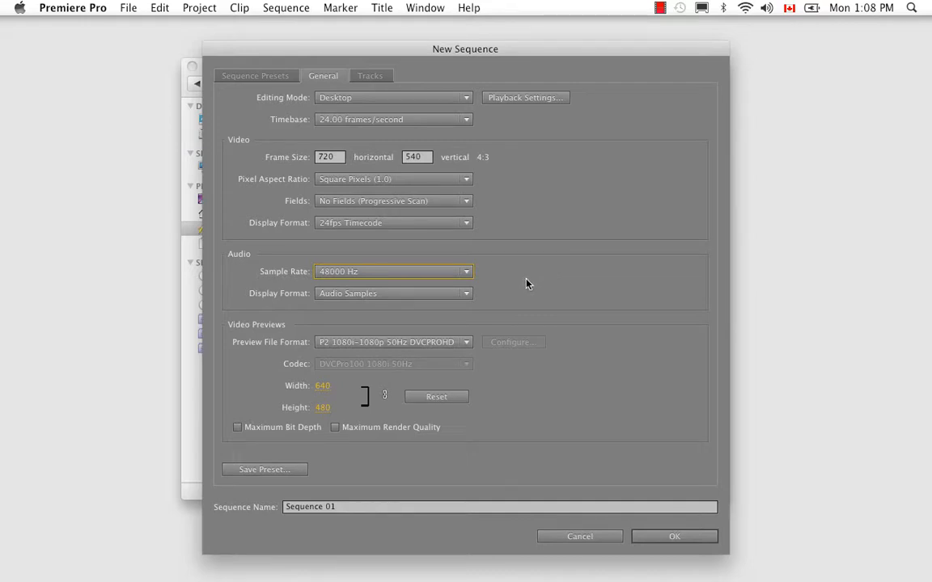
pyautogui.click(469, 272)
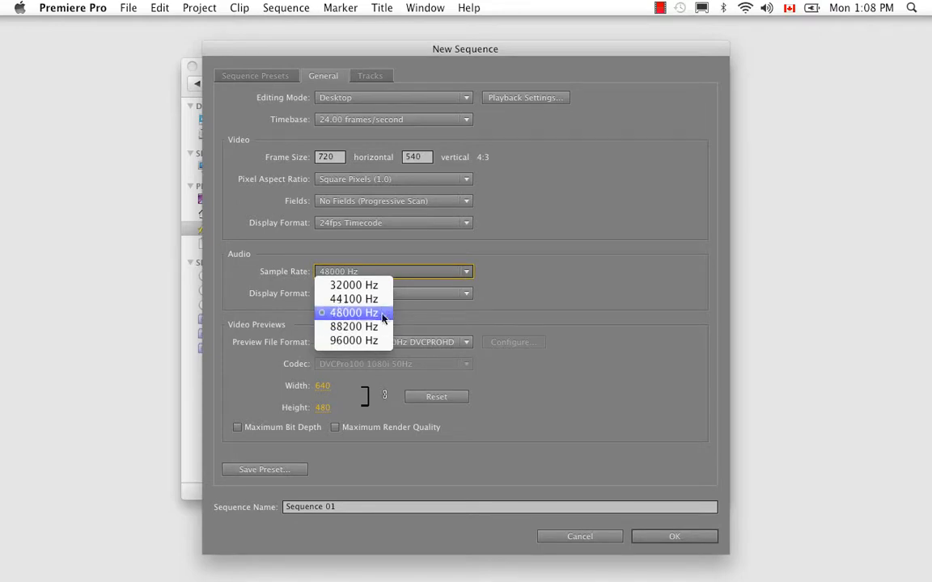
pyautogui.click(507, 271)
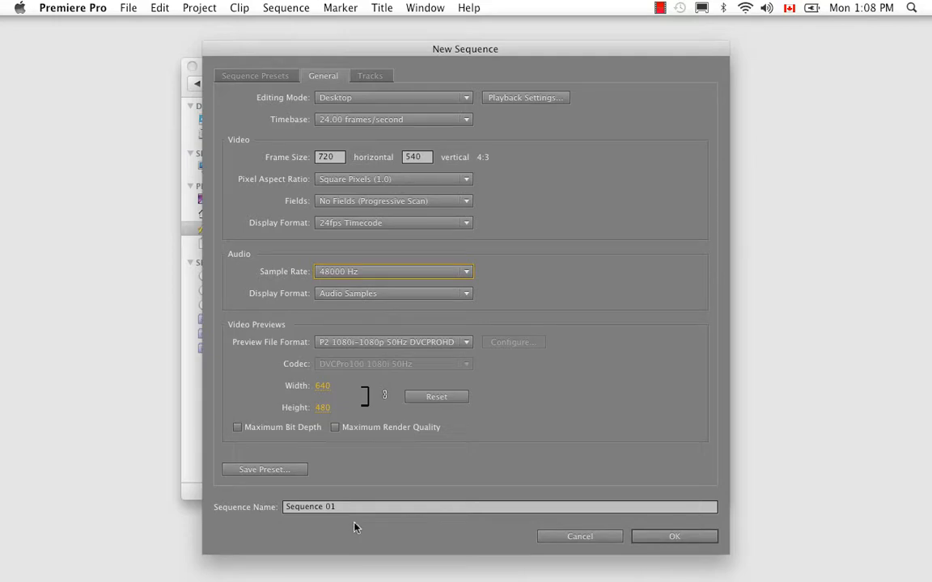
pyautogui.click(683, 535)
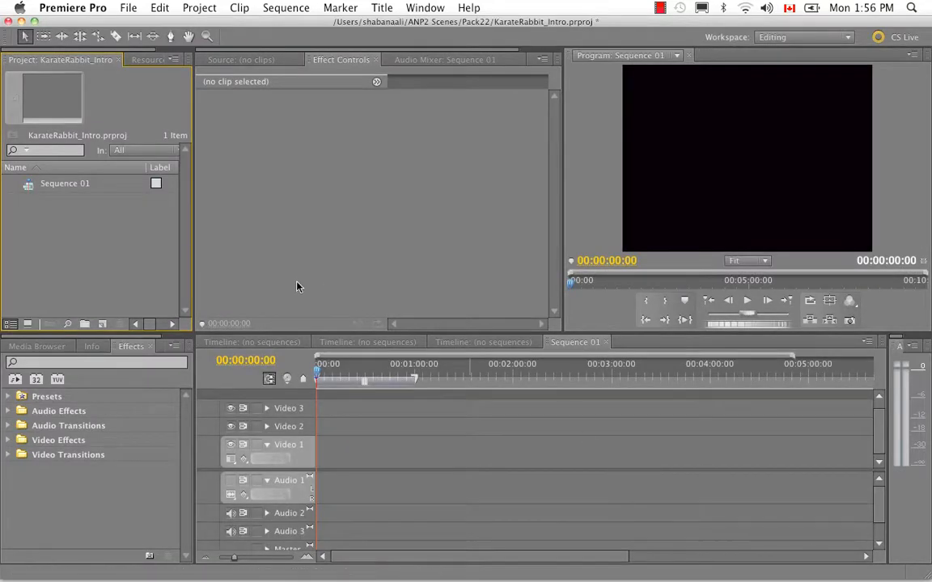
# - Rename Sequence 01 to KarateRabbit_Intro in the project and bring its timeline into focus
pyautogui.click(56, 192)
pyautogui.press('BackSpace')
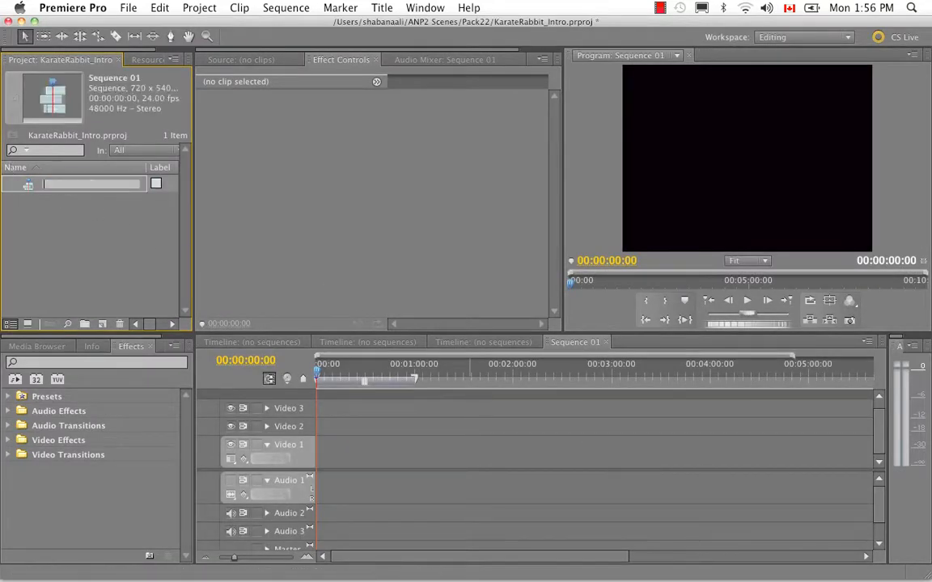
pyautogui.write('KarateRabbit_Intro')
pyautogui.press('Return')
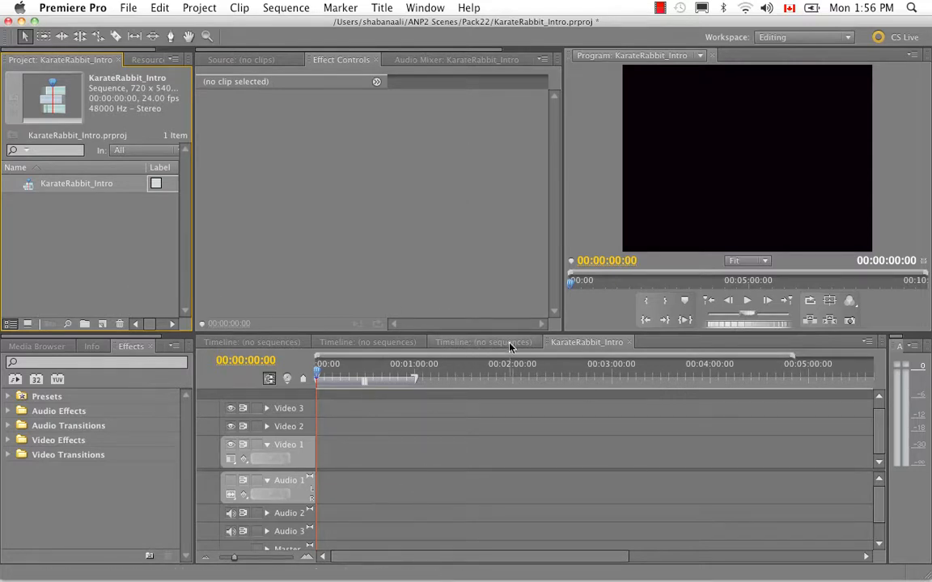
pyautogui.moveTo(511, 346); pyautogui.dragTo(293, 343)
pyautogui.click(589, 343)
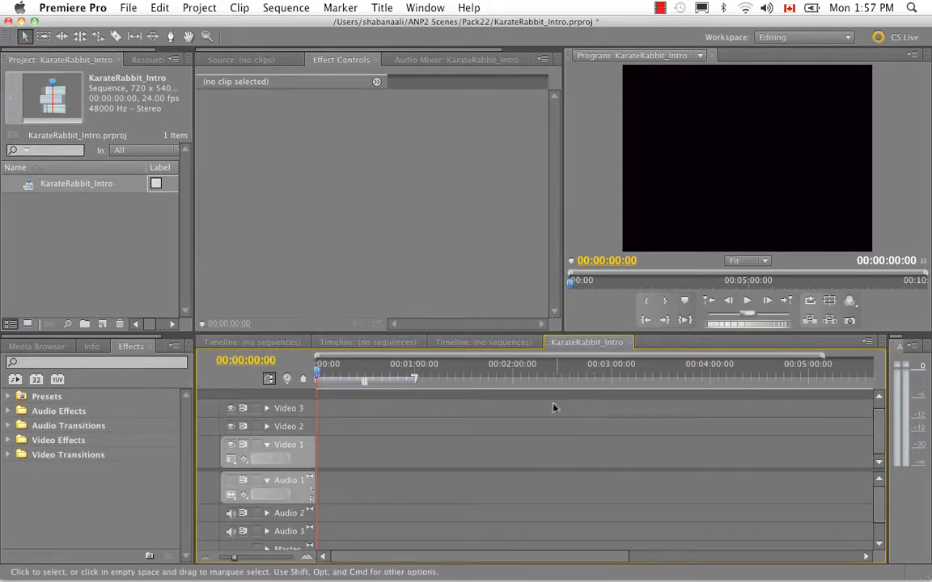
# - Import KR_Scene01.swf from ANP2 Scenes > Pack22 > Source and place it at the start of Video 1
pyautogui.rightClick(112, 245)
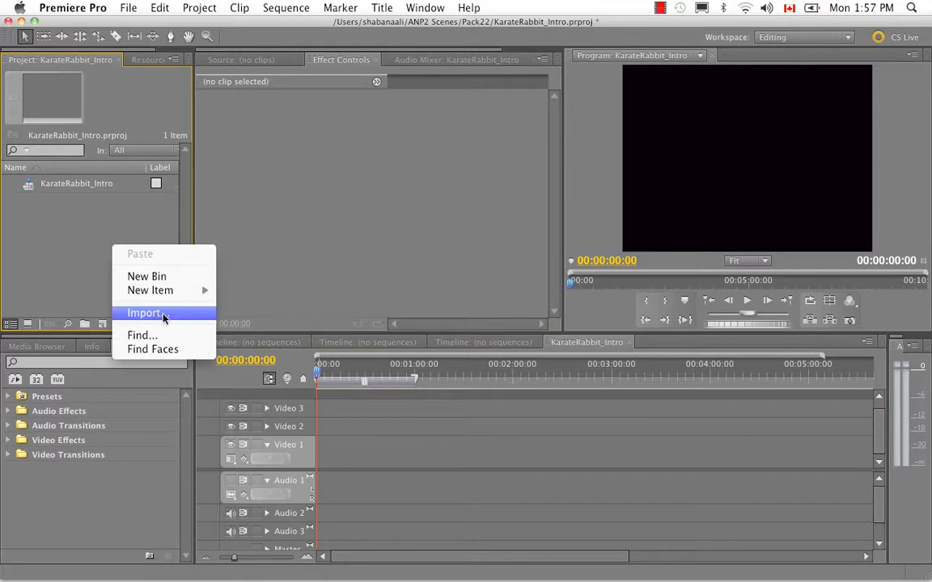
pyautogui.click(184, 314)
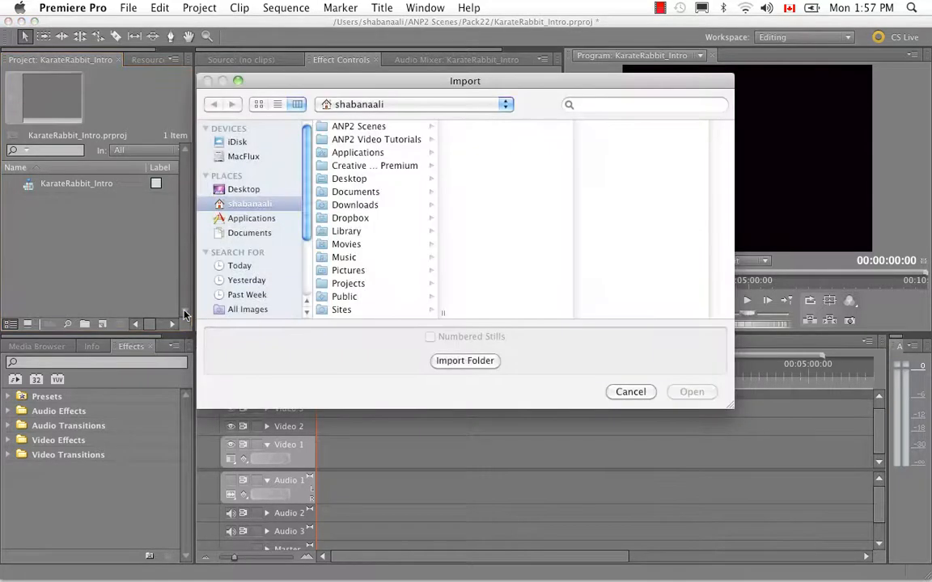
pyautogui.click(347, 126)
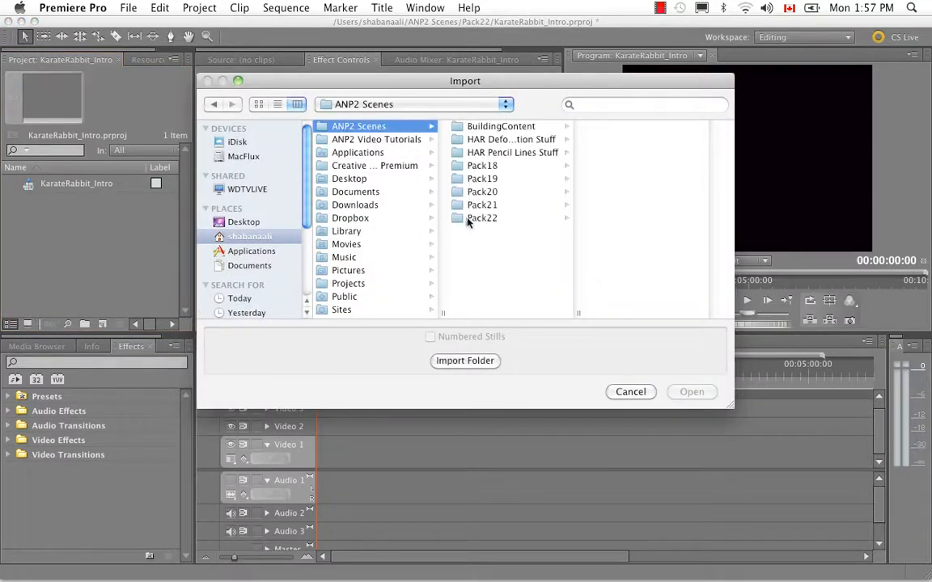
pyautogui.click(473, 218)
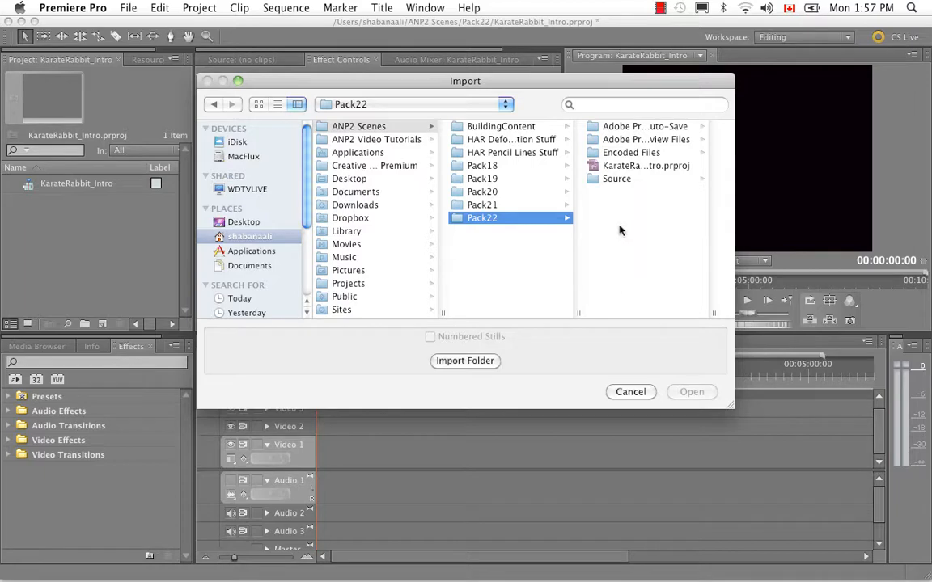
pyautogui.click(617, 179)
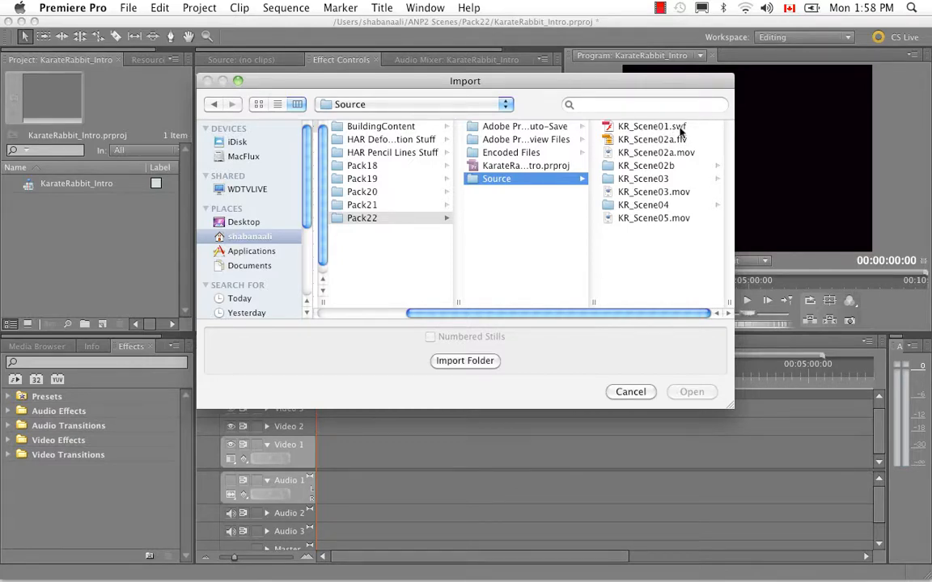
pyautogui.click(603, 127)
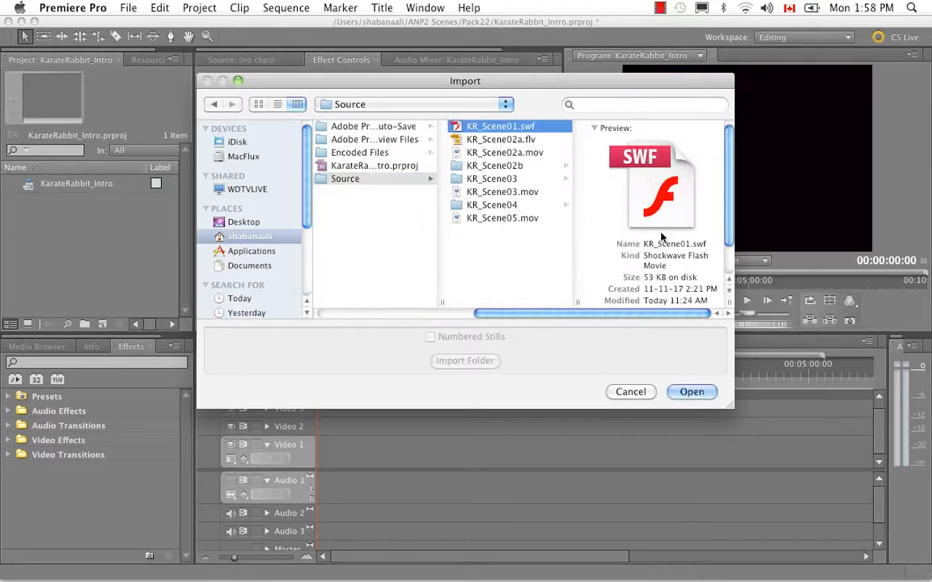
pyautogui.click(700, 393)
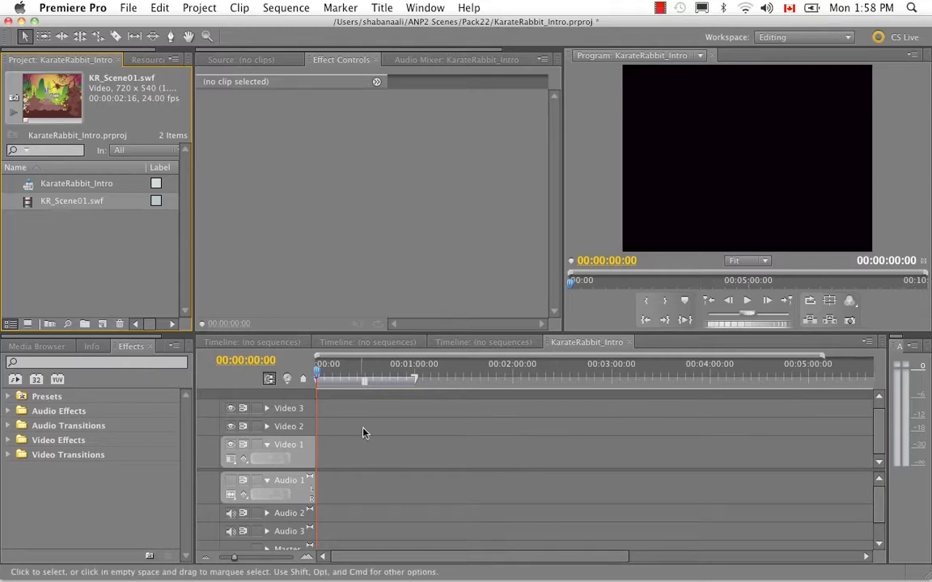
pyautogui.moveTo(25, 188); pyautogui.dragTo(323, 458)
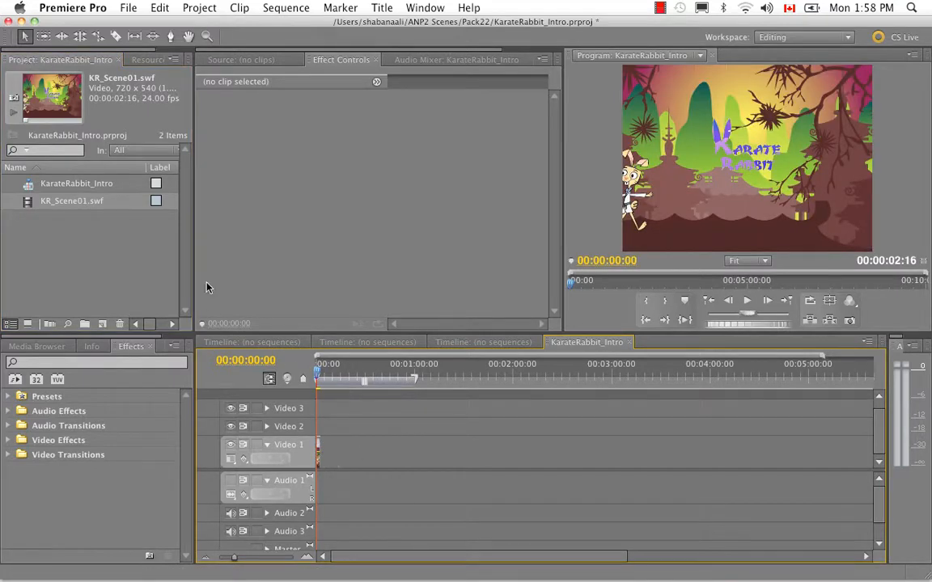
pyautogui.moveTo(234, 558); pyautogui.dragTo(249, 558)
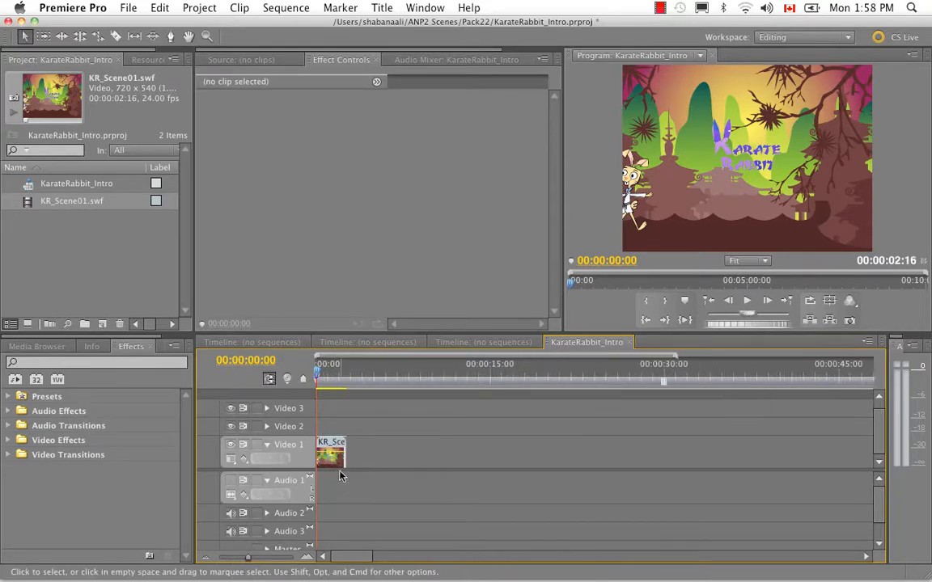
# - Try to import KR_Scene02a.flv from the Pack22 Source folder into the project
pyautogui.rightClick(79, 255)
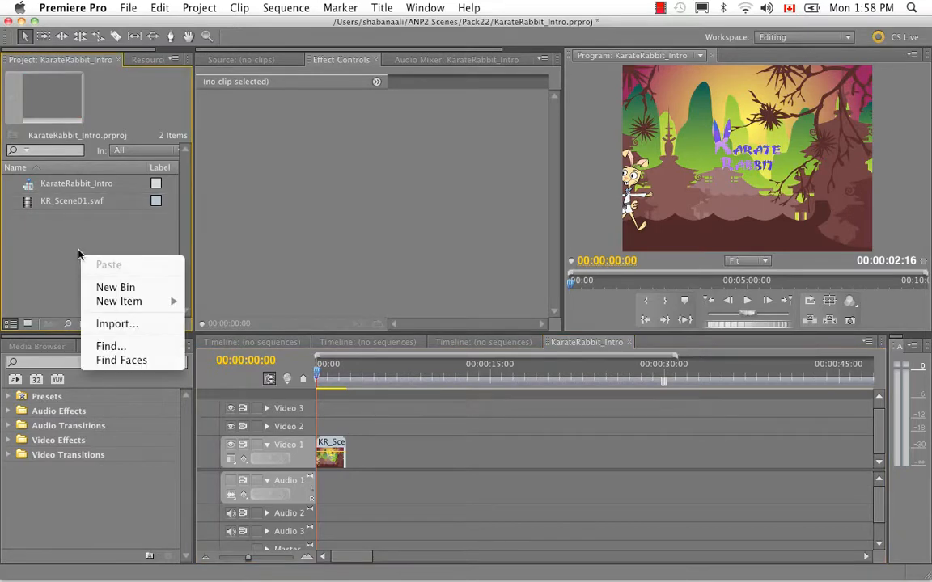
pyautogui.click(119, 325)
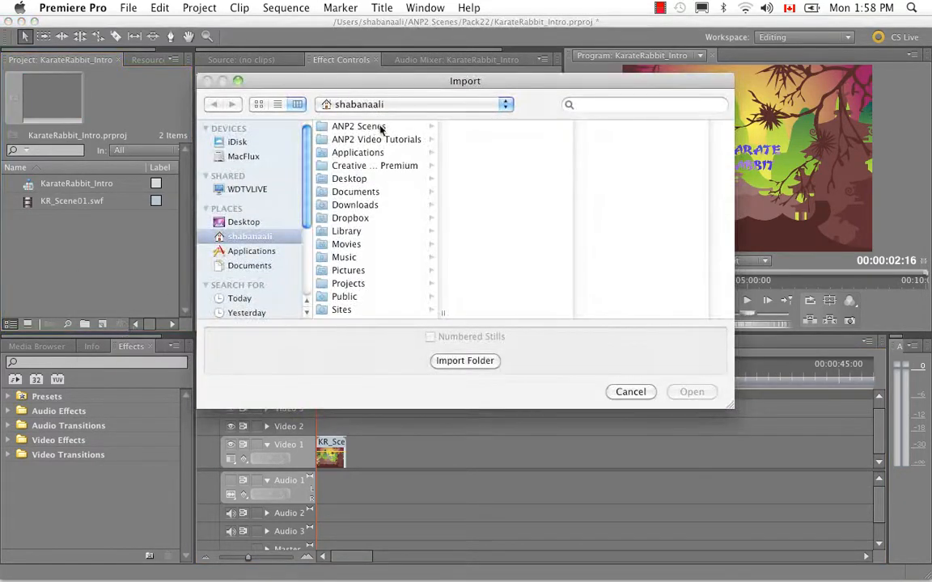
pyautogui.click(382, 127)
pyautogui.click(479, 216)
pyautogui.click(612, 179)
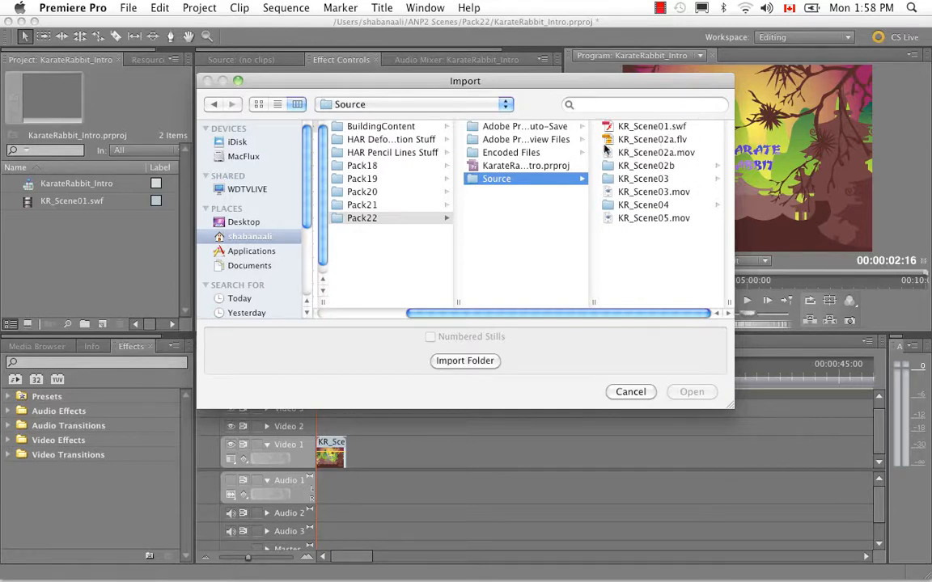
pyautogui.click(662, 140)
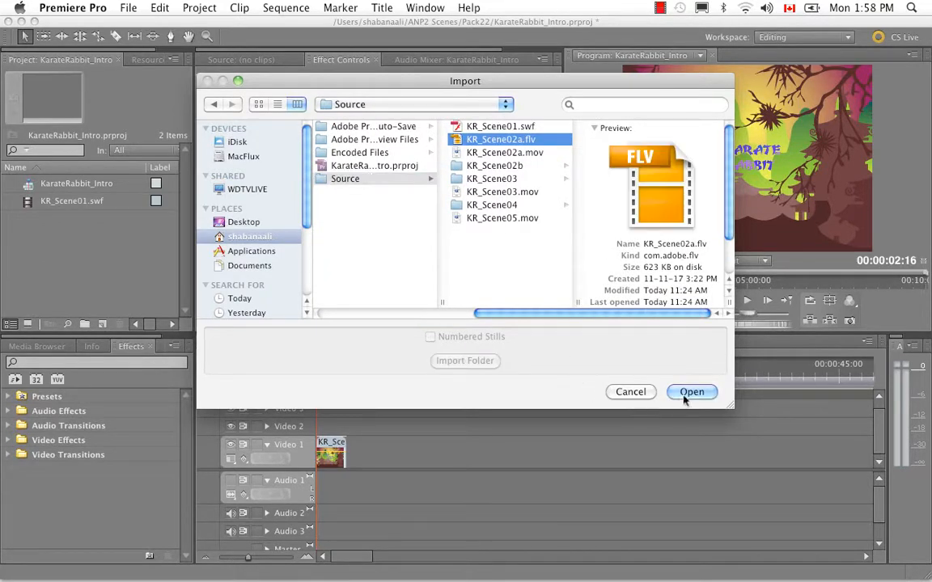
pyautogui.click(689, 392)
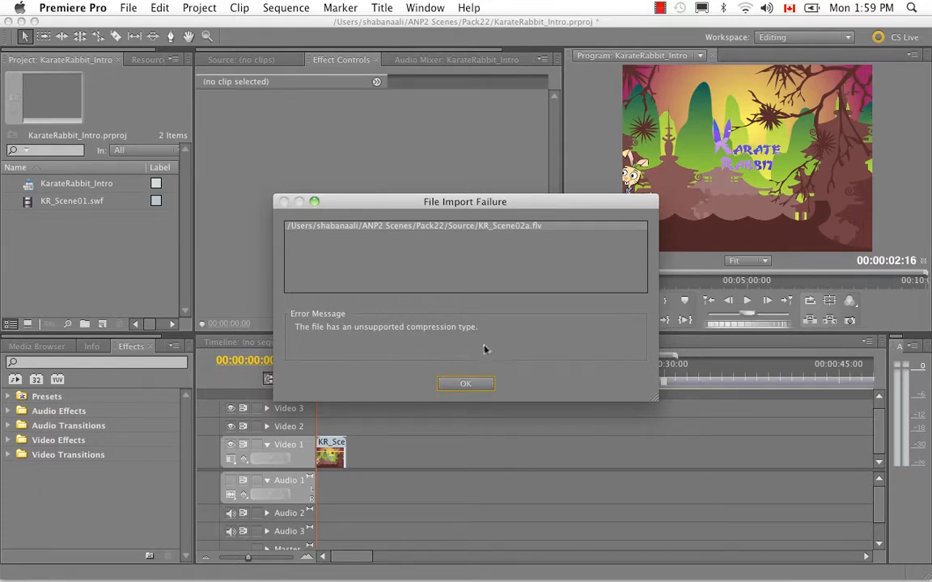
pyautogui.click(451, 385)
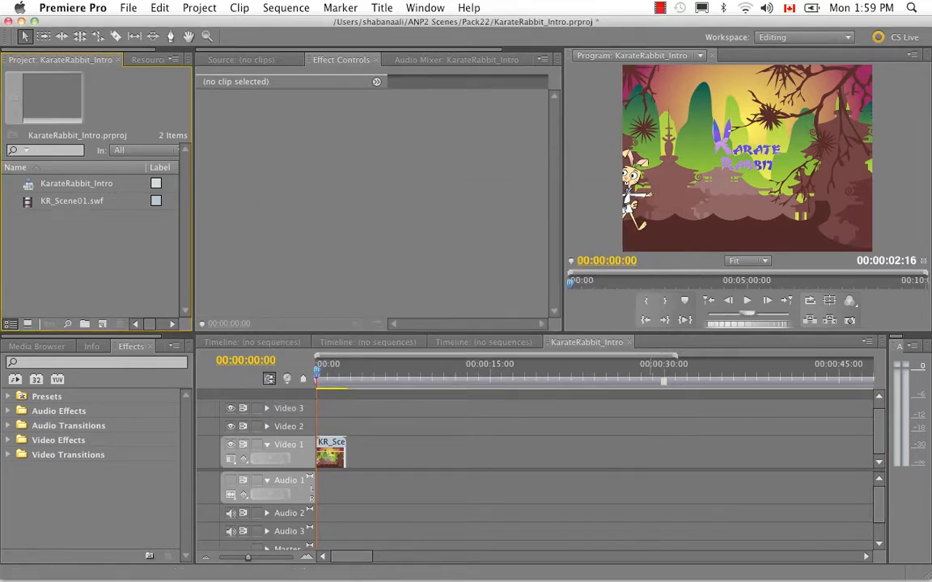
# - Switch to Animate Pro and scrub through the ANP_Pack13 scene to review the flying bird animation
pyautogui.moveTo(613, 567)
pyautogui.click(709, 550)
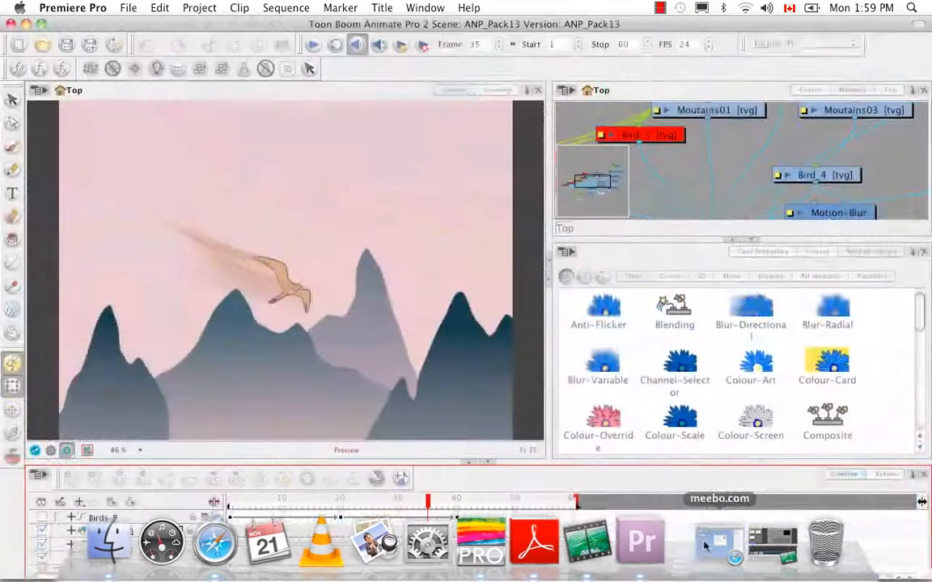
pyautogui.click(241, 501)
pyautogui.click(282, 501)
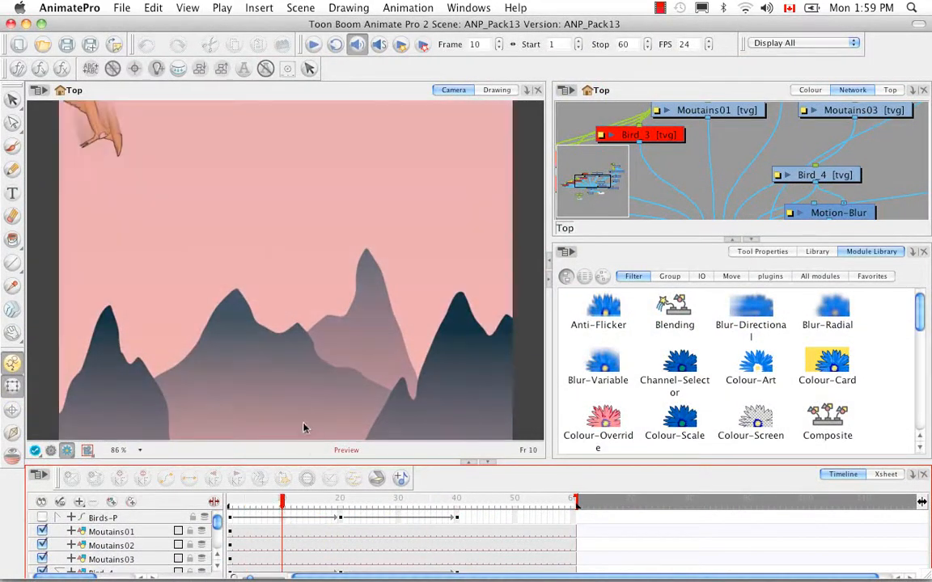
pyautogui.click(294, 502)
pyautogui.moveTo(305, 508); pyautogui.dragTo(374, 508)
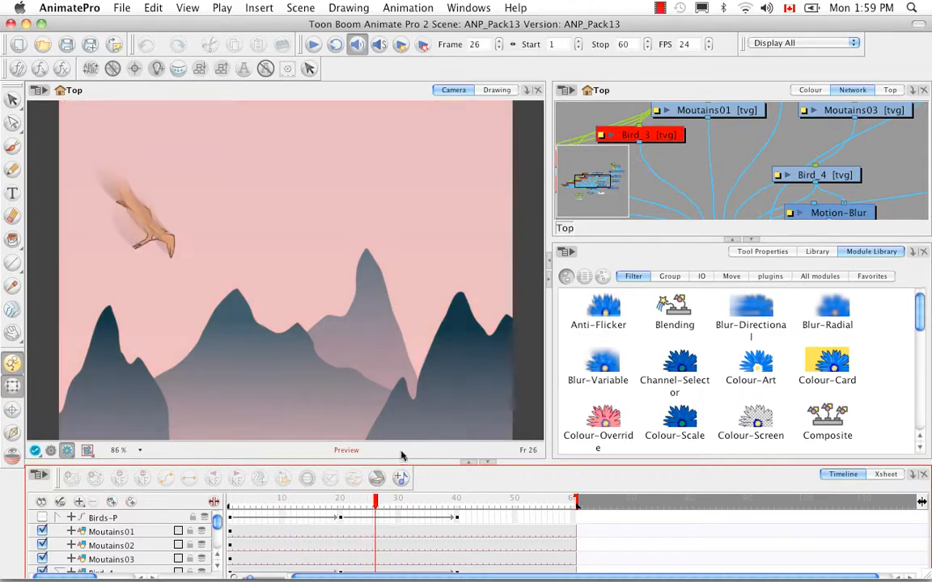
# - Examine the video options for Flash Video export, leave without exporting, and return to Premiere Pro
pyautogui.click(118, 9)
pyautogui.moveTo(161, 198)
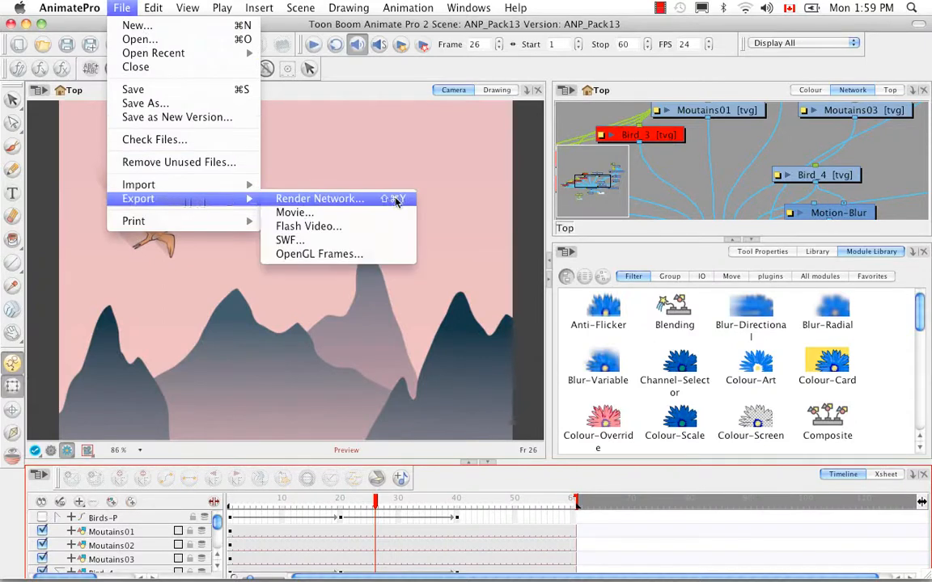
pyautogui.click(410, 229)
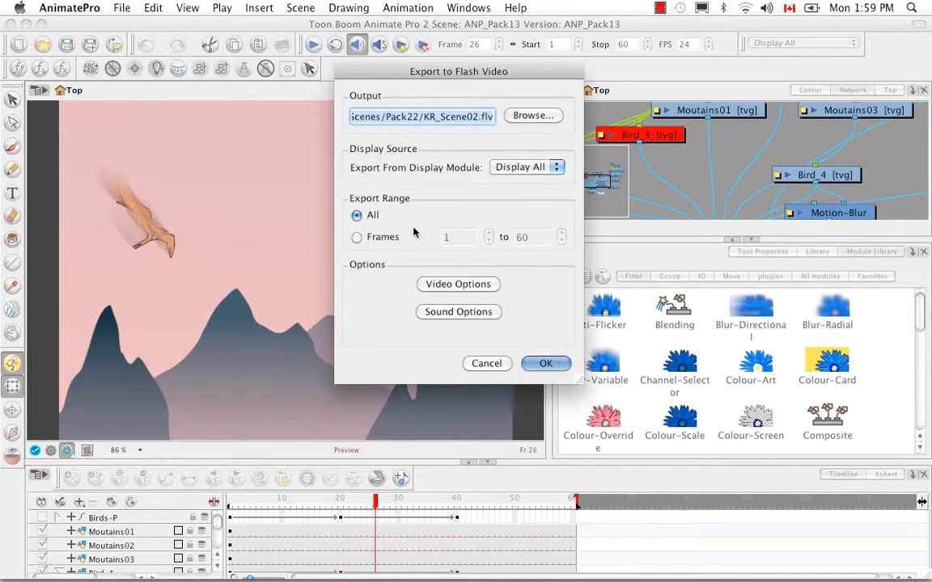
pyautogui.click(479, 285)
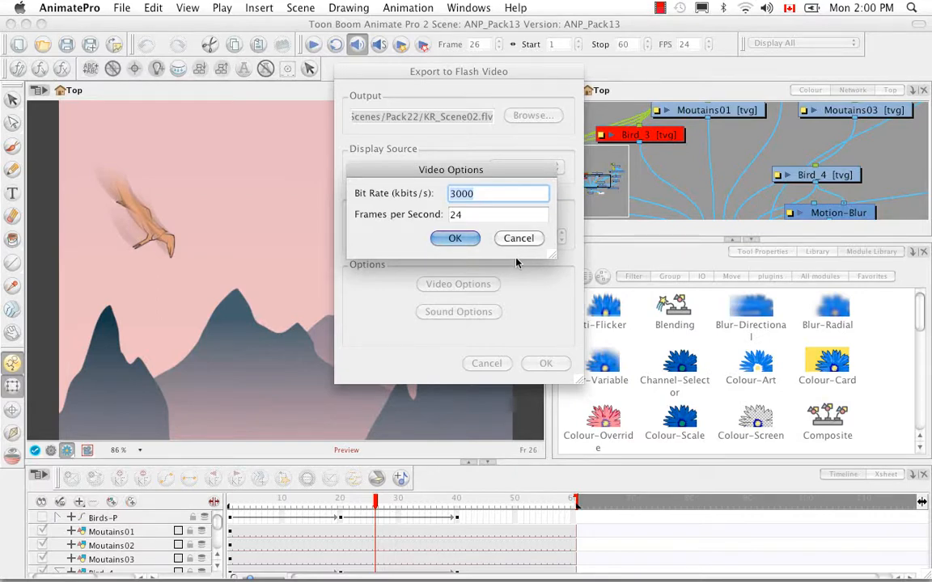
pyautogui.click(519, 239)
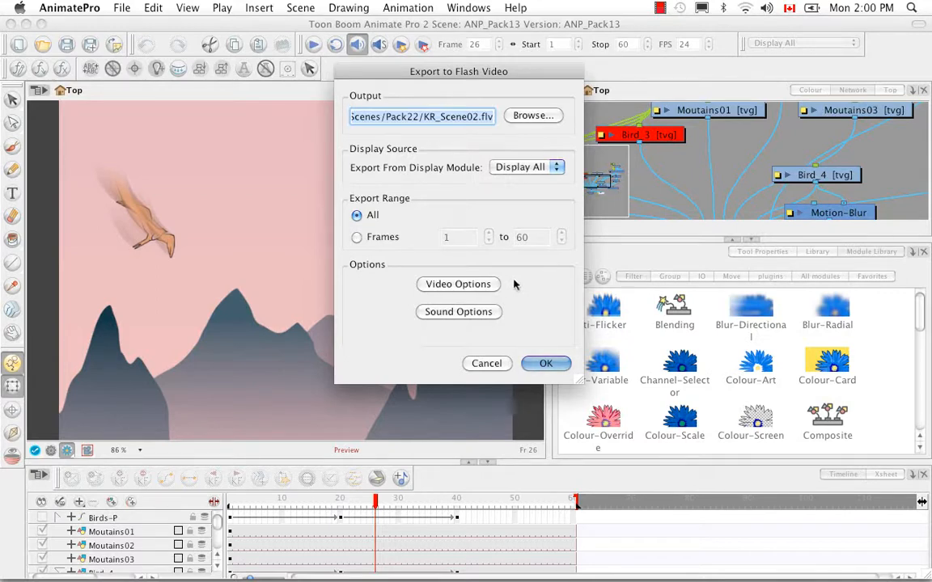
pyautogui.click(489, 365)
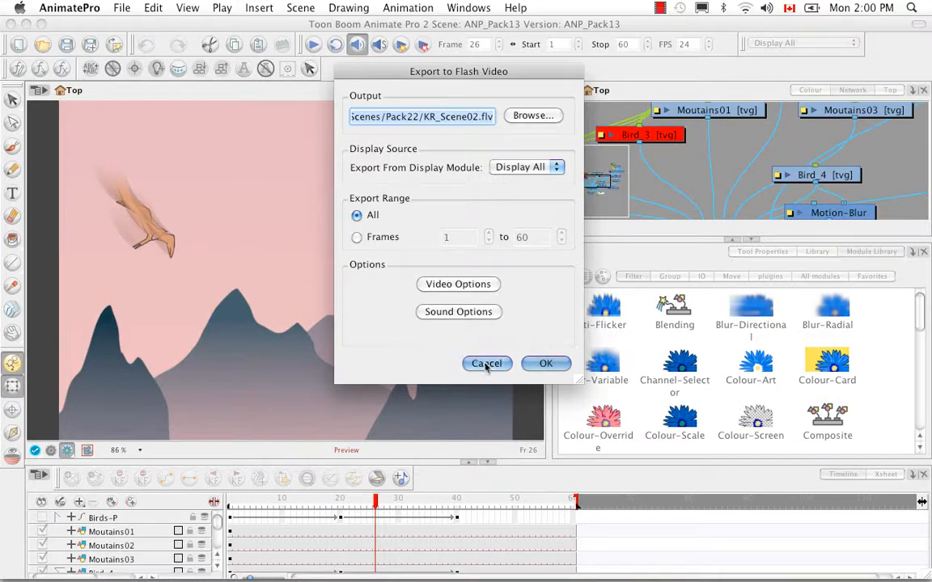
pyautogui.click(26, 24)
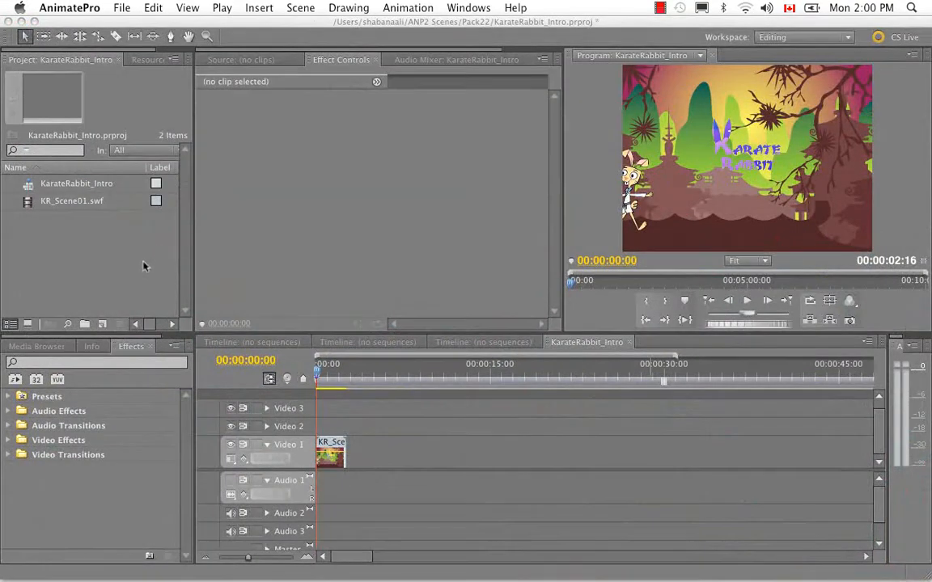
# - Import KR_Scene02a.mov from the Pack22 Source folder, place it directly after the first clip on Video 1, and scrub to 00:00:04:18
pyautogui.doubleClick(143, 266)
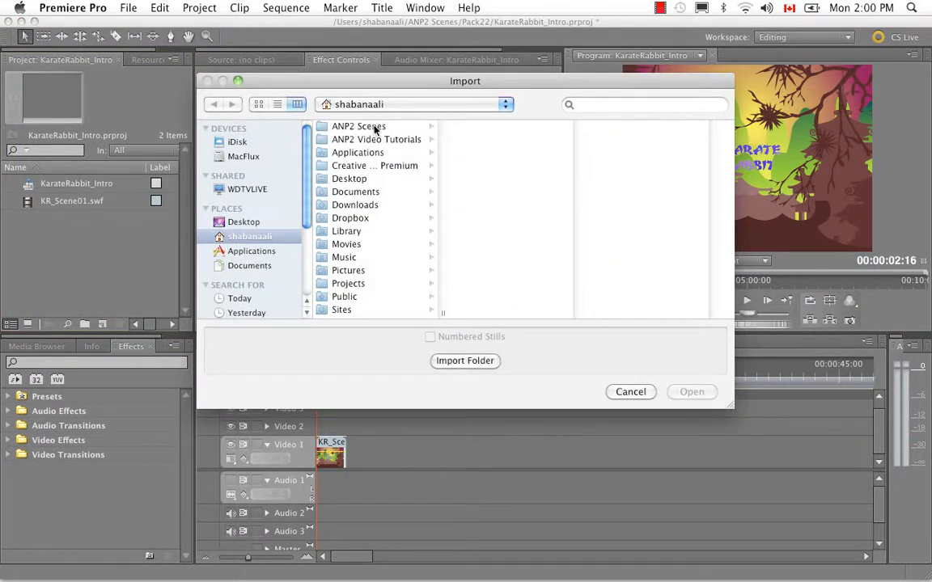
pyautogui.click(338, 126)
pyautogui.click(491, 218)
pyautogui.click(618, 179)
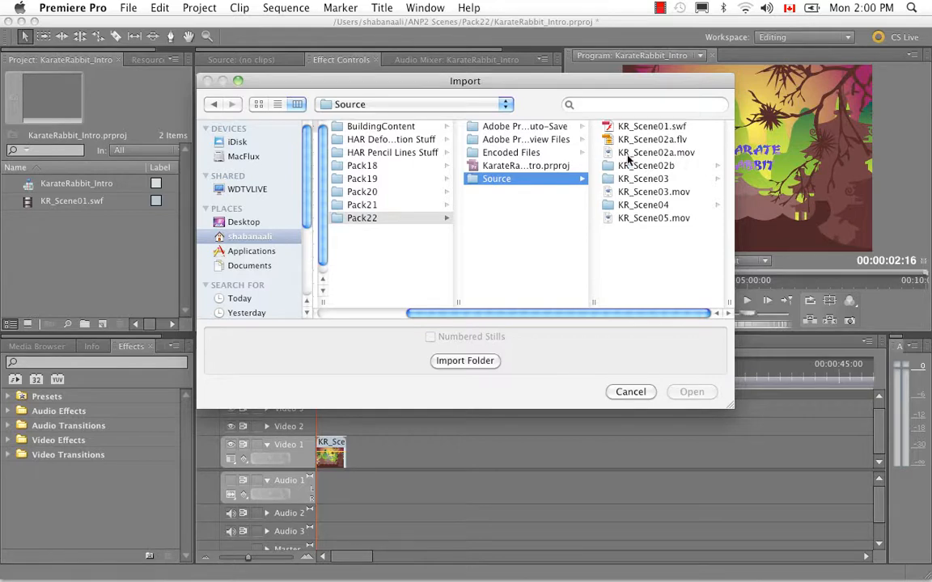
pyautogui.click(688, 155)
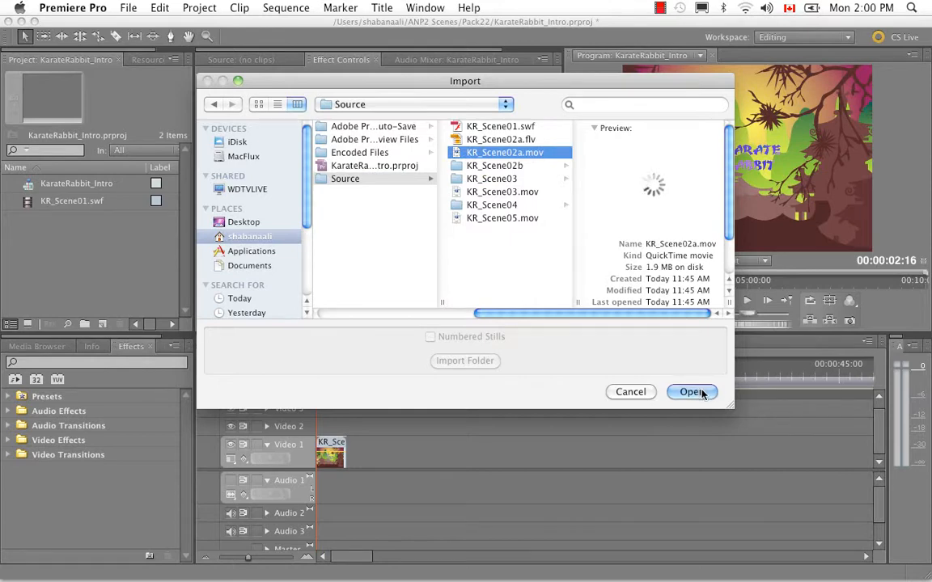
pyautogui.click(694, 392)
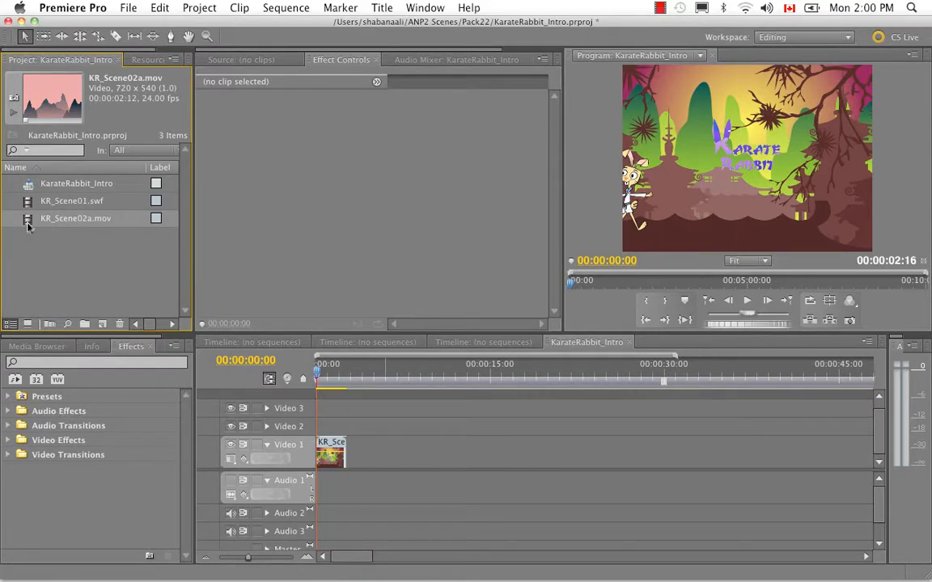
pyautogui.moveTo(29, 227); pyautogui.dragTo(346, 467)
pyautogui.moveTo(322, 373); pyautogui.dragTo(370, 388)
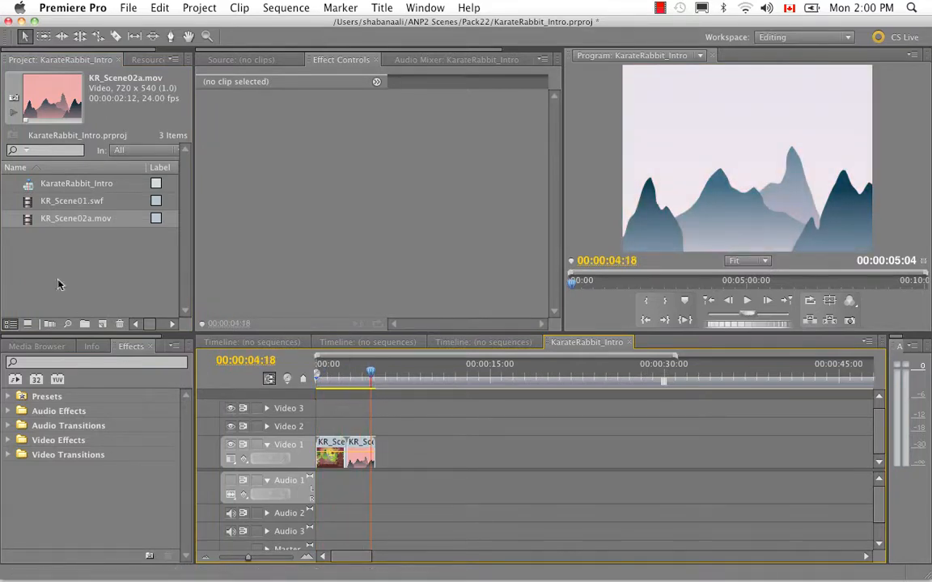
# - Import the whole KR_Scene02b image sequence folder from the Pack22 Source folder into the project
pyautogui.rightClick(60, 270)
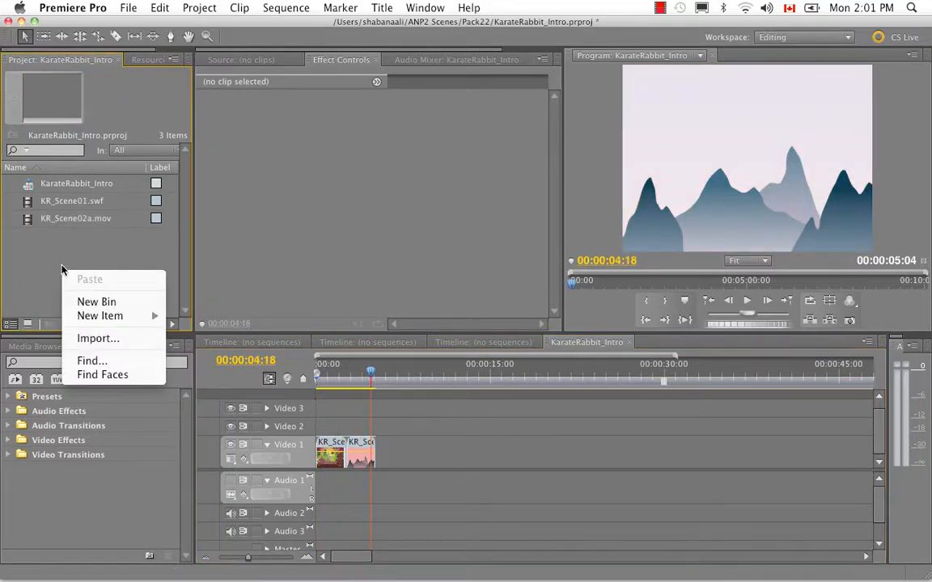
pyautogui.click(85, 335)
pyautogui.click(376, 127)
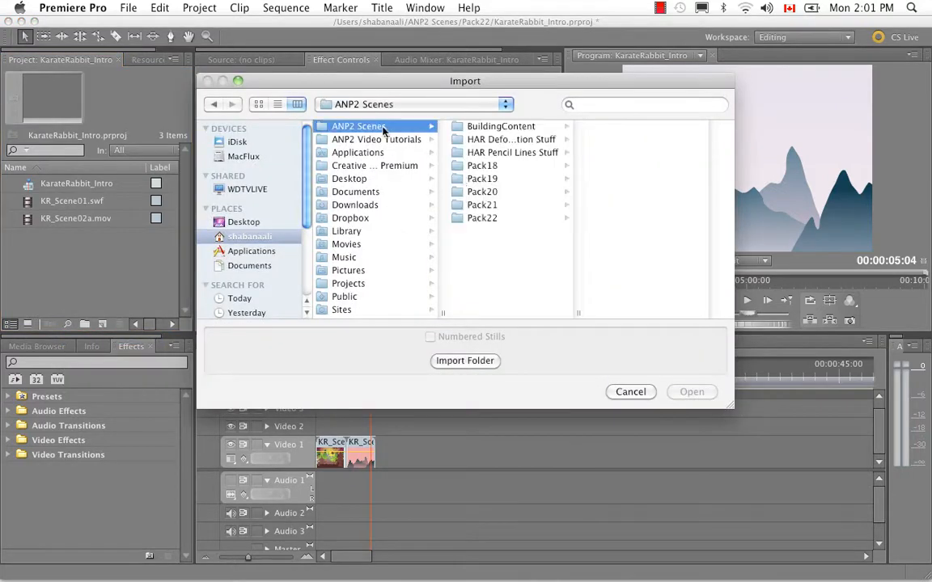
pyautogui.click(480, 218)
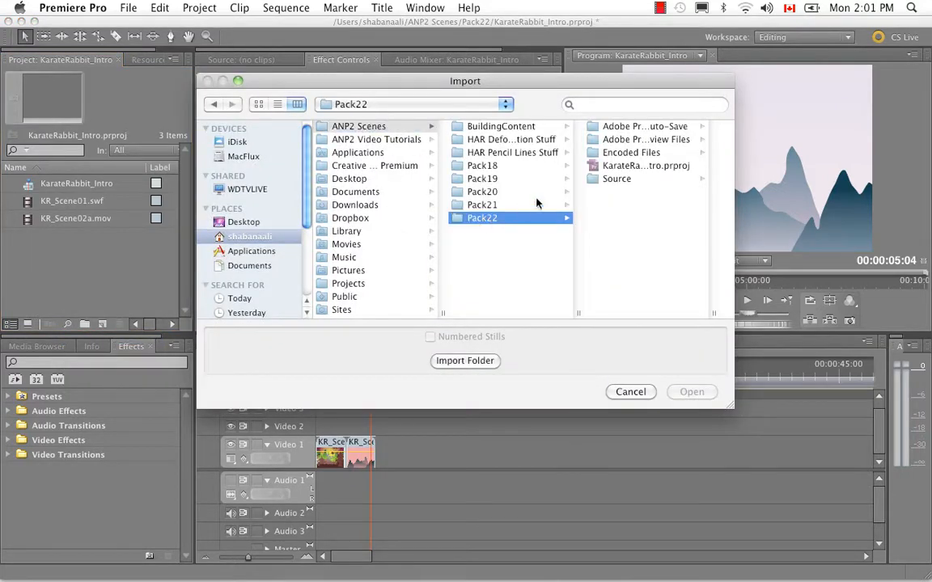
pyautogui.click(617, 179)
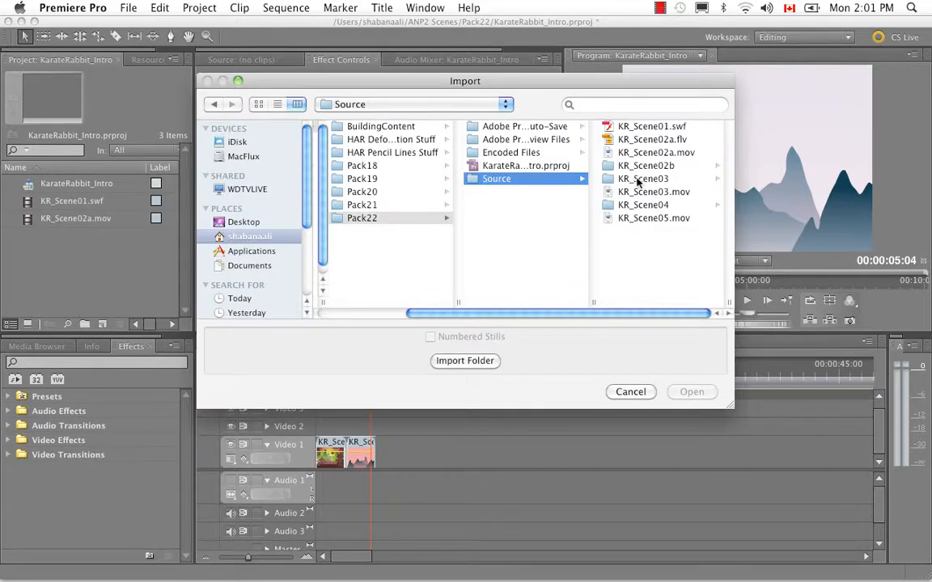
pyautogui.click(645, 166)
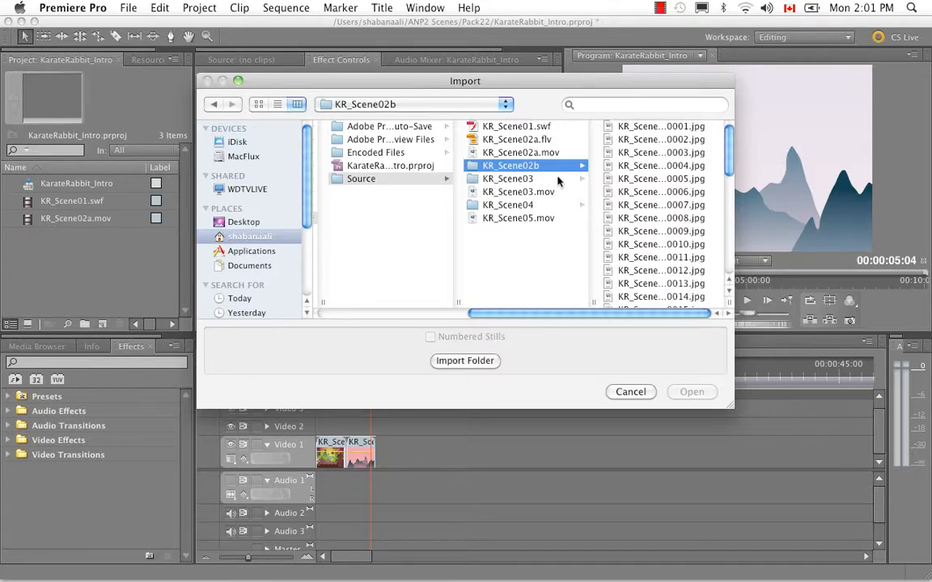
pyautogui.click(475, 363)
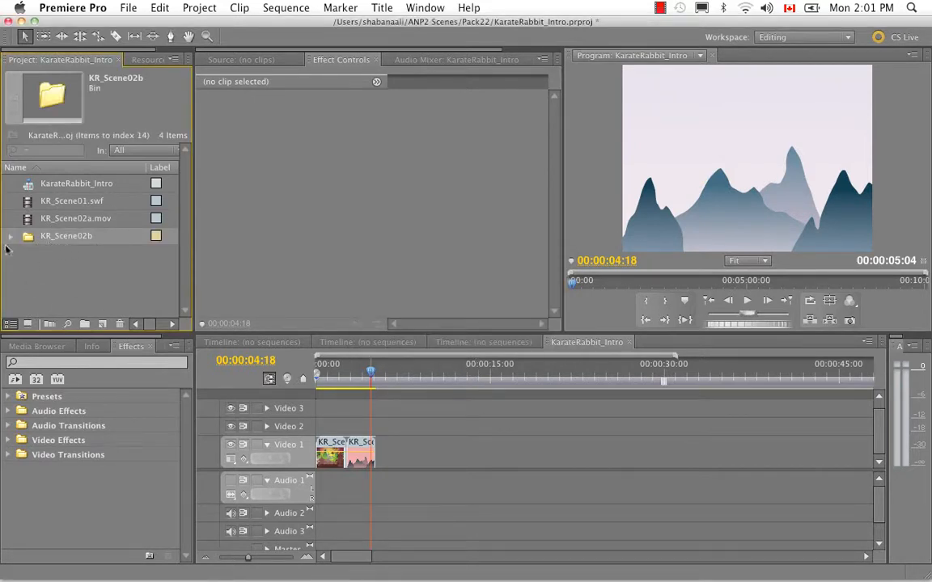
# - Place all KR_Scene02b stills from 0001 to 0039 directly after the second clip on Video 1 and play them back
pyautogui.click(10, 236)
pyautogui.scroll(-1, 187, 190)
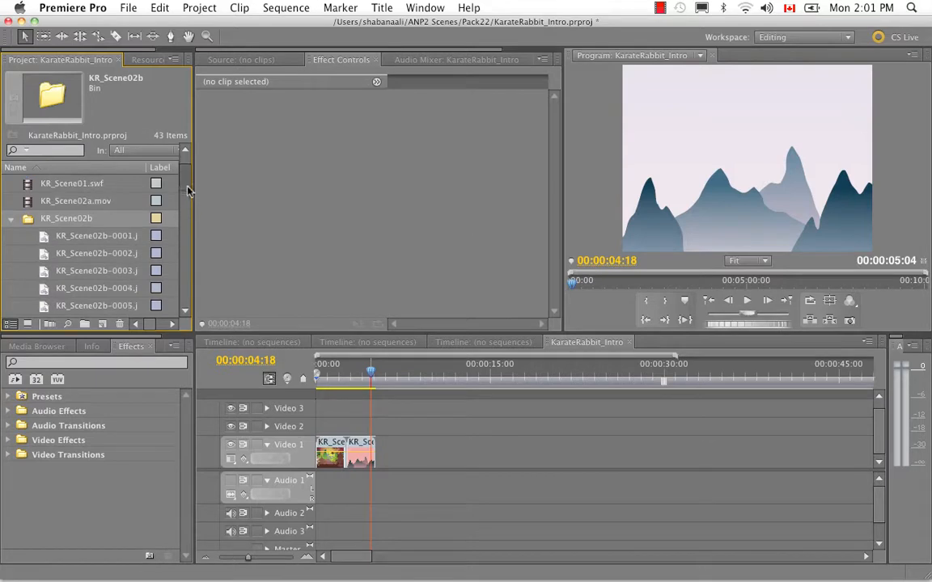
pyautogui.moveTo(188, 191); pyautogui.dragTo(188, 221)
pyautogui.scroll(10, 169, 259)
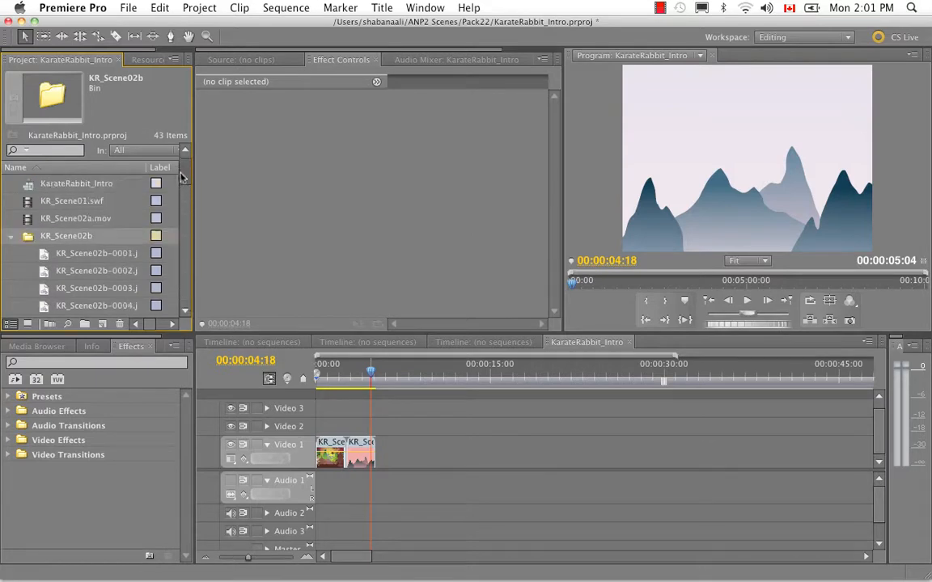
pyautogui.click(96, 253)
pyautogui.scroll(-10, 170, 243)
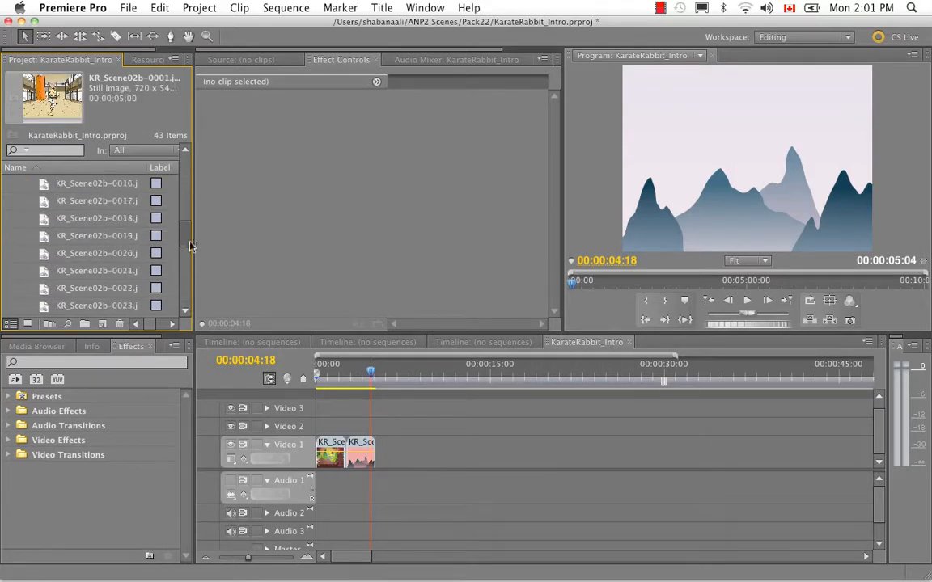
pyautogui.keyDown('shift'); pyautogui.click(157, 305); pyautogui.keyUp('shift')
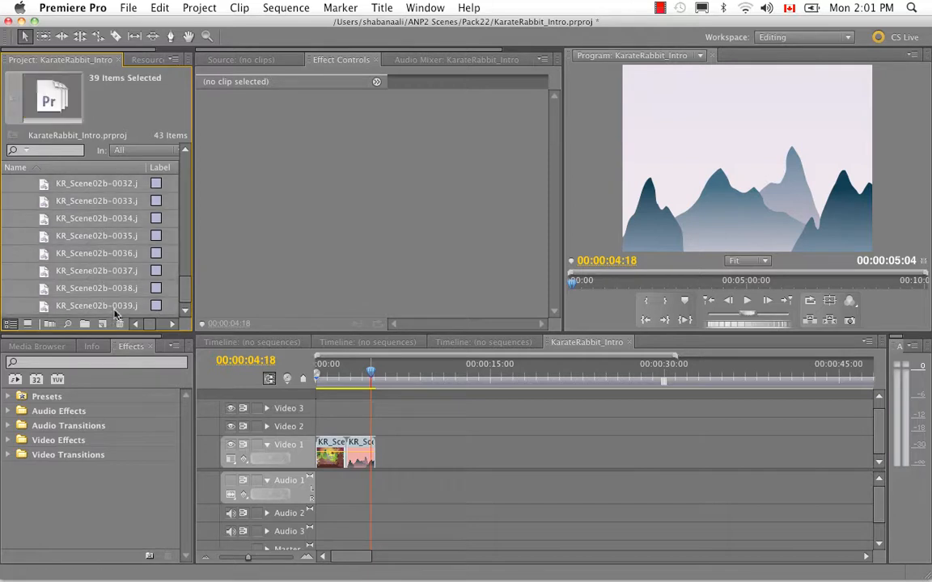
pyautogui.moveTo(126, 272); pyautogui.dragTo(420, 495)
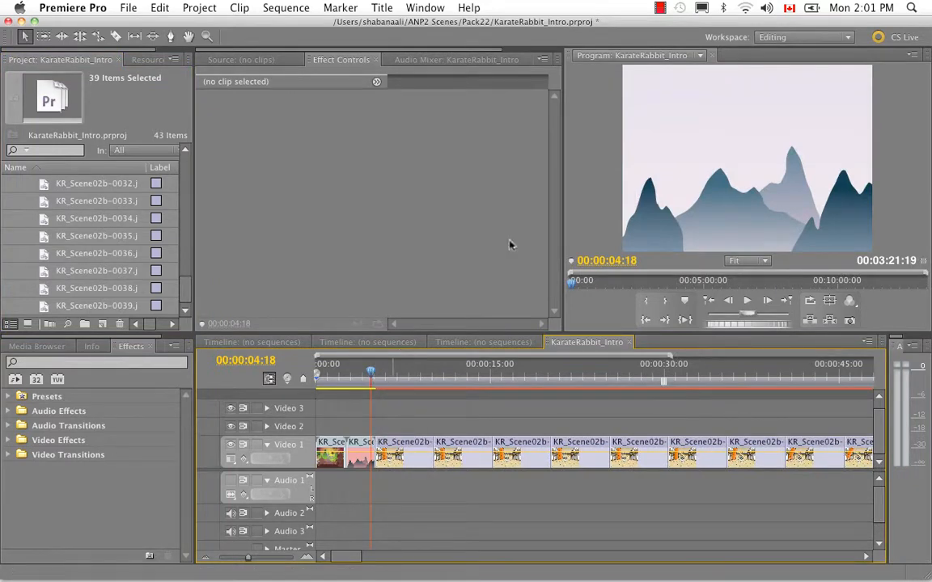
pyautogui.click(748, 302)
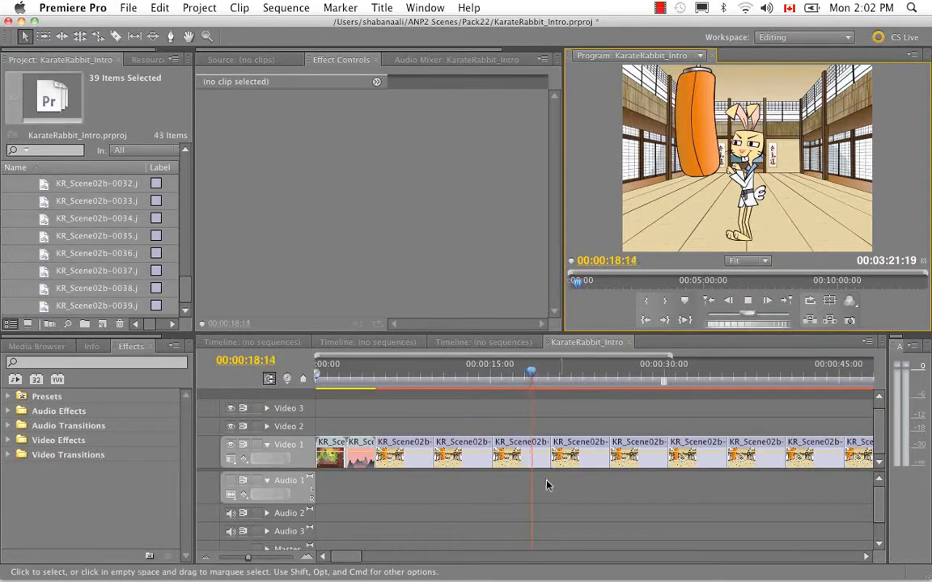
# - Remove the placed stills from Video 1 and delete the KR_Scene02b bin from the project
pyautogui.press('space')
pyautogui.press('Delete')
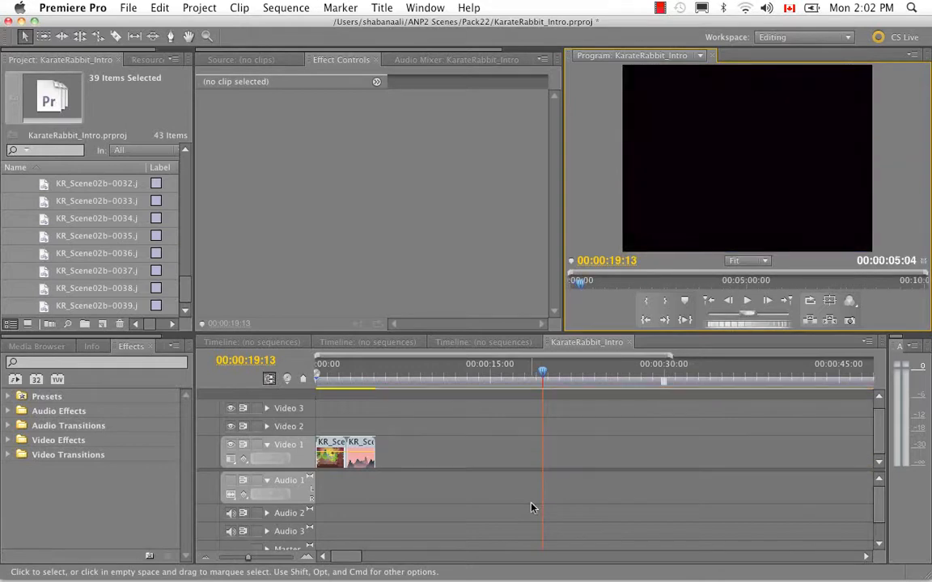
pyautogui.moveTo(187, 288); pyautogui.dragTo(183, 168)
pyautogui.click(11, 236)
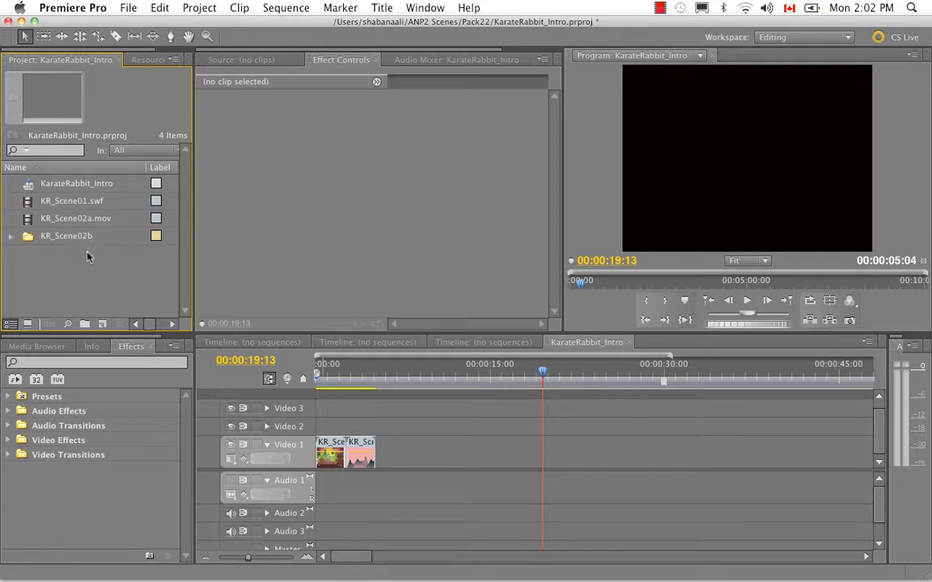
pyautogui.click(28, 237)
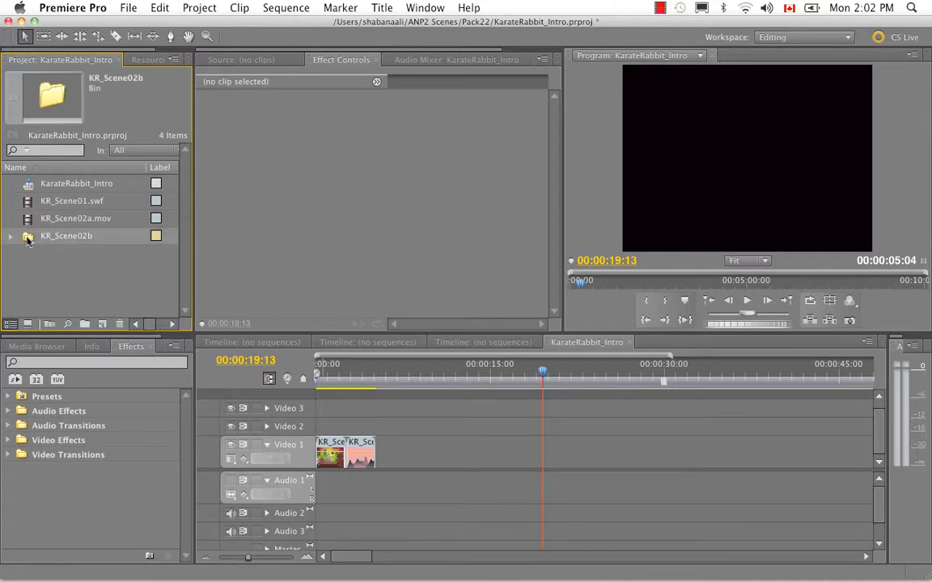
pyautogui.press('Delete')
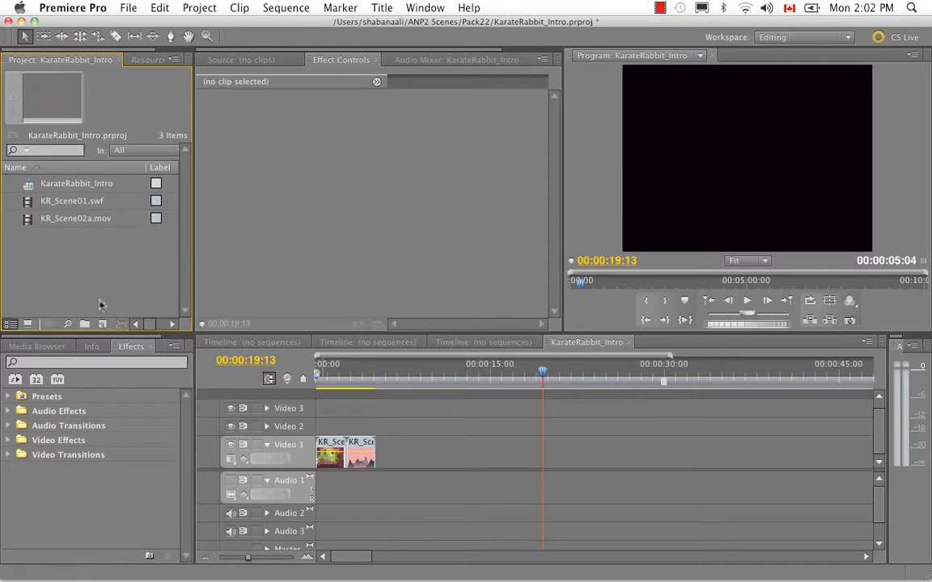
# - Import the KR_Scene02b image sequence from the Pack22 Source folder as numbered stills, starting from KR_Scene02b-0001.jpg
pyautogui.rightClick(65, 271)
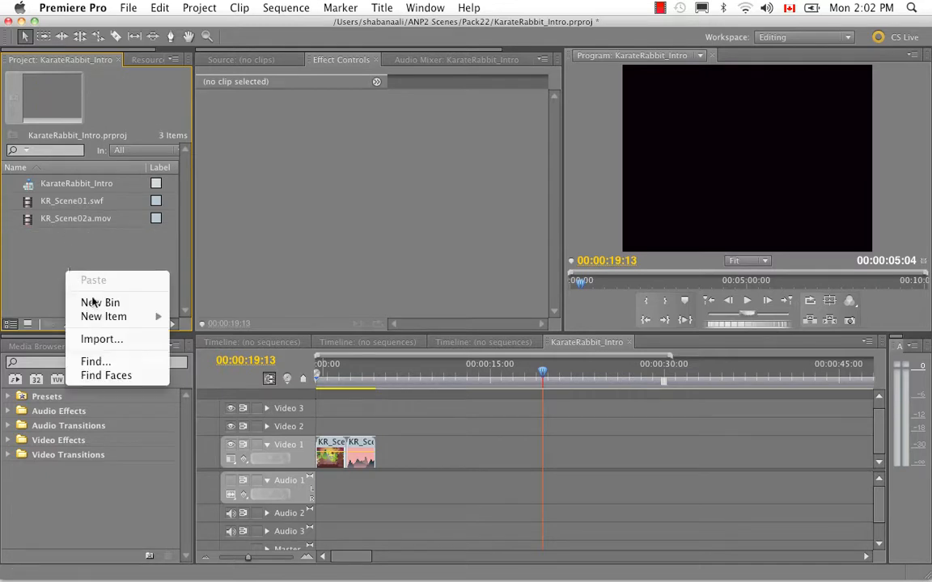
pyautogui.click(93, 338)
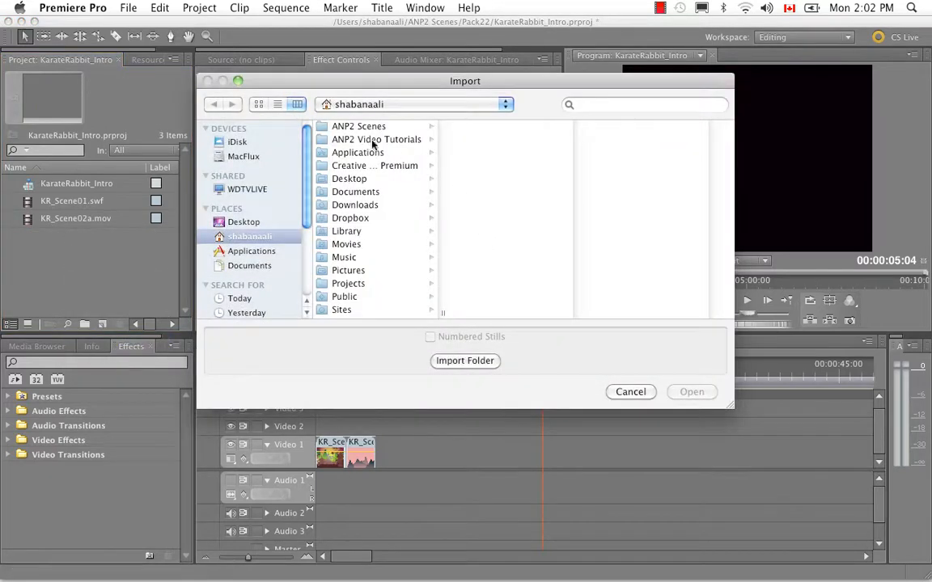
pyautogui.click(357, 125)
pyautogui.click(476, 218)
pyautogui.click(607, 179)
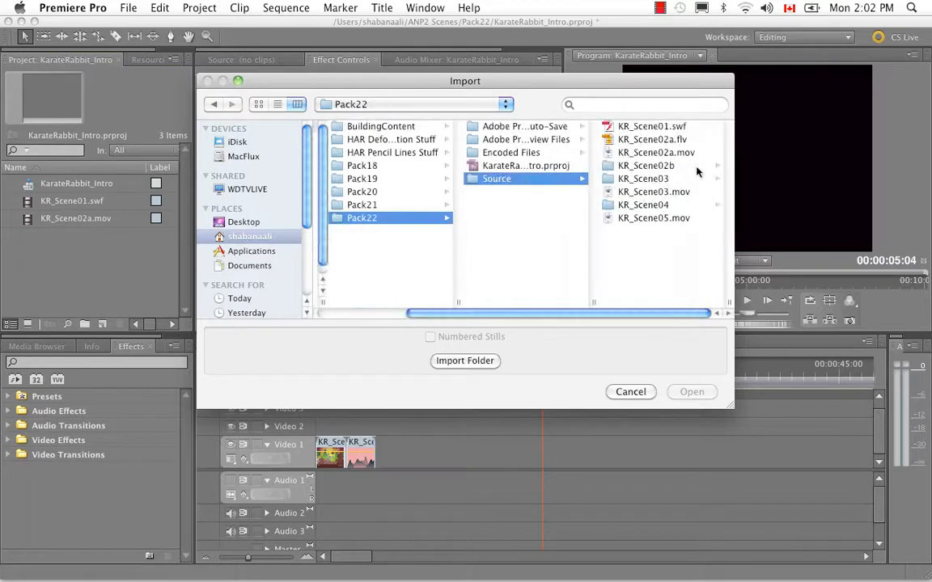
pyautogui.click(668, 166)
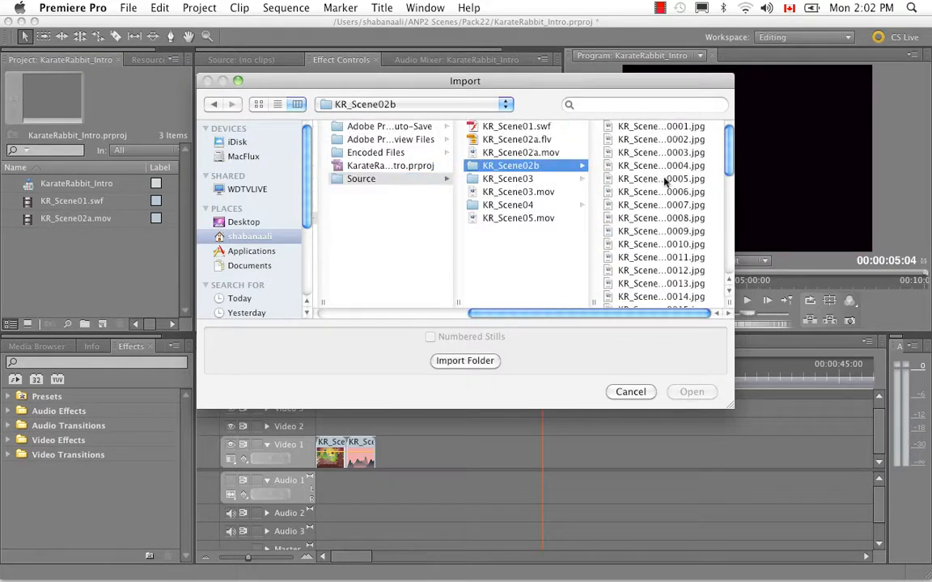
pyautogui.click(644, 129)
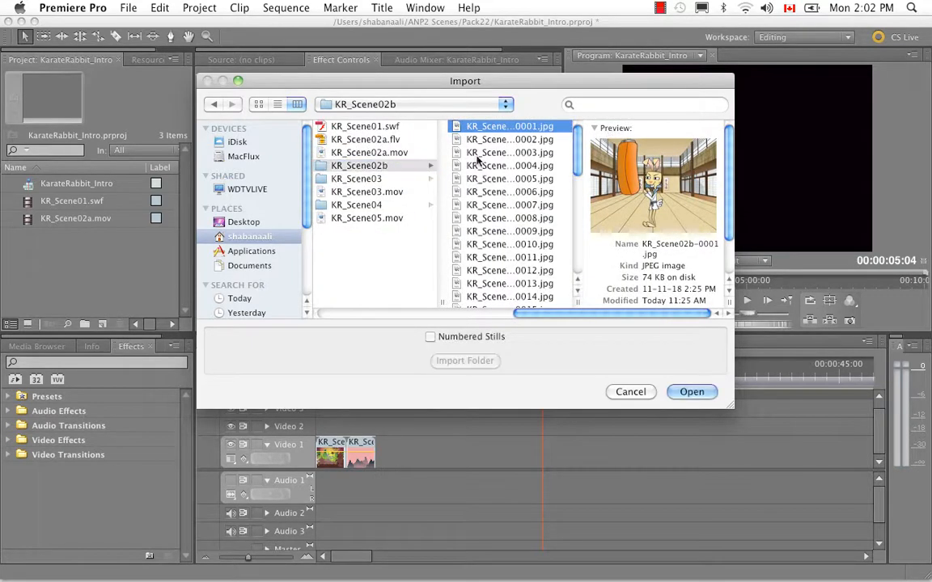
pyautogui.click(431, 337)
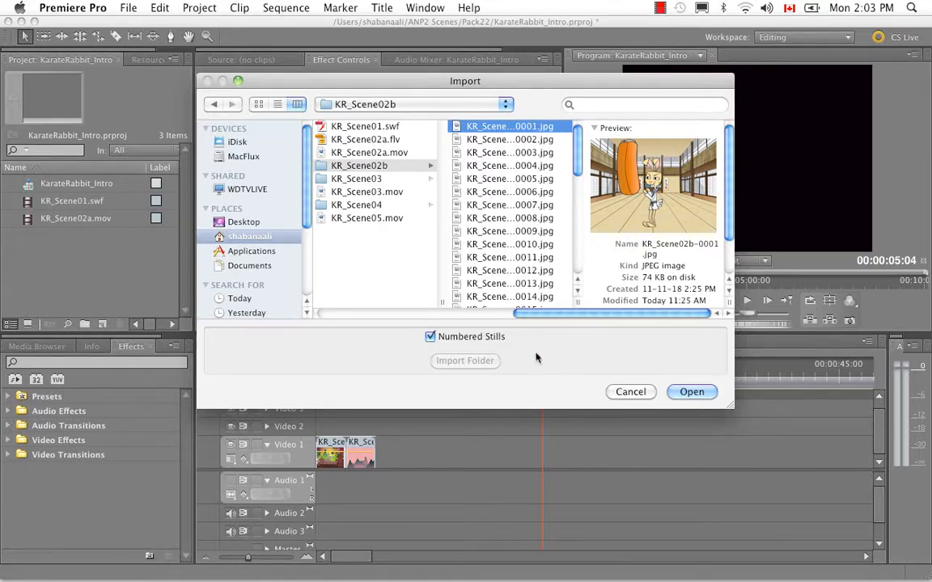
pyautogui.click(690, 393)
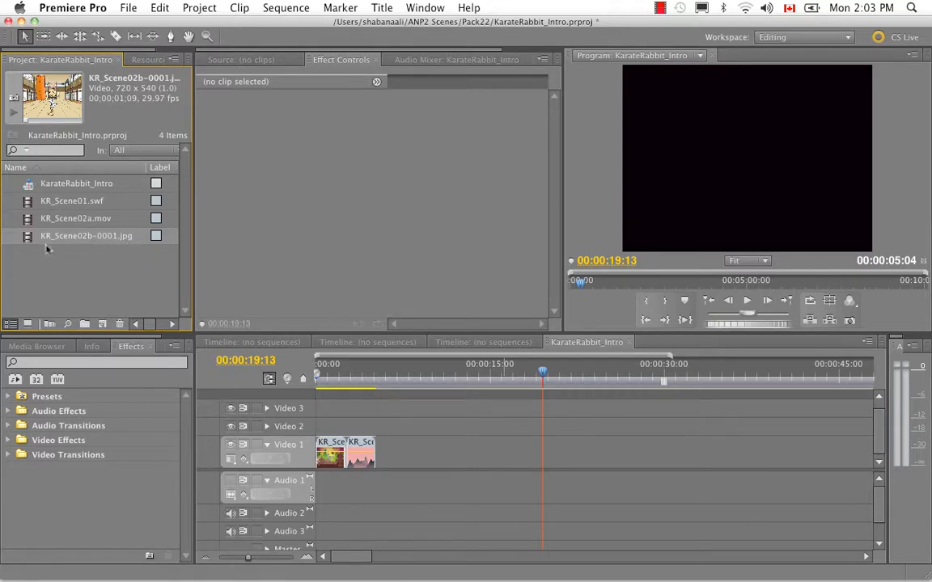
# - Place the KR_Scene02b-0001.jpg sequence directly after the second clip on Video 1 and play it back up to 00:00:06:00
pyautogui.moveTo(30, 233); pyautogui.dragTo(387, 452)
pyautogui.click(375, 374)
pyautogui.moveTo(374, 374)
pyautogui.mouseDown()
pyautogui.moveTo(391, 373)
pyautogui.moveTo(372, 374)
pyautogui.mouseUp()
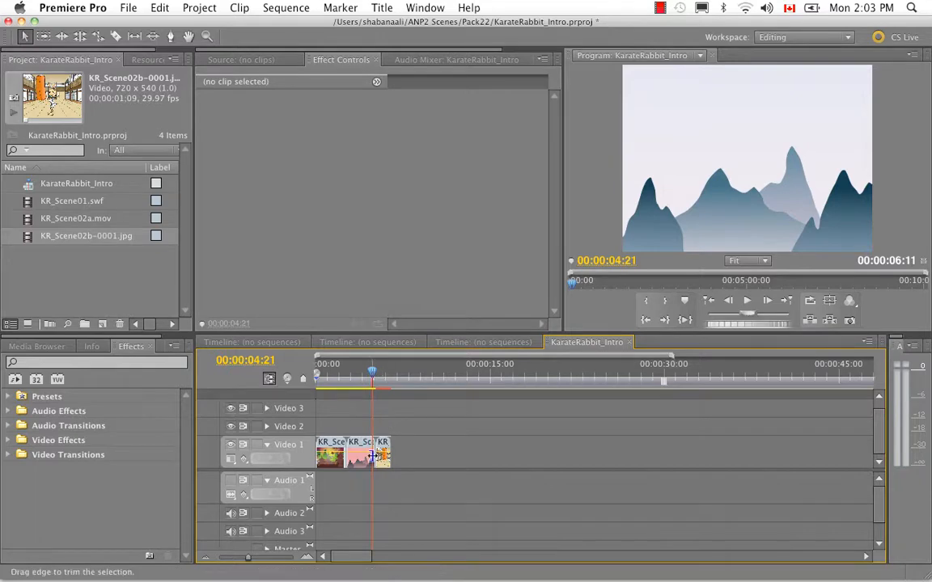
pyautogui.press('space')
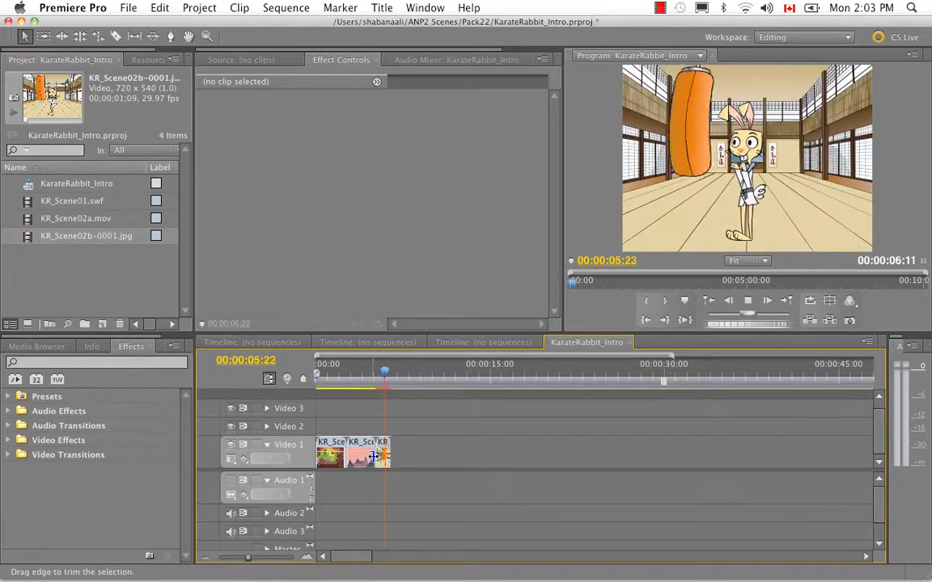
pyautogui.click(386, 378)
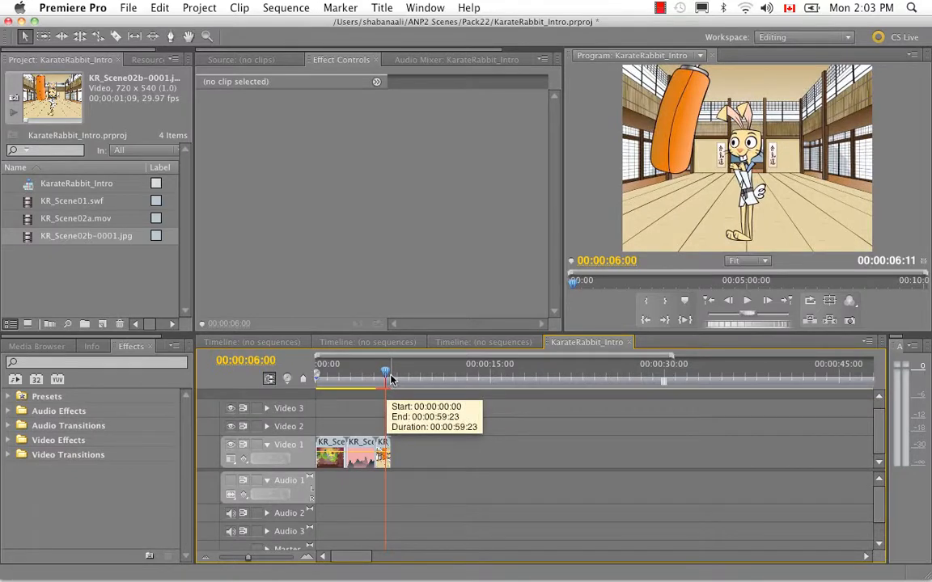
# - Import KR_Scene03.mov from the Pack22 Source folder and place it directly after the third clip on Video 1
pyautogui.rightClick(64, 263)
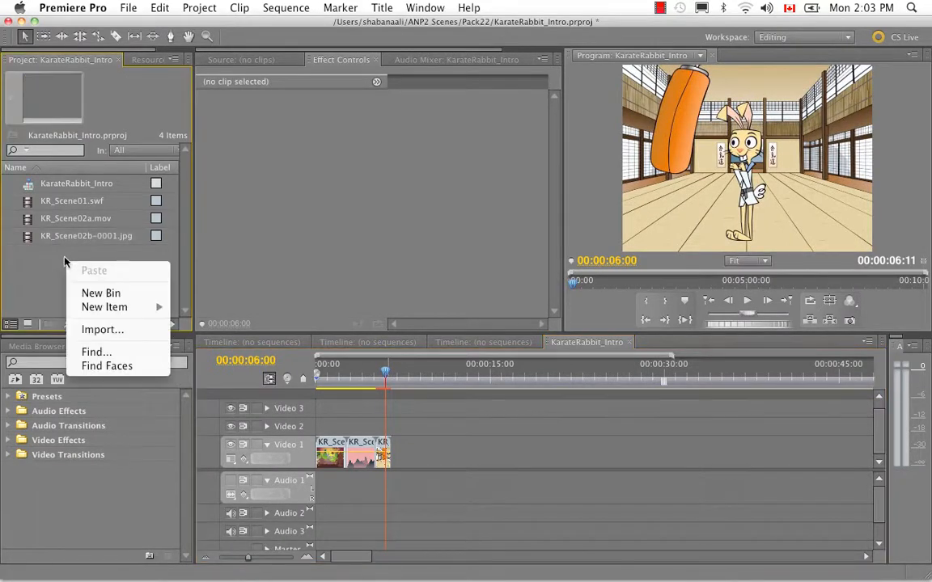
pyautogui.click(102, 330)
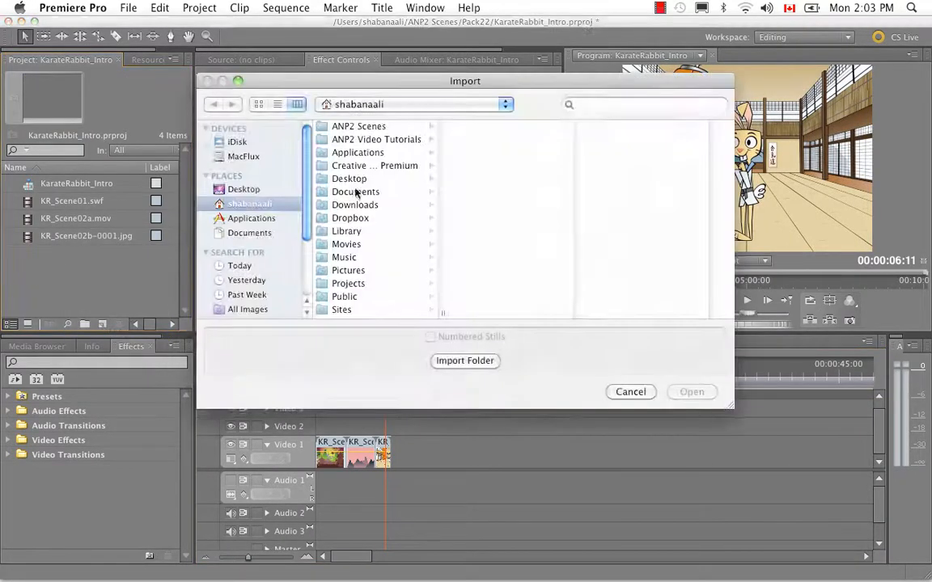
pyautogui.click(392, 131)
pyautogui.click(485, 218)
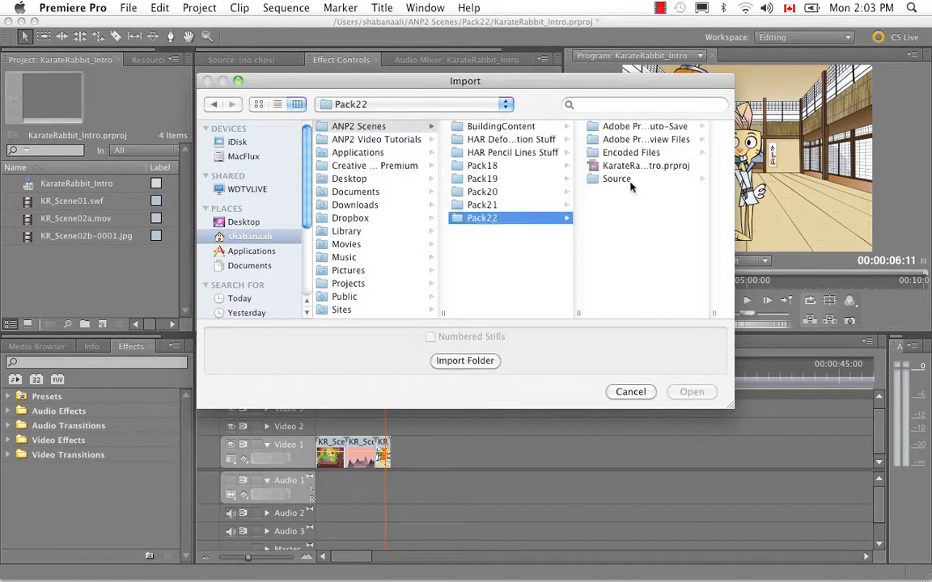
pyautogui.click(619, 180)
pyautogui.click(622, 179)
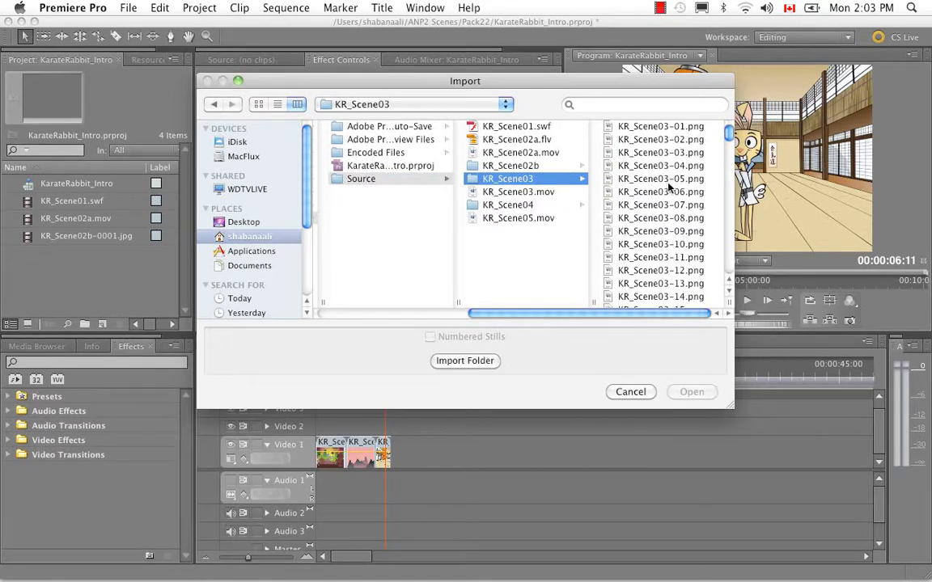
pyautogui.click(624, 126)
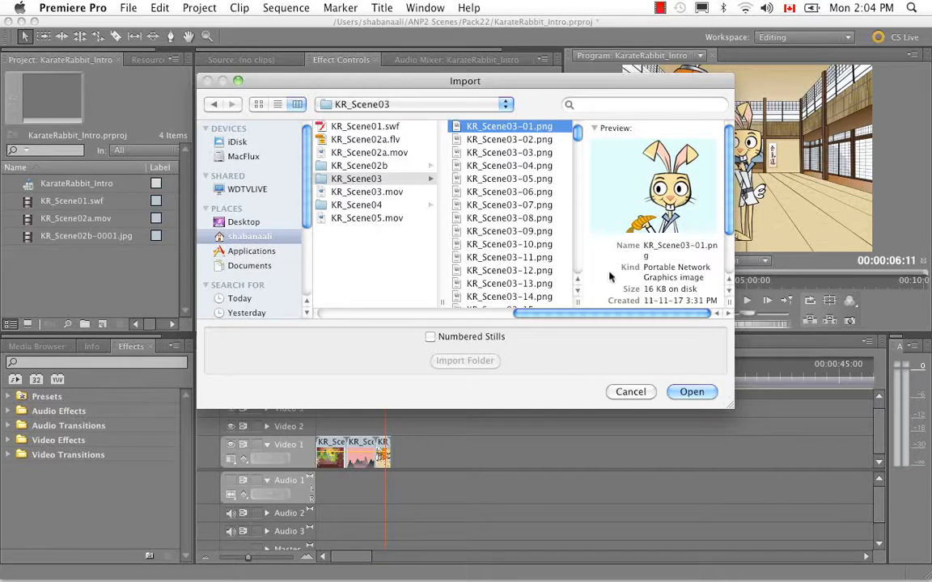
pyautogui.click(394, 195)
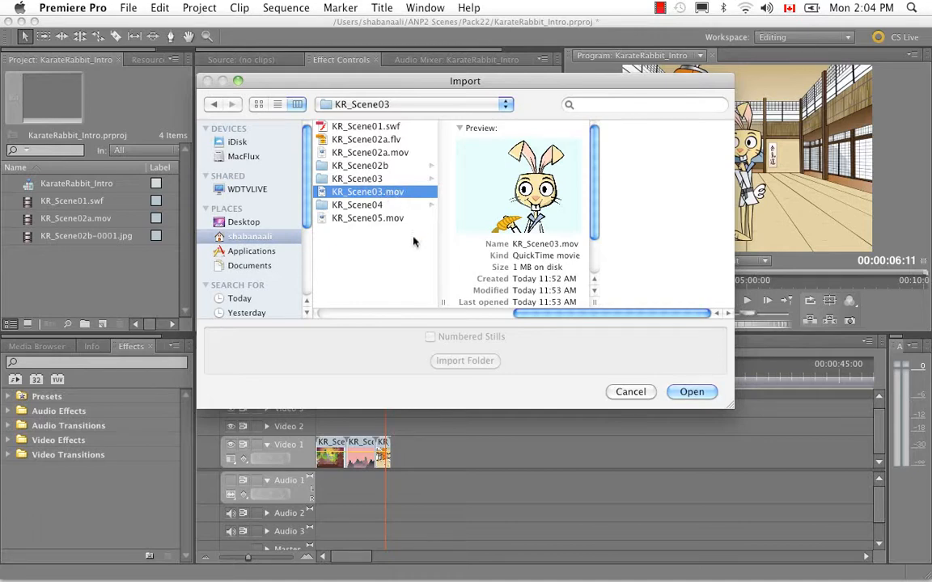
pyautogui.click(691, 392)
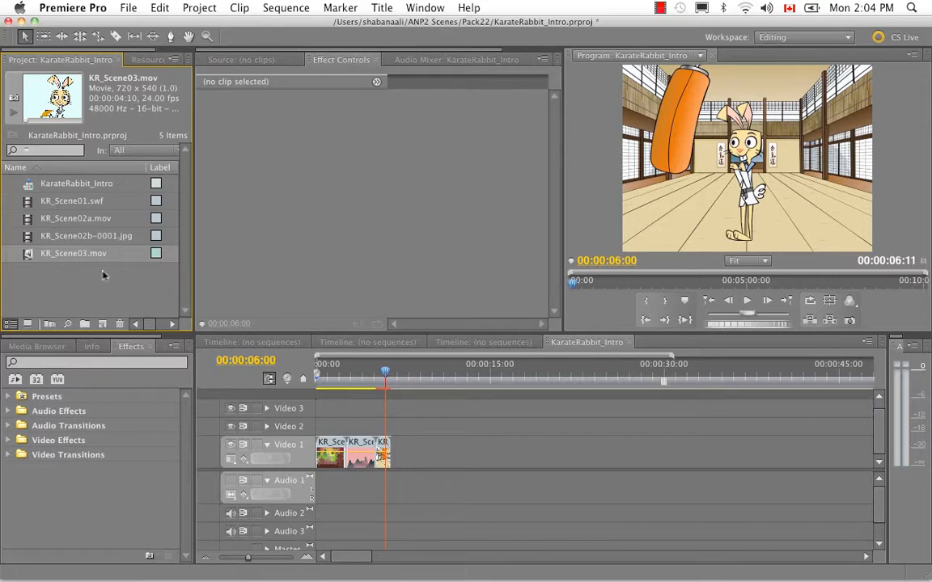
pyautogui.moveTo(27, 255); pyautogui.dragTo(430, 485)
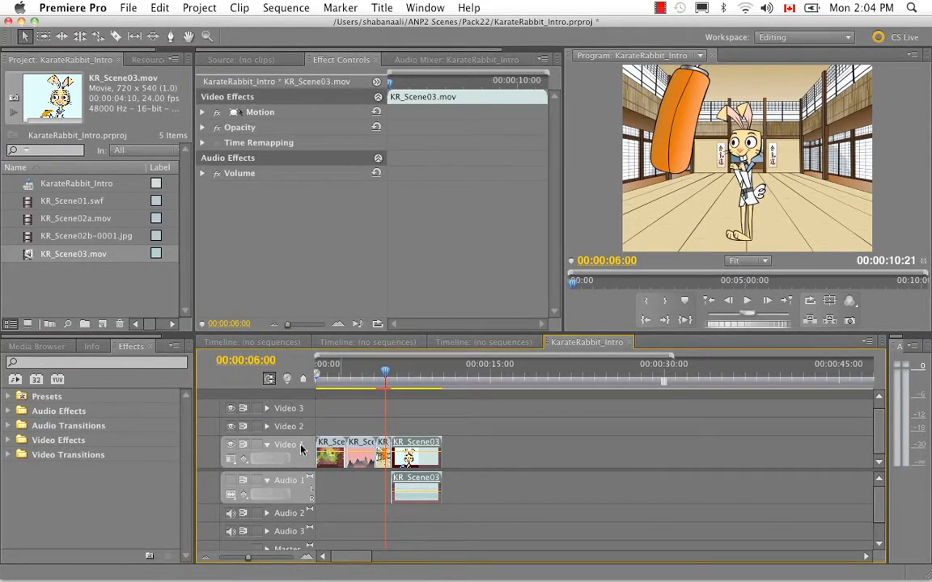
# - Hide and show the Video 1 track again, and try out its track lock
pyautogui.click(231, 446)
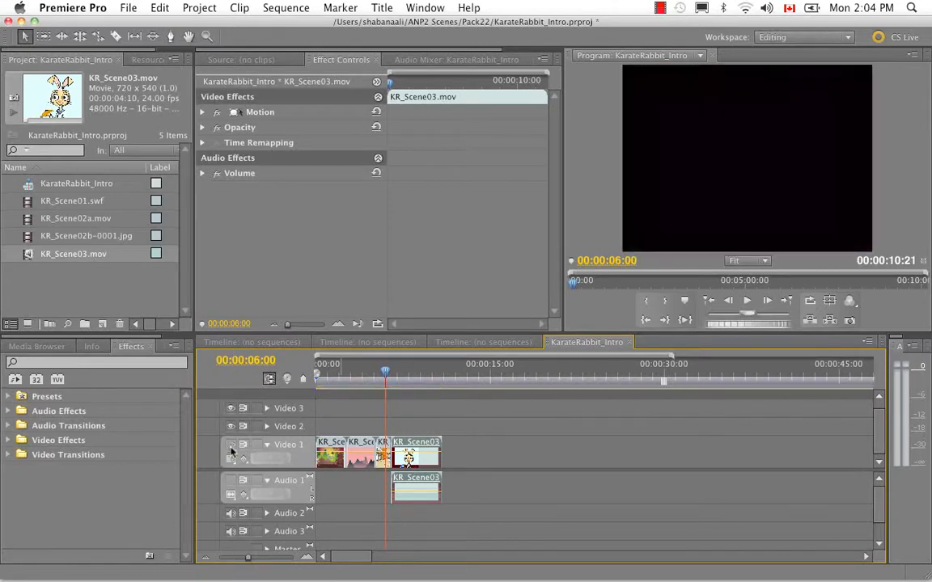
pyautogui.click(230, 446)
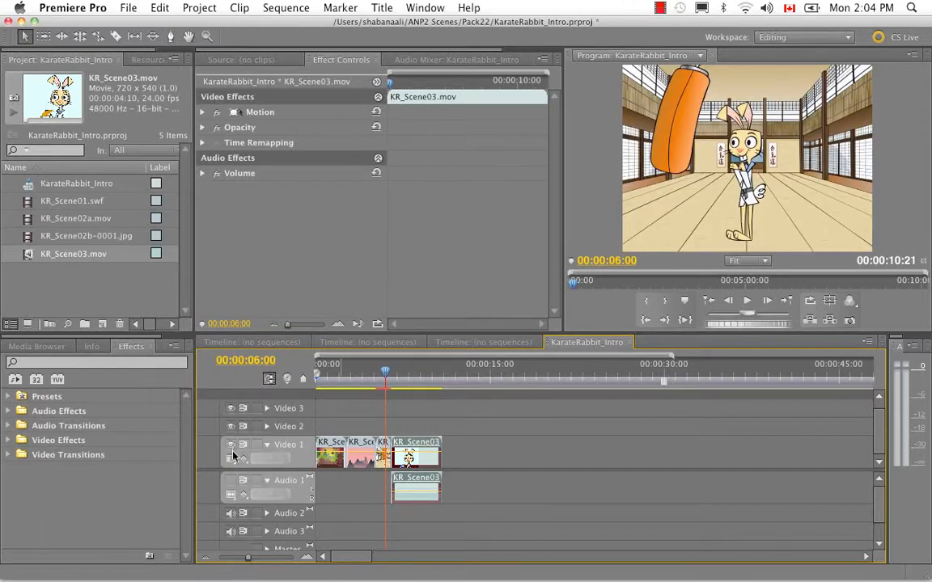
pyautogui.click(254, 448)
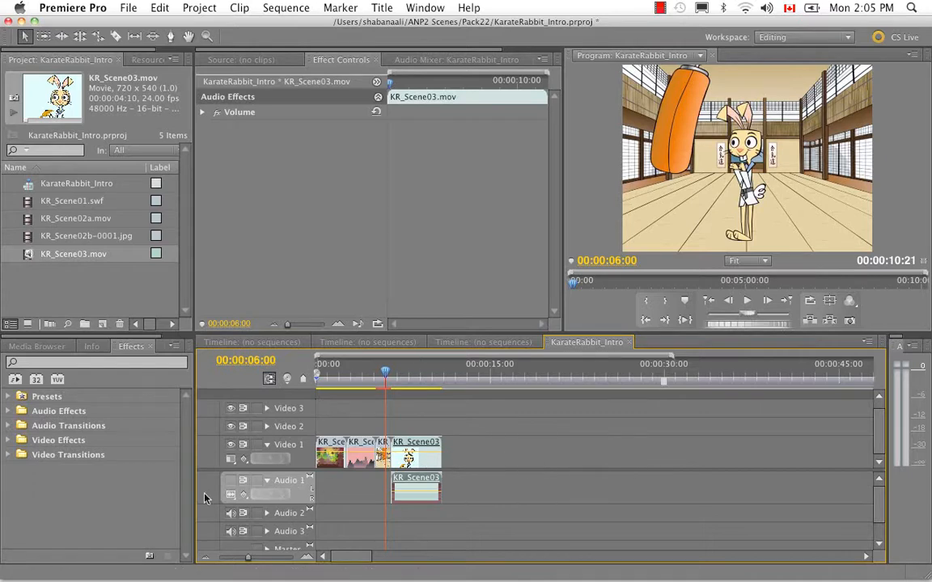
# - Turn on sound output for Audio 1, test its track lock, and play the sequence from 00:00:06:00 to 00:00:10:11
pyautogui.click(230, 481)
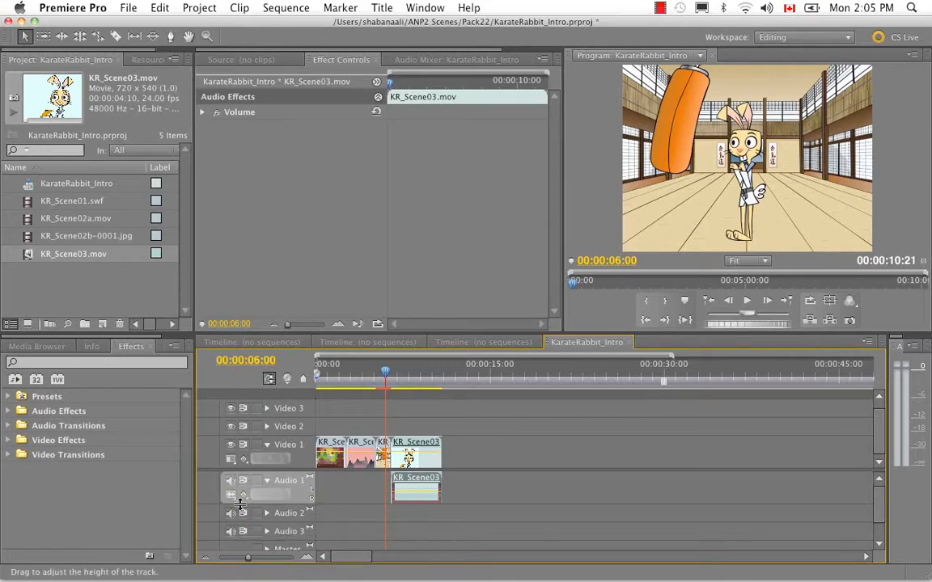
pyautogui.click(257, 483)
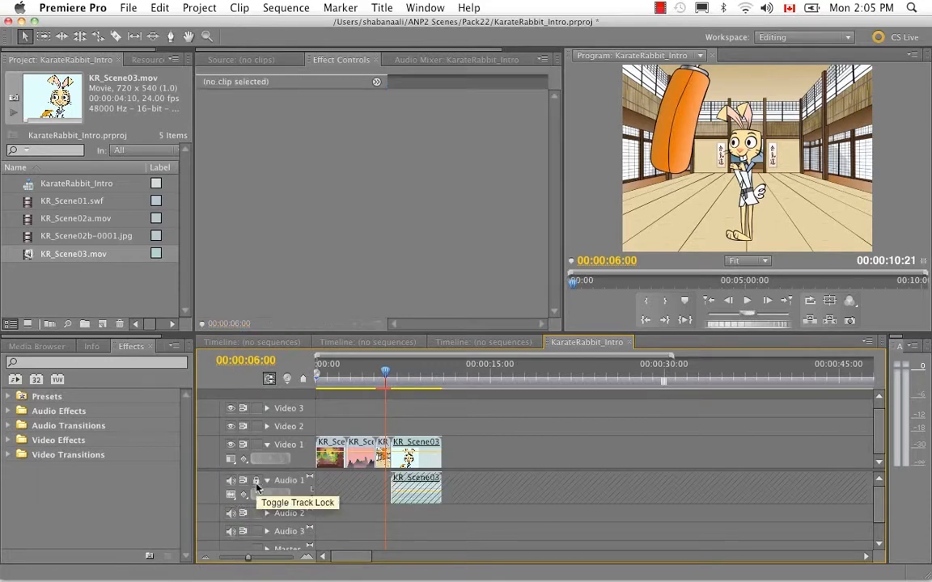
pyautogui.press('space')
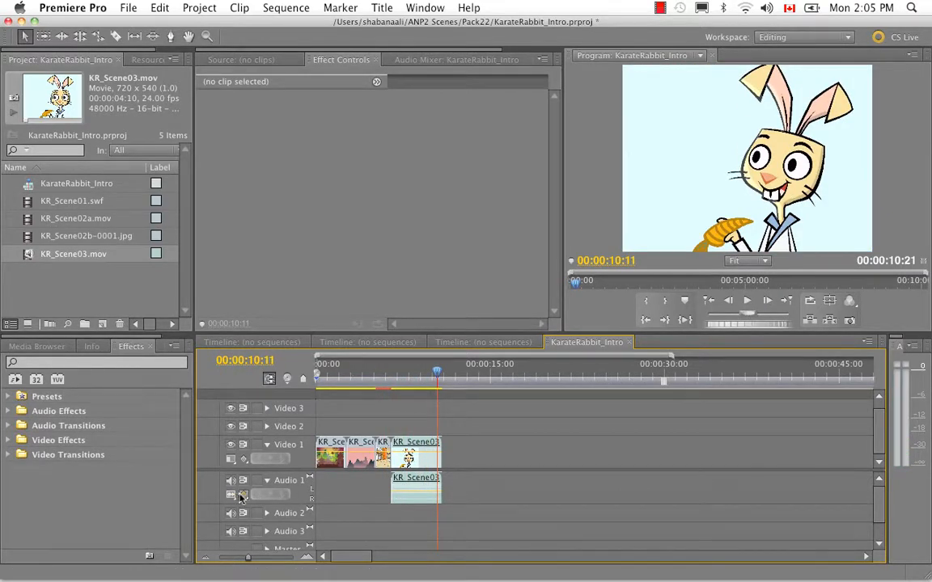
# - Import the KR_Scene04 TGA sequence from the Pack22 Source folder as numbered stills and place it directly after KR_Scene03.mov on Video 1
pyautogui.click(65, 282)
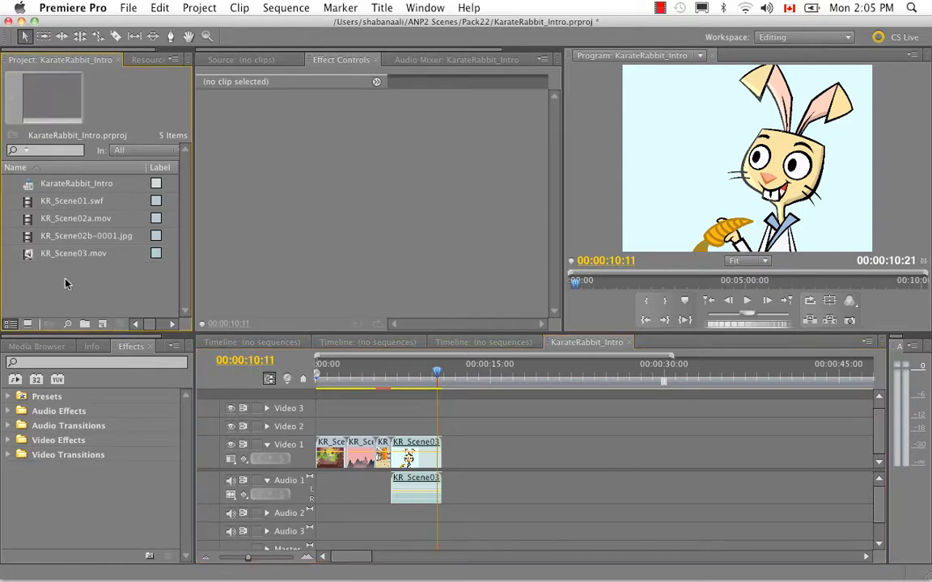
pyautogui.rightClick(64, 283)
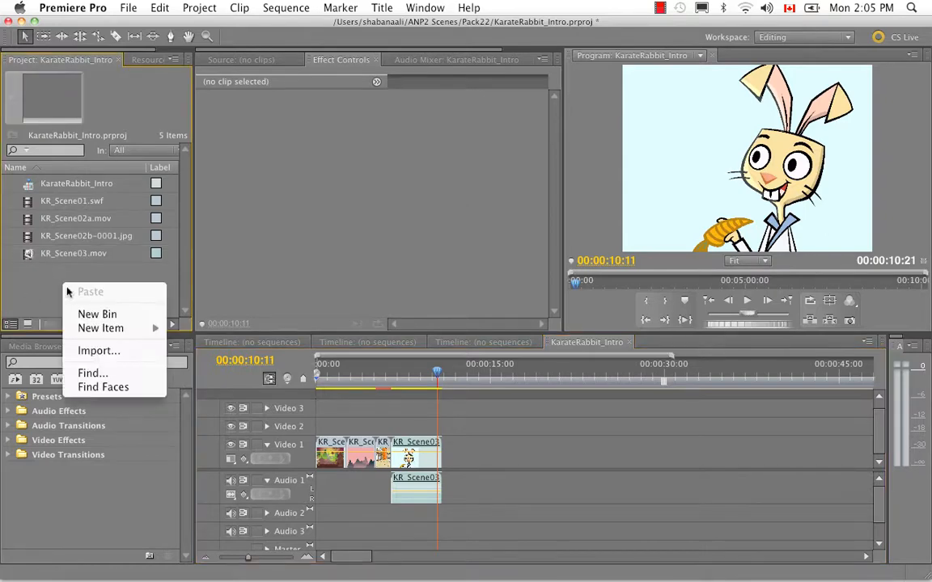
pyautogui.click(99, 356)
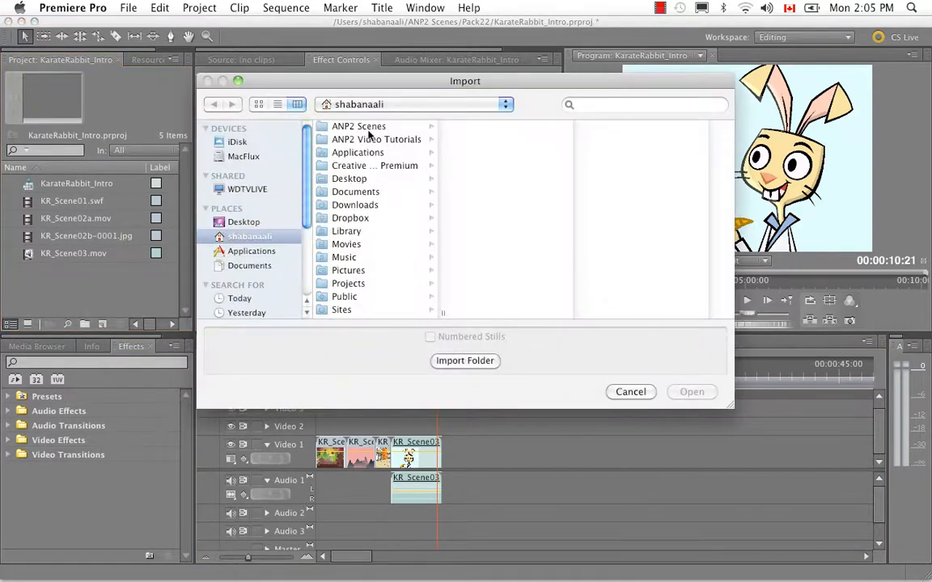
pyautogui.click(378, 131)
pyautogui.click(483, 218)
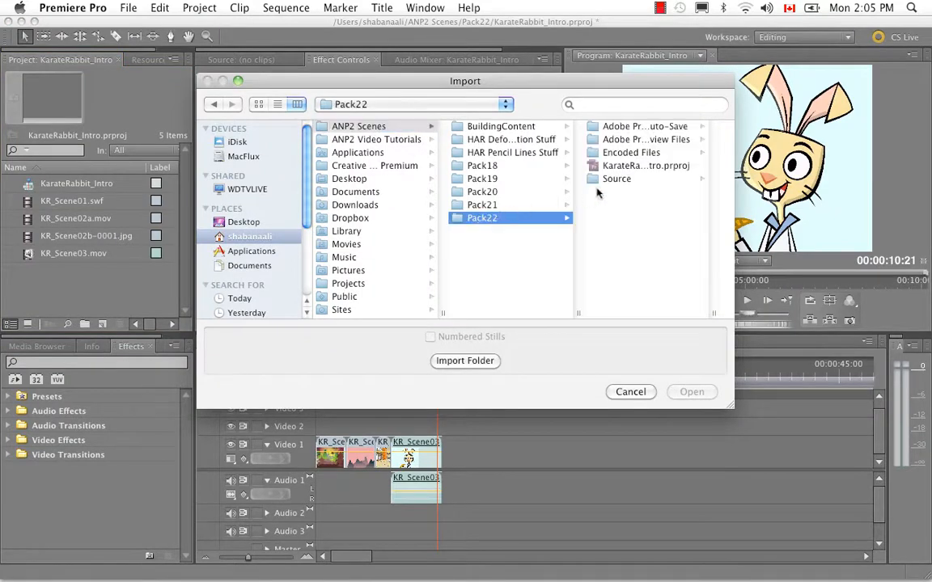
pyautogui.click(616, 179)
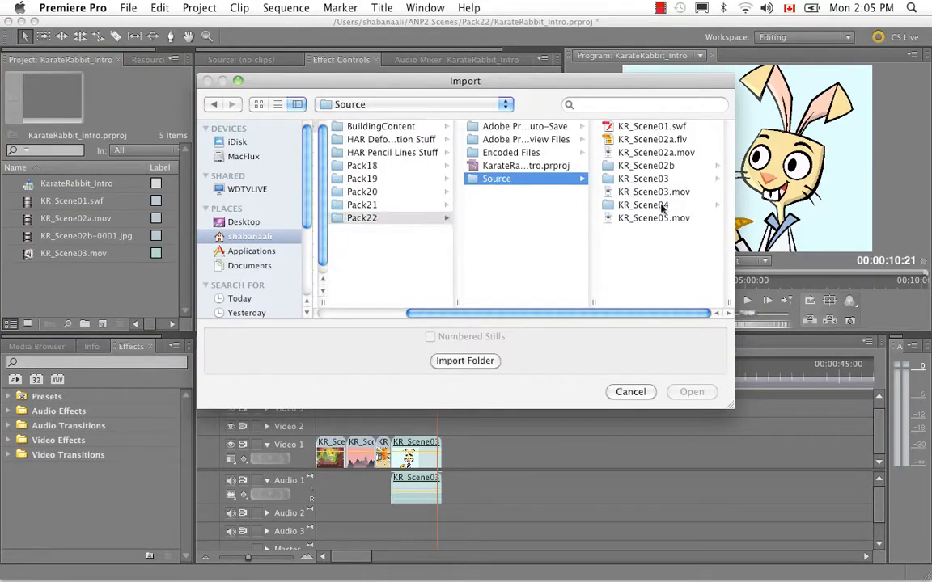
pyautogui.click(654, 205)
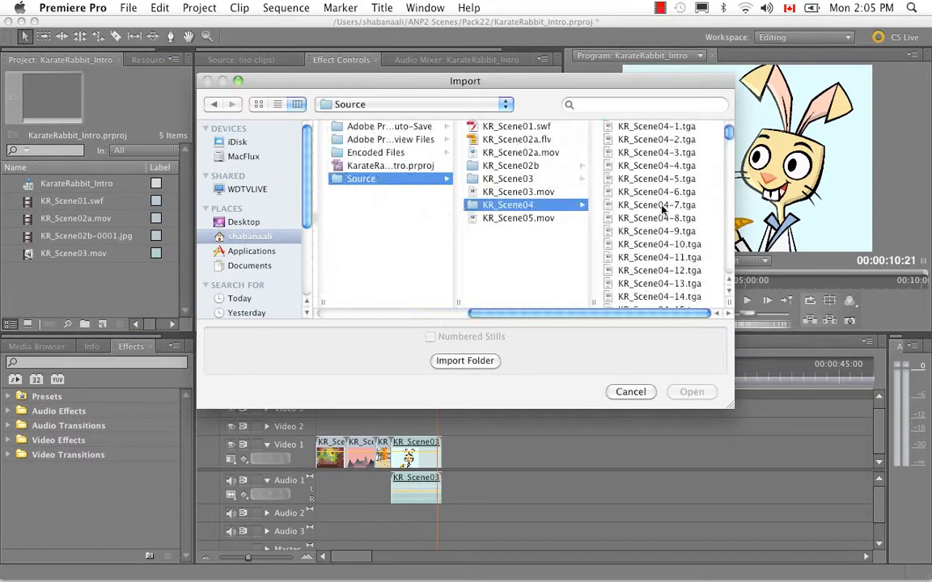
pyautogui.click(661, 127)
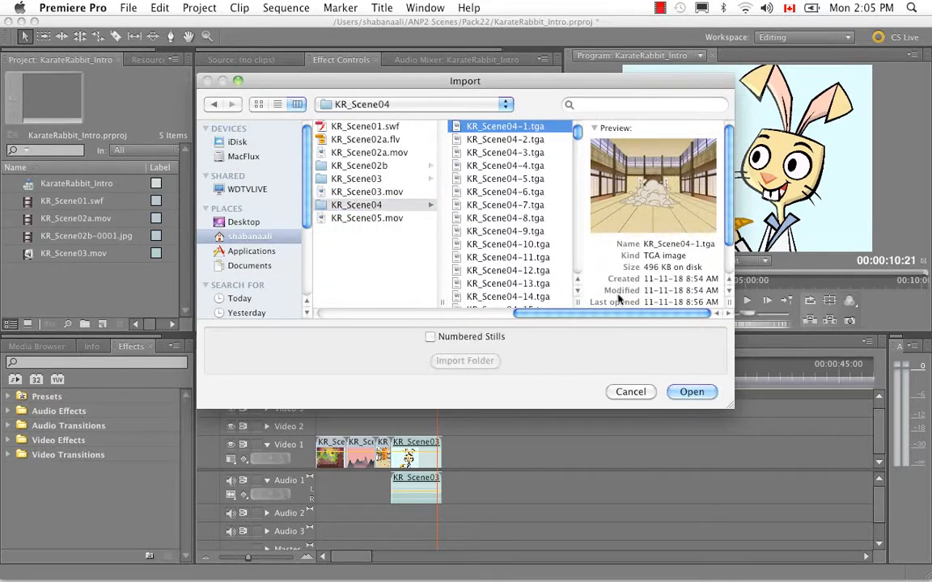
pyautogui.click(442, 338)
pyautogui.click(695, 394)
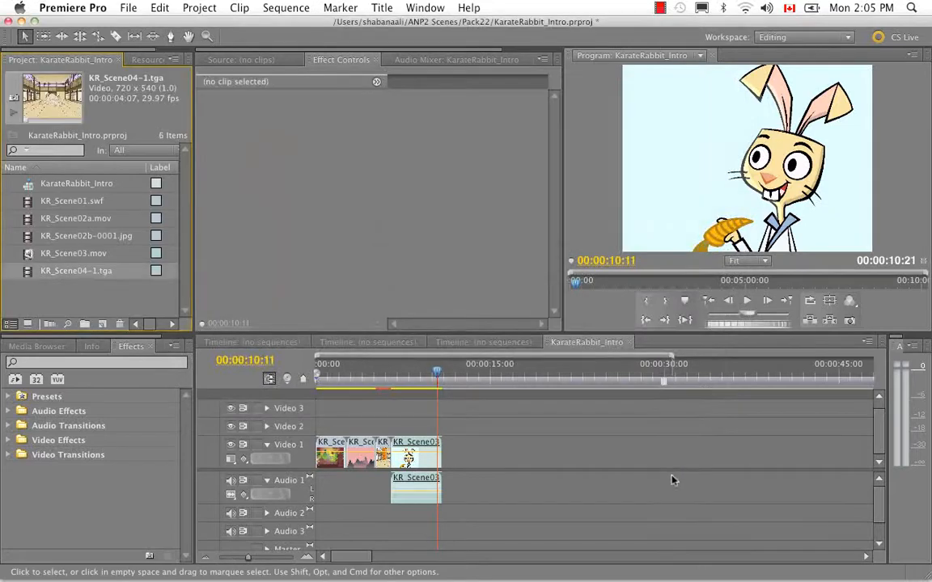
pyautogui.moveTo(102, 274); pyautogui.dragTo(444, 477)
# - Import KR_Scene05.mov from the Pack22 Source folder and place it directly after the KR_Scene04 clip on Video 1
pyautogui.click(81, 295)
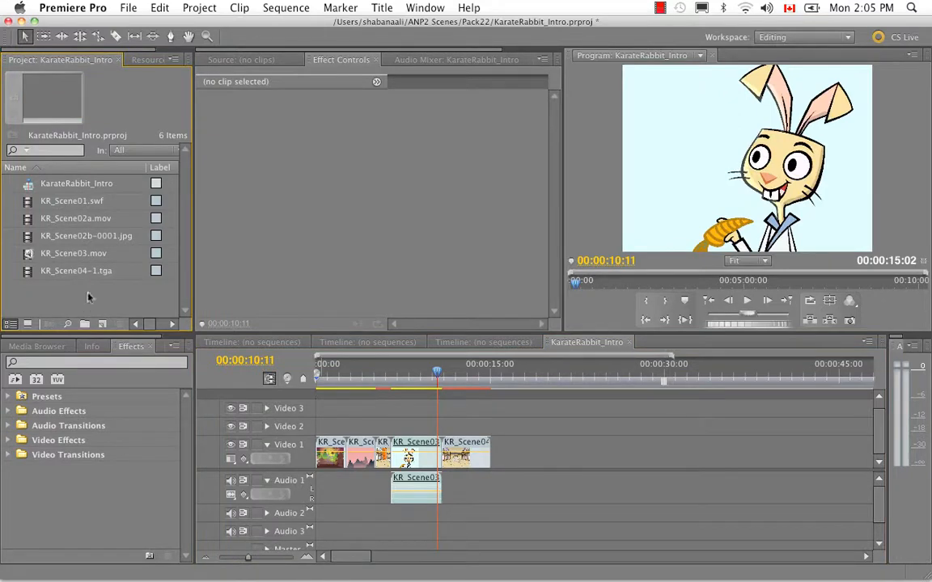
pyautogui.rightClick(89, 298)
pyautogui.click(121, 365)
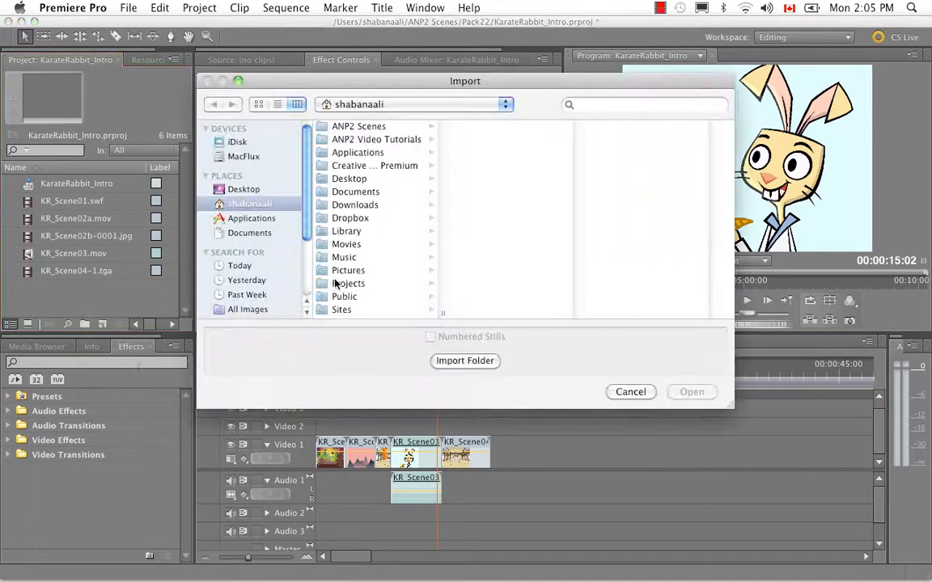
pyautogui.click(352, 127)
pyautogui.click(482, 217)
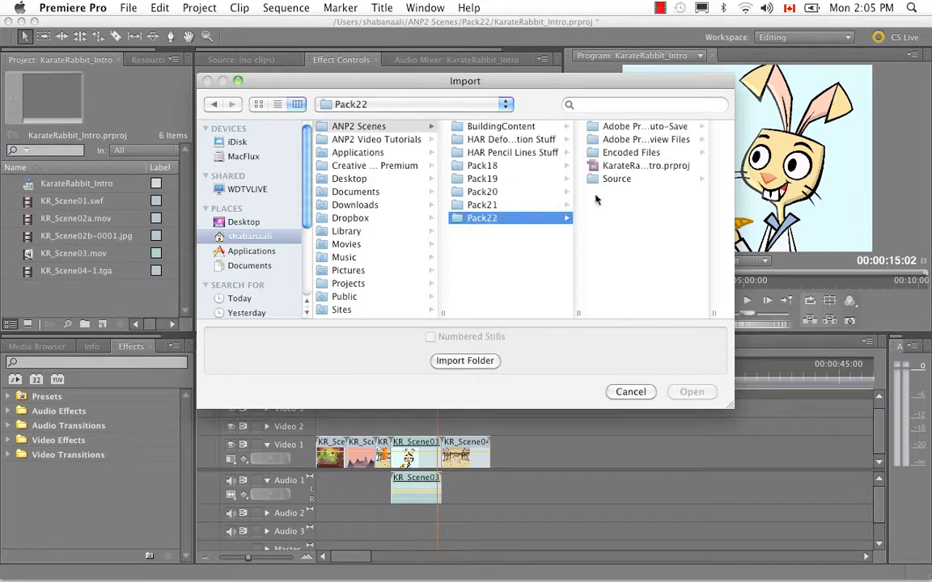
pyautogui.click(616, 179)
pyautogui.click(662, 217)
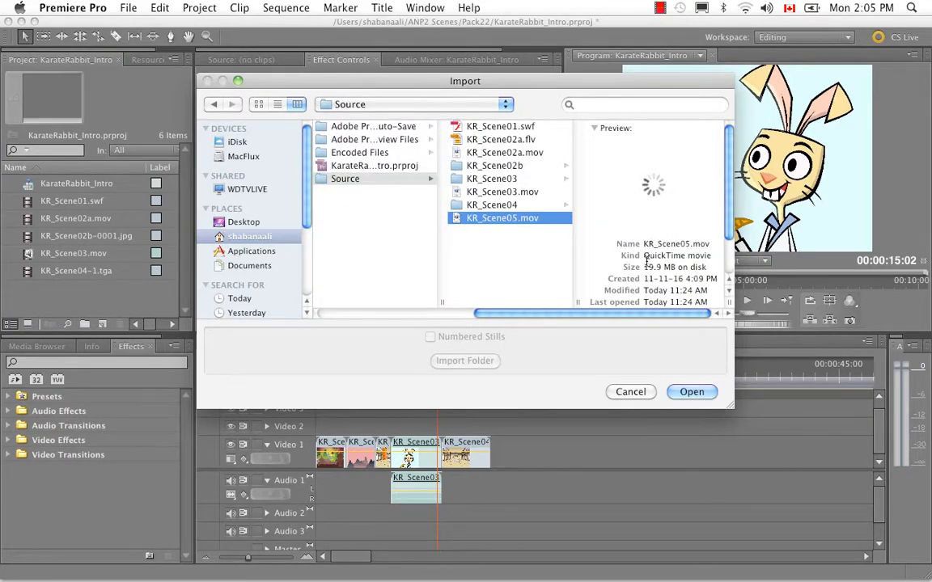
pyautogui.click(692, 391)
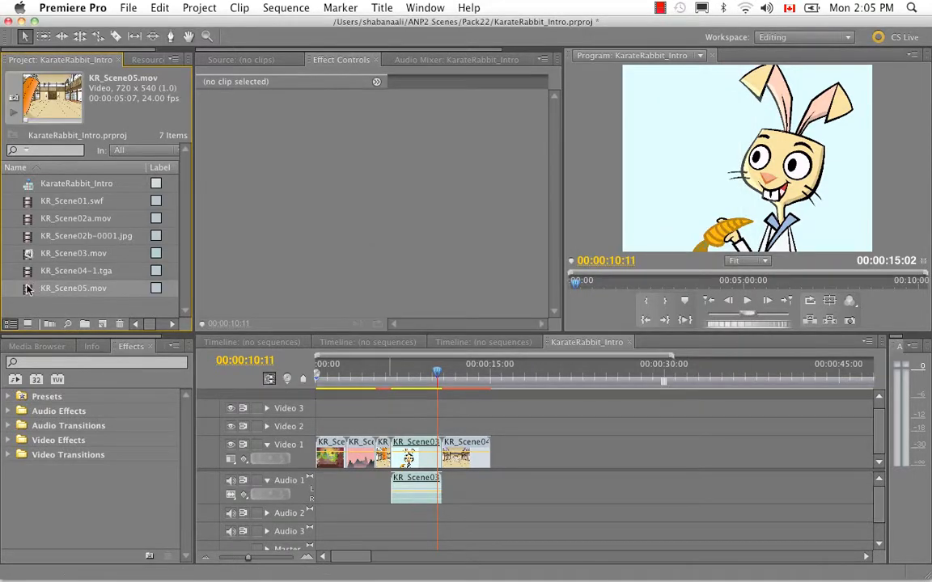
pyautogui.moveTo(26, 289); pyautogui.dragTo(496, 476)
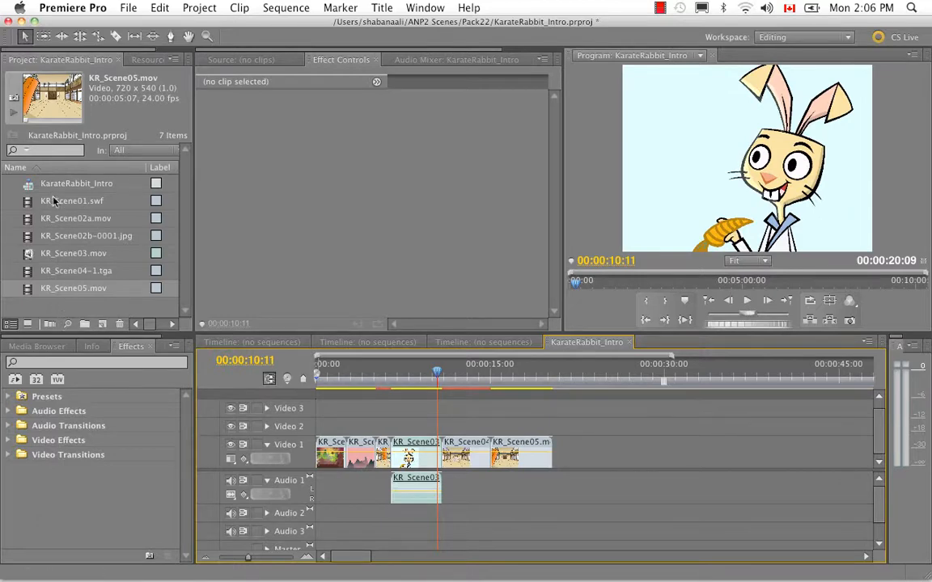
# - Create a new bin in the project and name it Video Source
pyautogui.rightClick(70, 309)
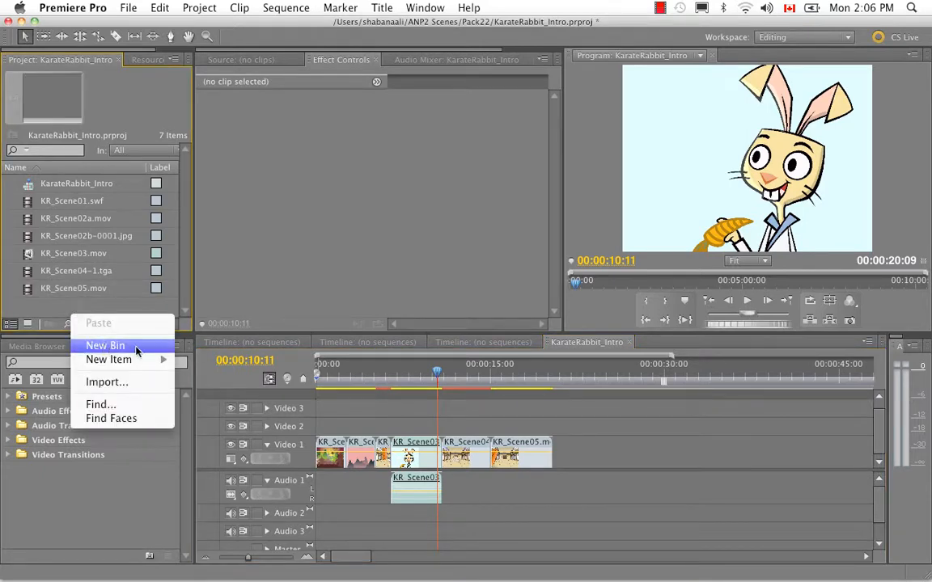
pyautogui.click(105, 346)
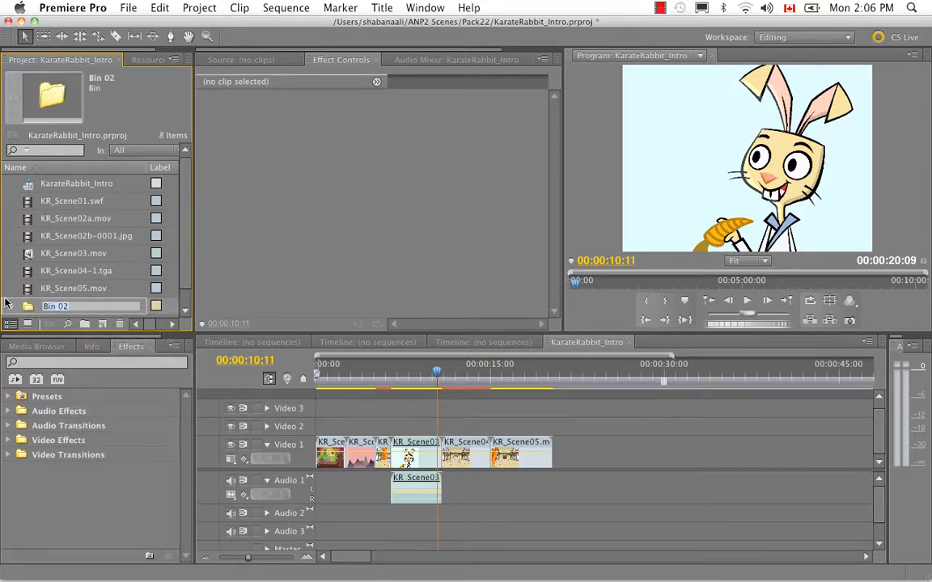
pyautogui.write('Video Source')
pyautogui.press('Return')
pyautogui.click(77, 306)
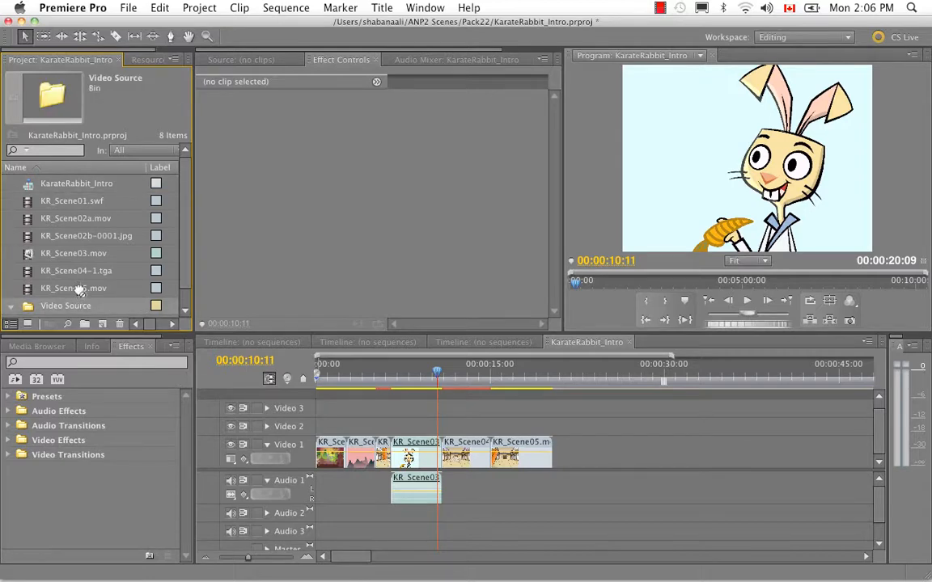
# - Move all six scene clips, from KR_Scene01.swf to KR_Scene05.mov, into the Video Source bin and leave the bin collapsed
pyautogui.click(74, 203)
pyautogui.click(27, 202)
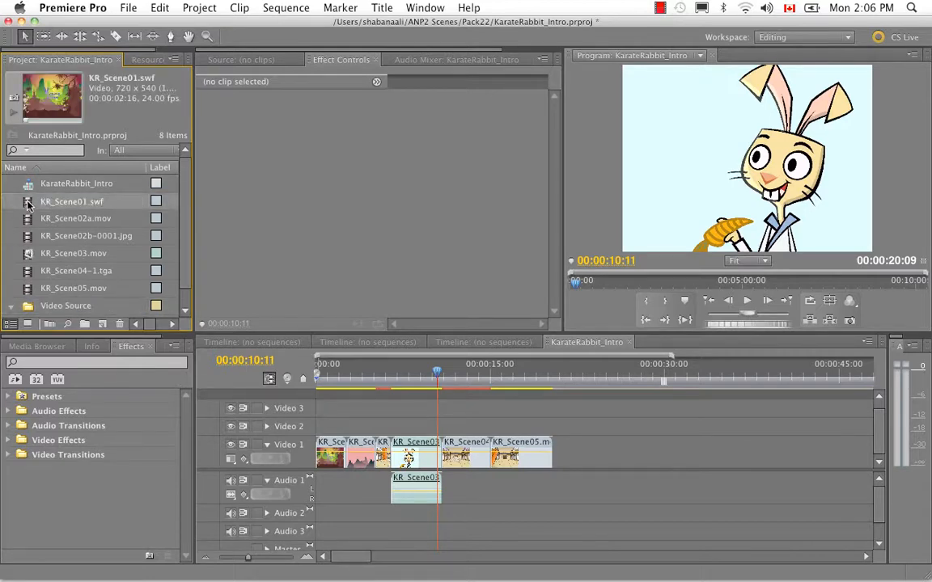
pyautogui.keyDown('shift'); pyautogui.click(27, 291); pyautogui.keyUp('shift')
pyautogui.moveTo(27, 291); pyautogui.dragTo(30, 305)
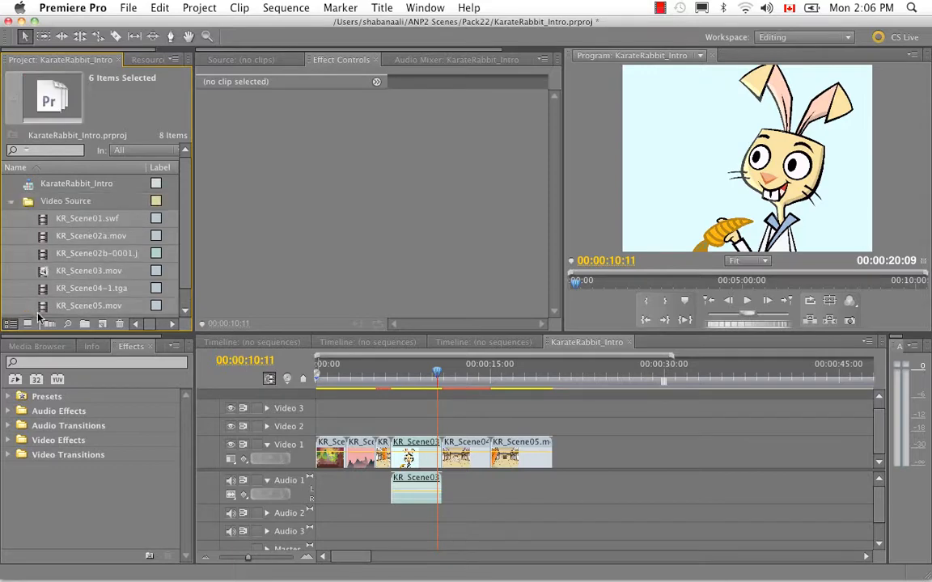
pyautogui.click(11, 201)
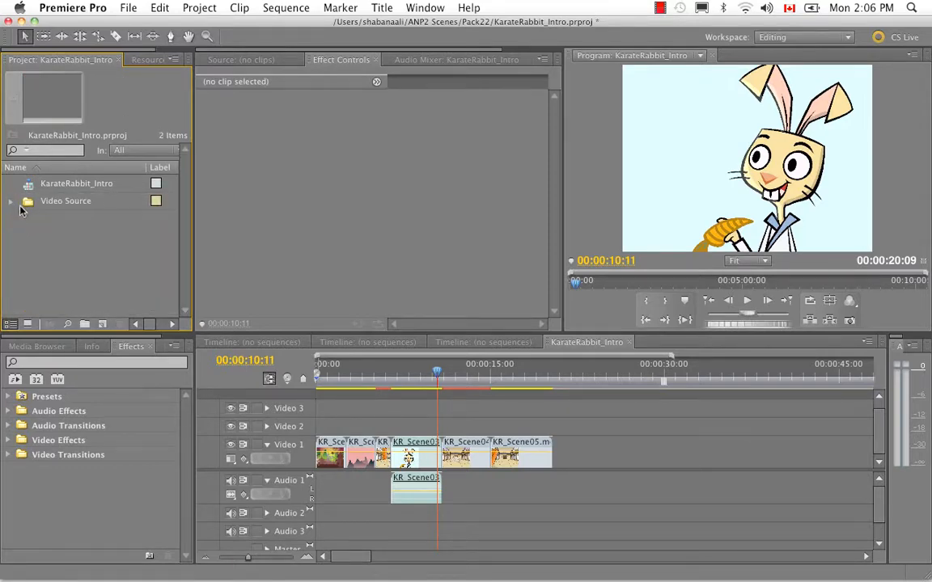
pyautogui.click(10, 202)
pyautogui.click(11, 202)
pyautogui.click(10, 201)
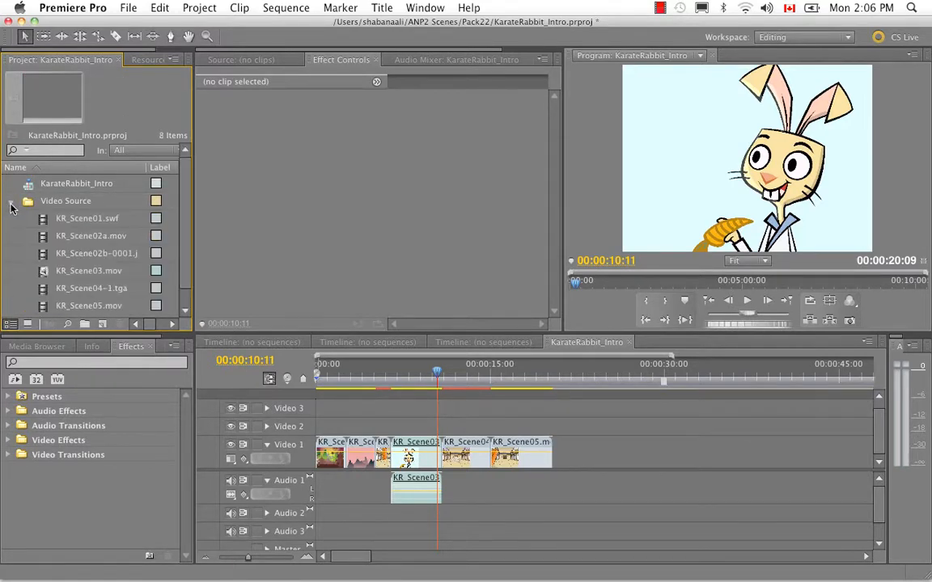
pyautogui.click(11, 201)
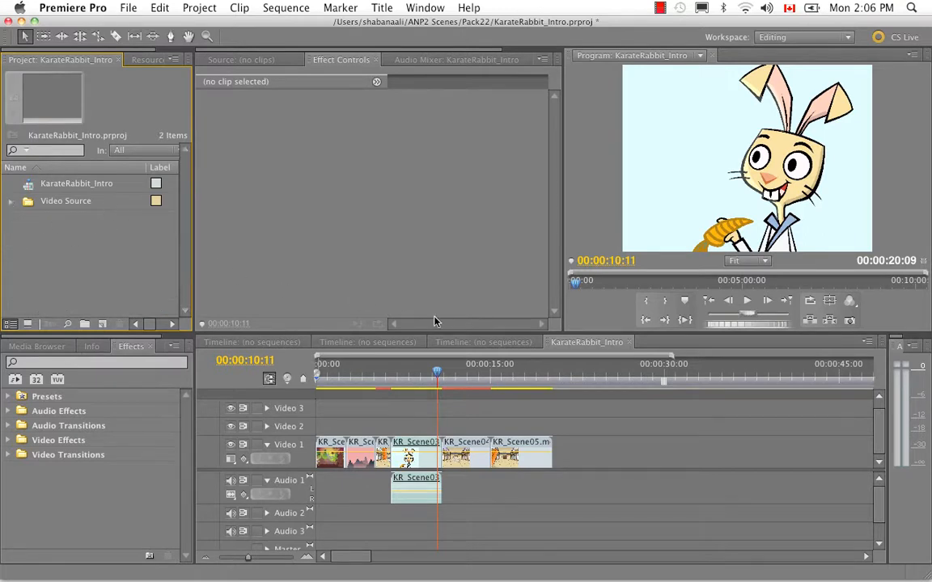
# - Move the playhead to 00:00:20:07 and shorten the sequence's work area so that it ends at 00:00:20:09
pyautogui.moveTo(248, 557); pyautogui.dragTo(244, 557)
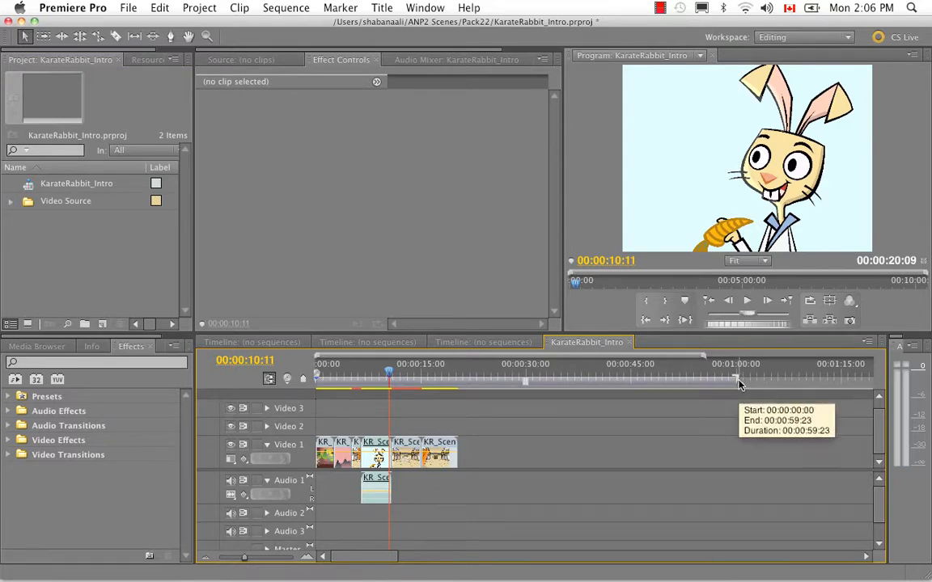
pyautogui.moveTo(389, 380); pyautogui.dragTo(459, 377)
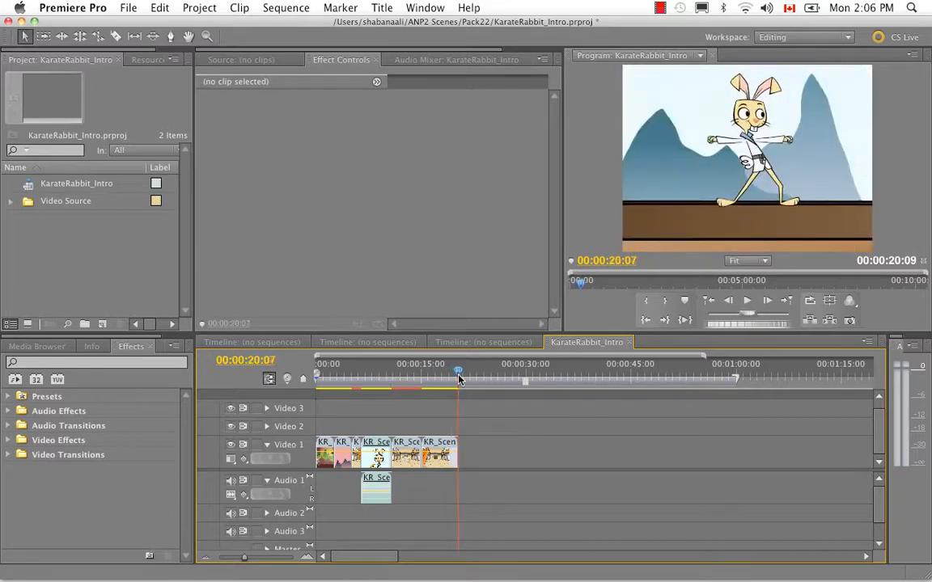
pyautogui.moveTo(737, 381); pyautogui.dragTo(458, 383)
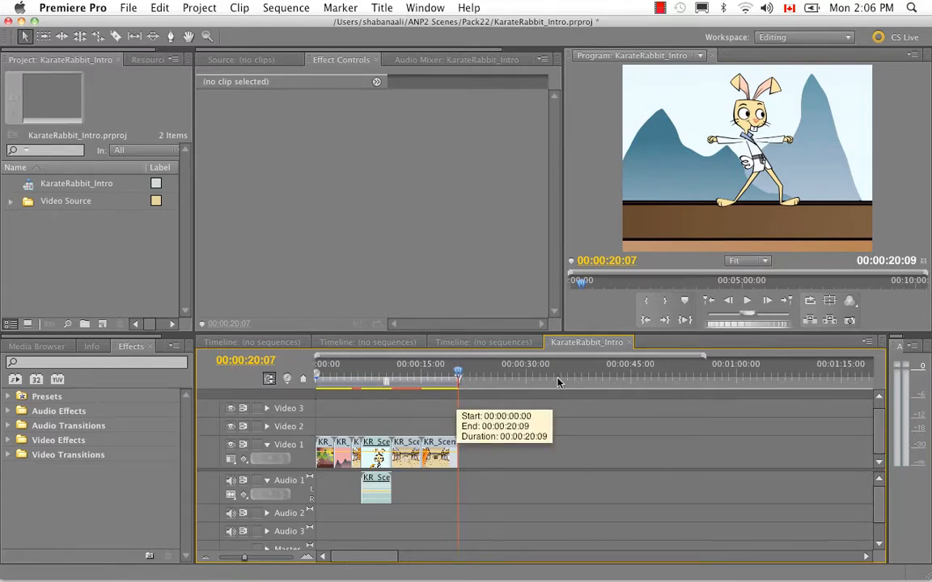
# - Scrub the sequence around 00:00:15:17, then across the cut between the first two clips from 00:00:02:09 to 00:00:04:19
pyautogui.moveTo(408, 380)
pyautogui.mouseDown()
pyautogui.moveTo(314, 380)
pyautogui.moveTo(406, 384)
pyautogui.mouseUp()
pyautogui.moveTo(420, 384)
pyautogui.mouseDown()
pyautogui.moveTo(411, 384)
pyautogui.moveTo(425, 384)
pyautogui.mouseUp()
pyautogui.moveTo(245, 558); pyautogui.dragTo(252, 561)
pyautogui.moveTo(348, 558); pyautogui.dragTo(332, 557)
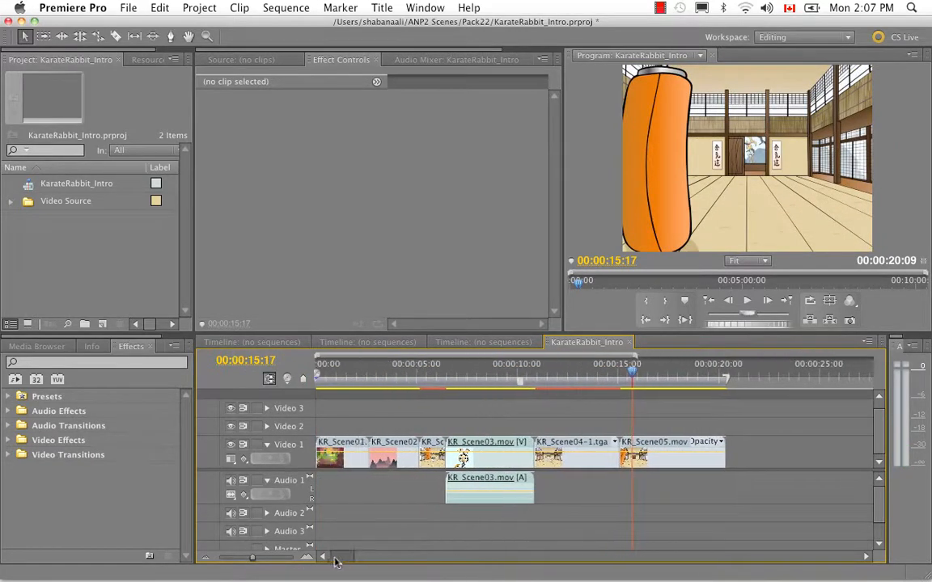
pyautogui.click(364, 381)
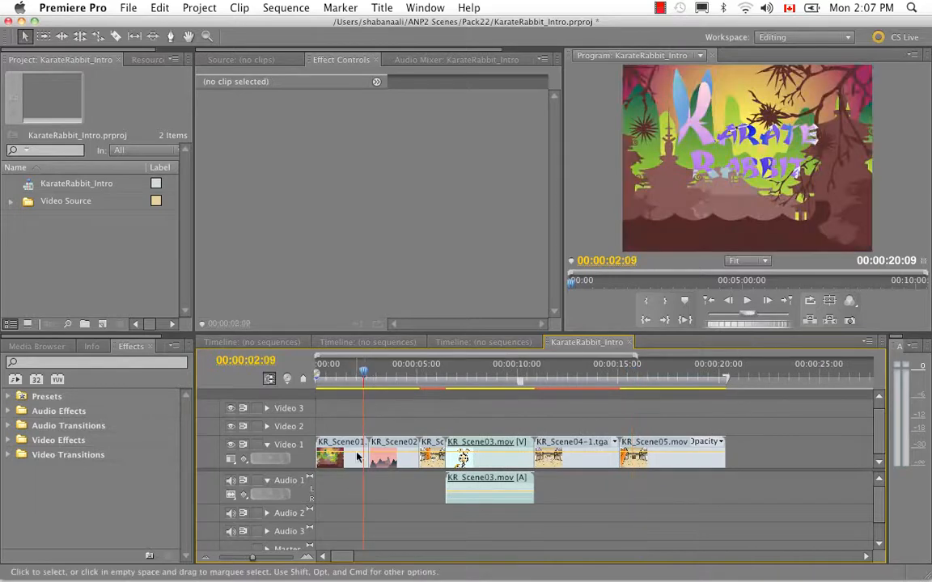
pyautogui.moveTo(364, 374); pyautogui.dragTo(413, 370)
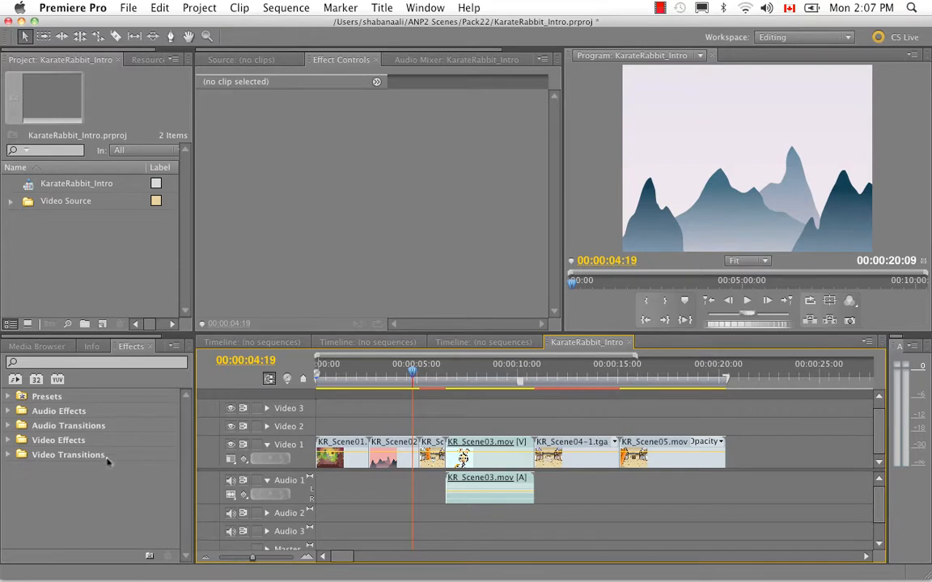
# - Apply the Wipe video transition between KR_Scene01.swf and KR_Scene02a.mov on Video 1 and play it back from 00:00:01:14 to 00:00:04:22
pyautogui.click(9, 456)
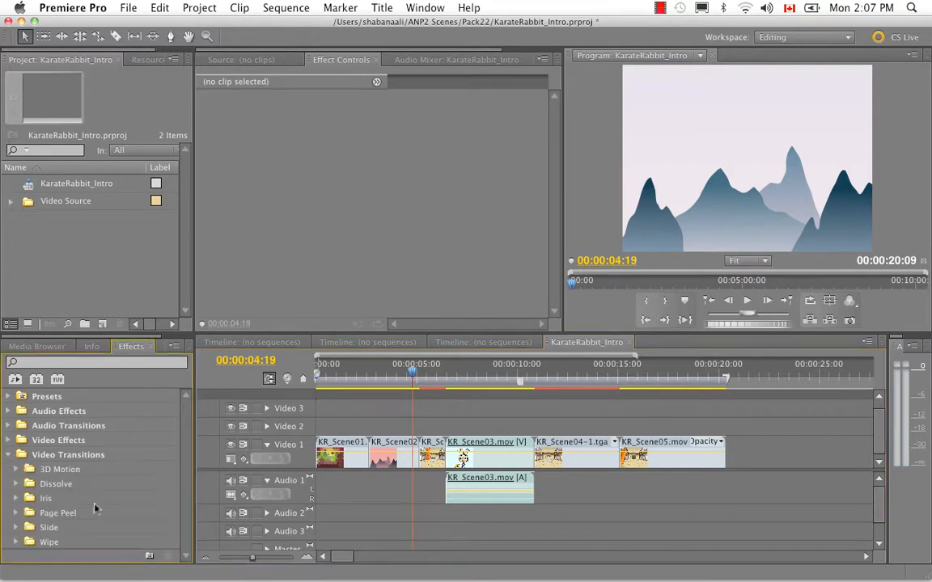
pyautogui.click(16, 484)
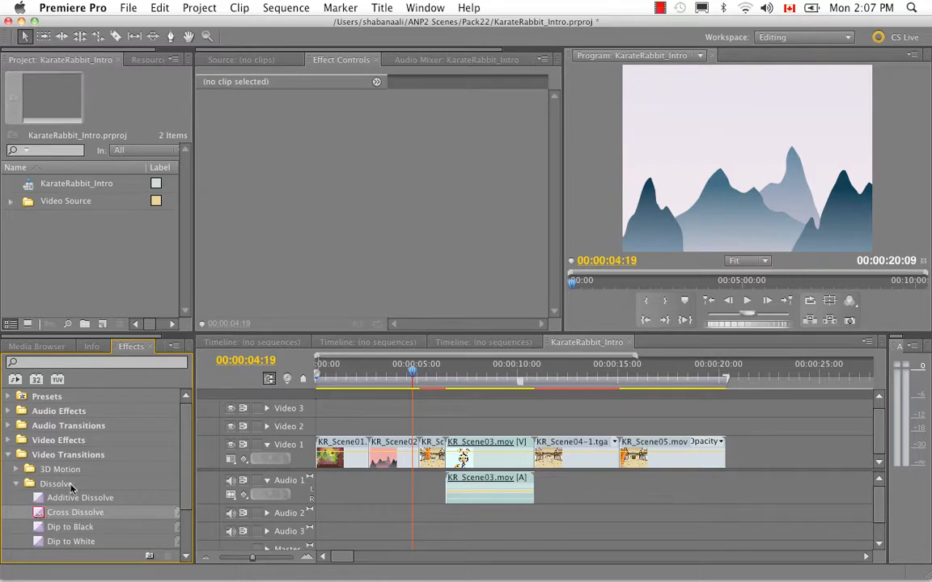
pyautogui.scroll(-4, 32, 517)
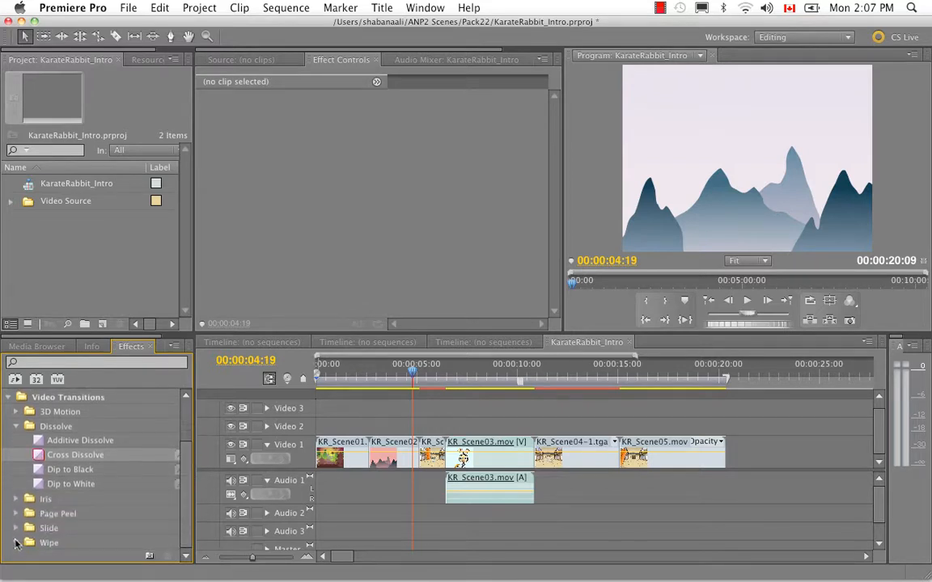
pyautogui.click(16, 543)
pyautogui.scroll(-4, 182, 485)
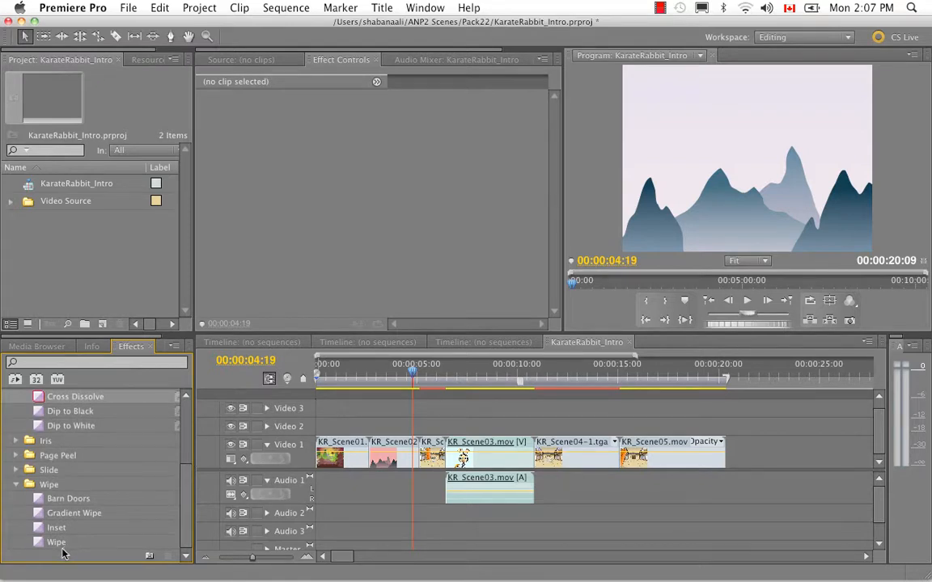
pyautogui.moveTo(37, 546); pyautogui.dragTo(376, 450)
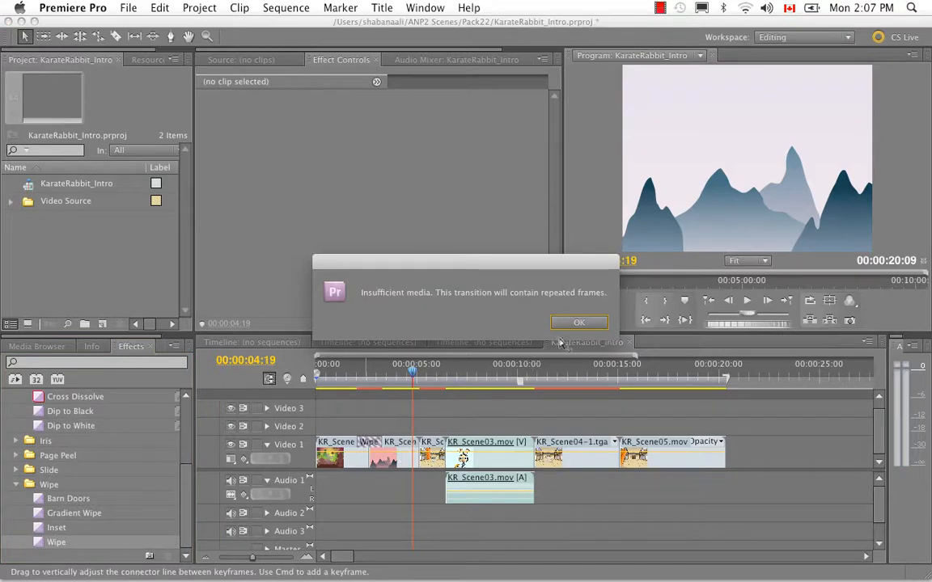
pyautogui.press('Return')
pyautogui.click(347, 368)
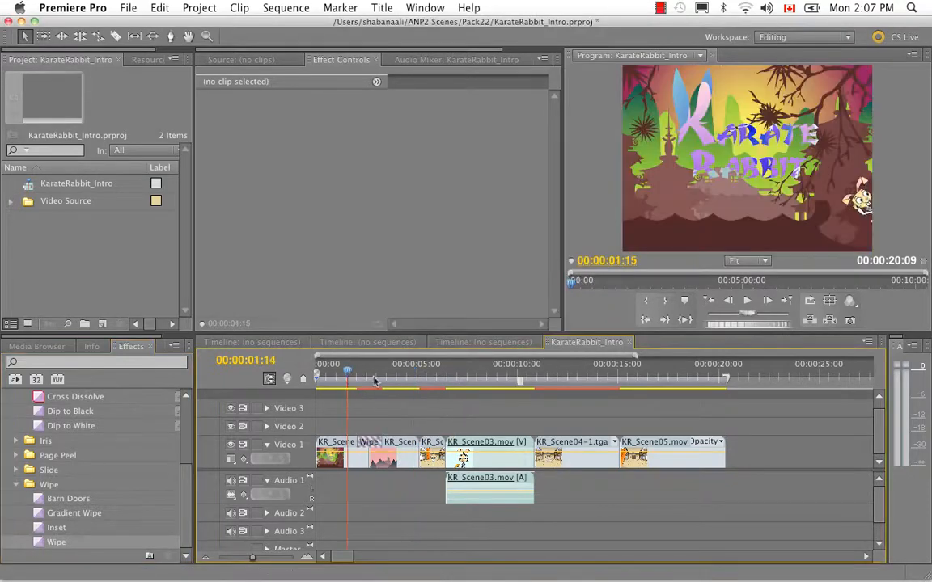
pyautogui.press('space')
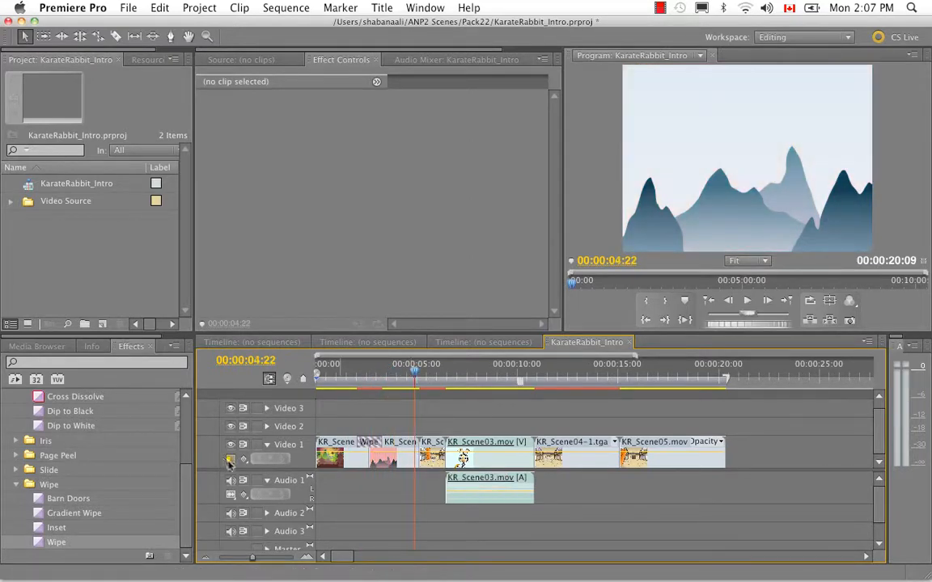
# - Apply the Cross Dissolve transition at the cut after KR_Scene02a.mov on Video 1 and play it back from 00:00:04:05 to 00:00:07:22
pyautogui.moveTo(252, 557); pyautogui.dragTo(258, 559)
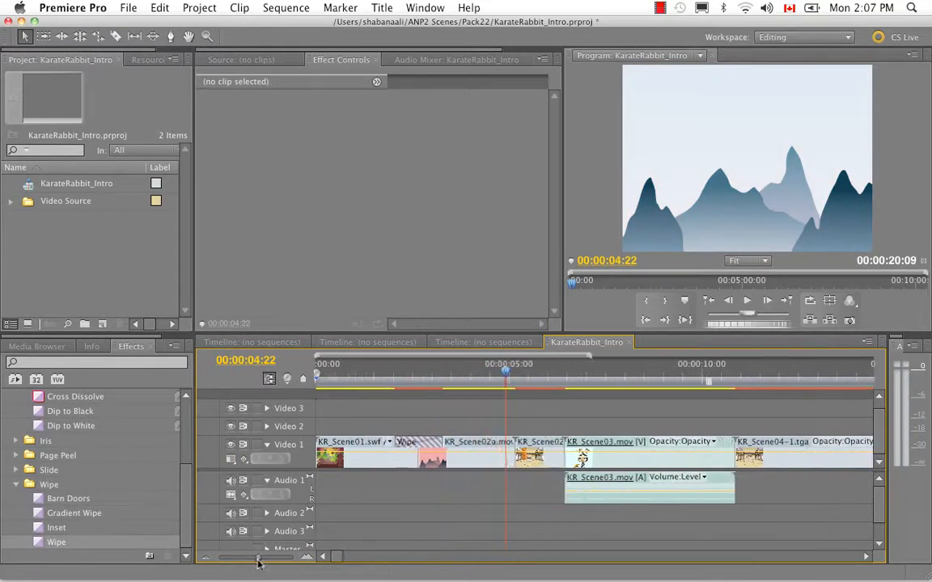
pyautogui.moveTo(68, 396); pyautogui.dragTo(517, 455)
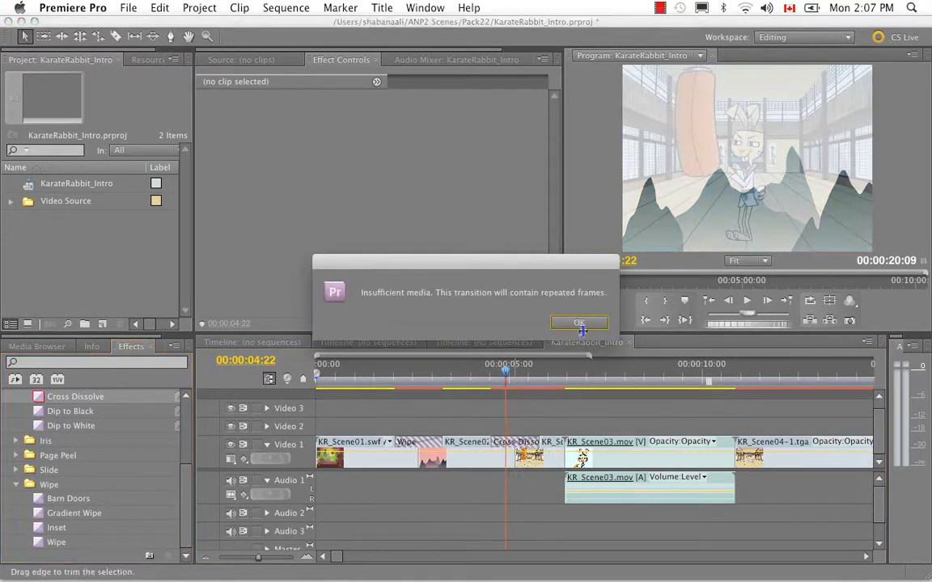
pyautogui.click(579, 323)
pyautogui.click(478, 374)
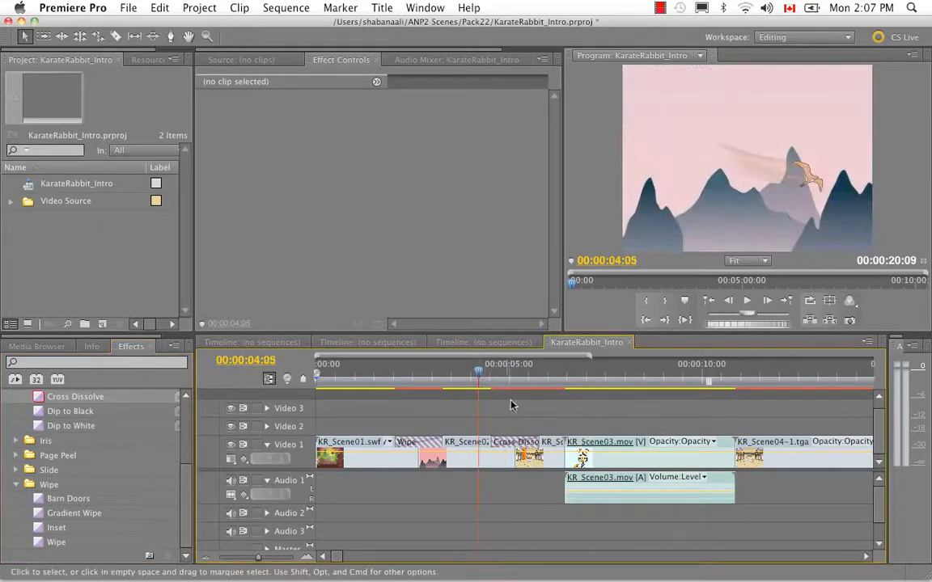
pyautogui.press('space')
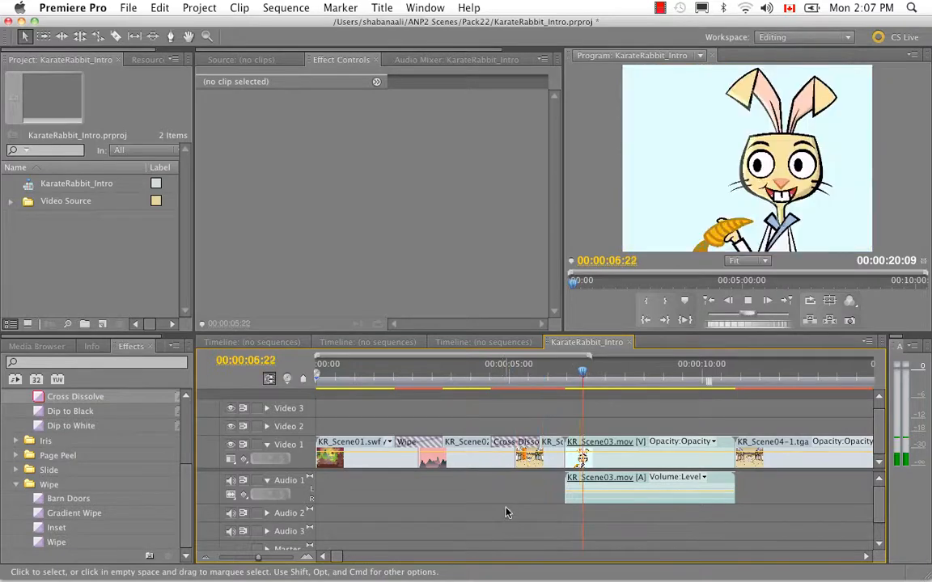
pyautogui.press('space')
# - Mute the Audio 1 track, shorten the Cross Dissolve after KR_Scene02a.mov and scrub back to 00:00:05:08 to check it
pyautogui.click(231, 482)
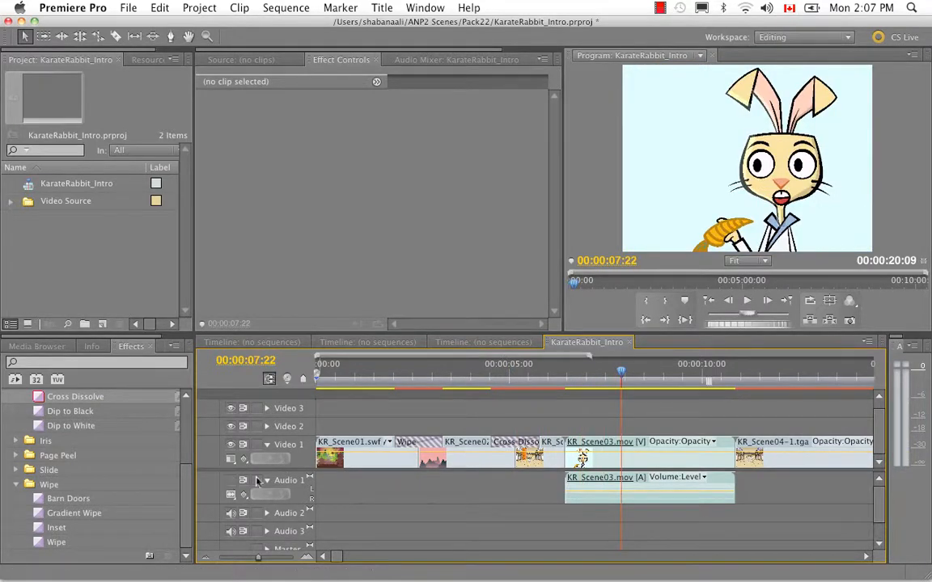
pyautogui.moveTo(493, 441); pyautogui.dragTo(531, 440)
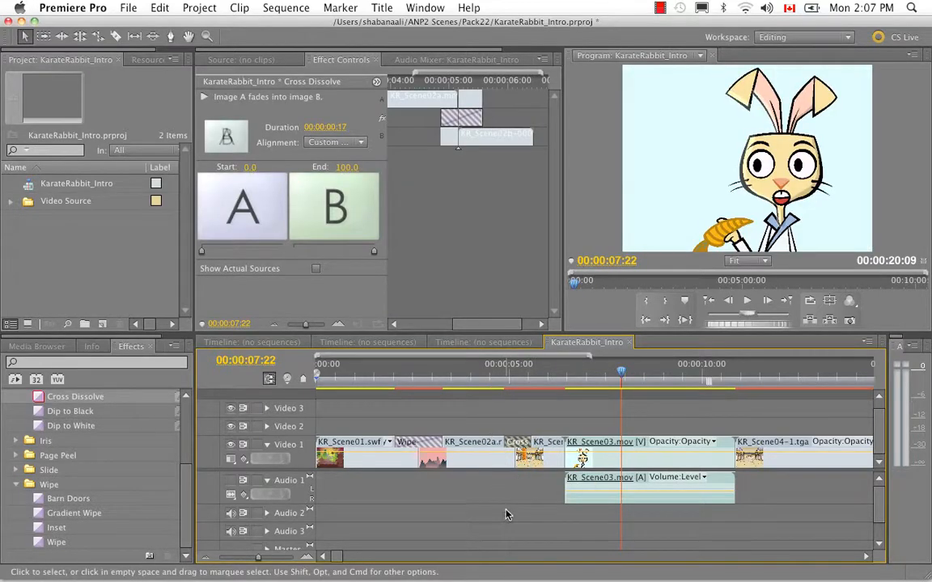
pyautogui.click(509, 513)
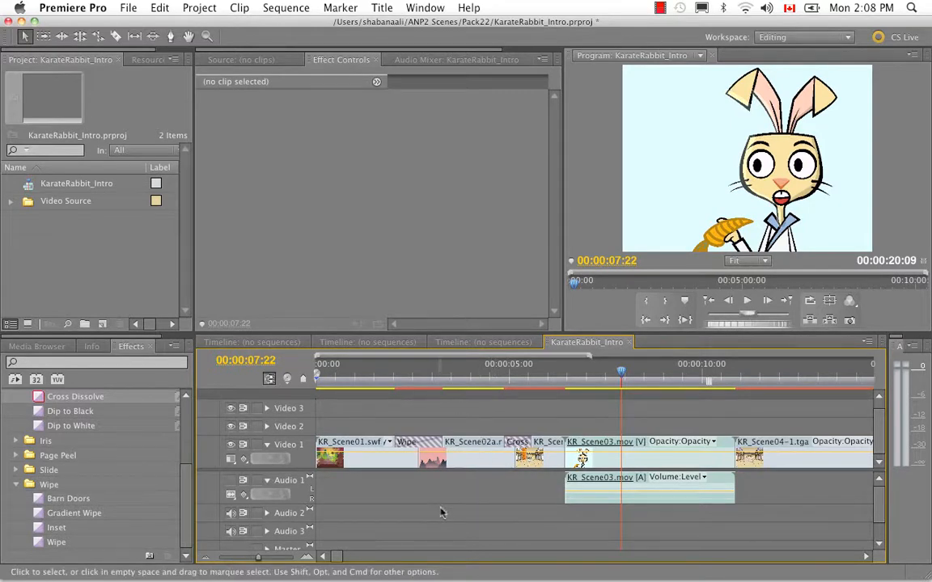
pyautogui.moveTo(619, 391); pyautogui.dragTo(514, 380)
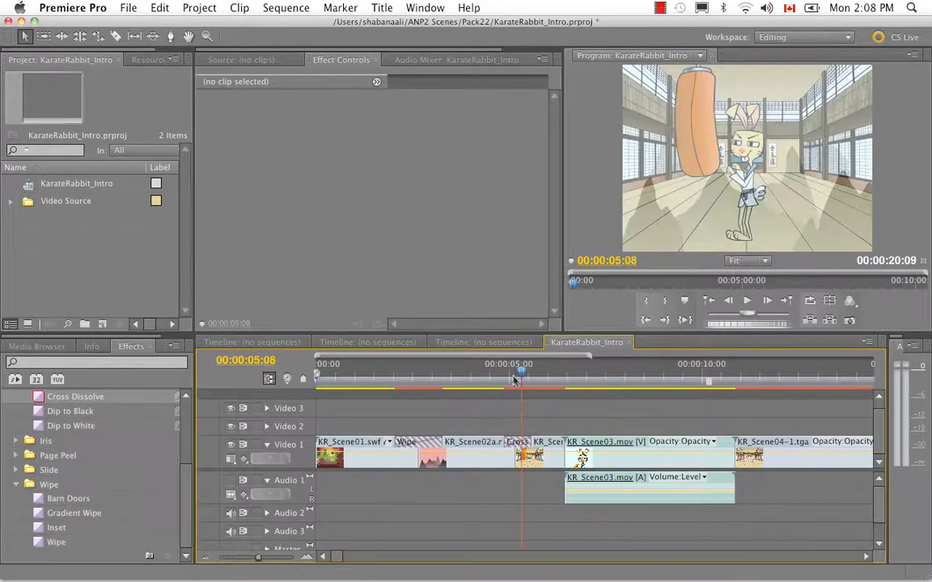
# - Import the MP3 song "01 - survivor - the moment of truth.mp3" from the ANP2 Scenes/Pack20/Sounds folder into the project
pyautogui.rightClick(82, 244)
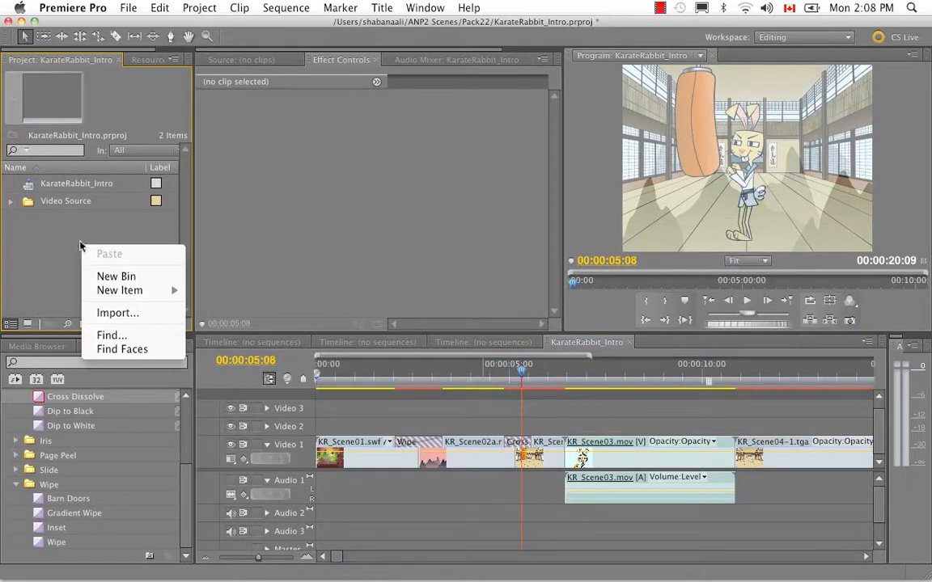
pyautogui.click(115, 313)
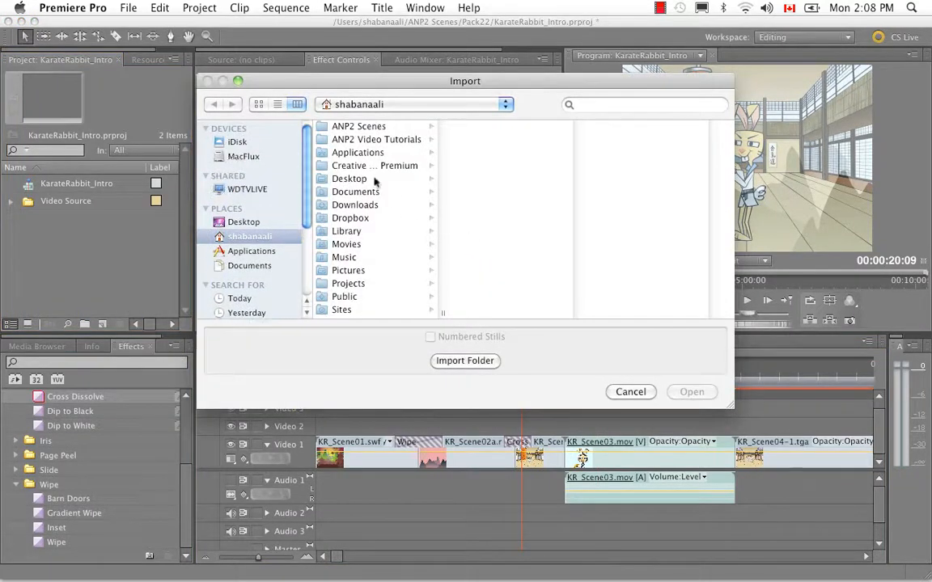
pyautogui.click(374, 127)
pyautogui.click(485, 192)
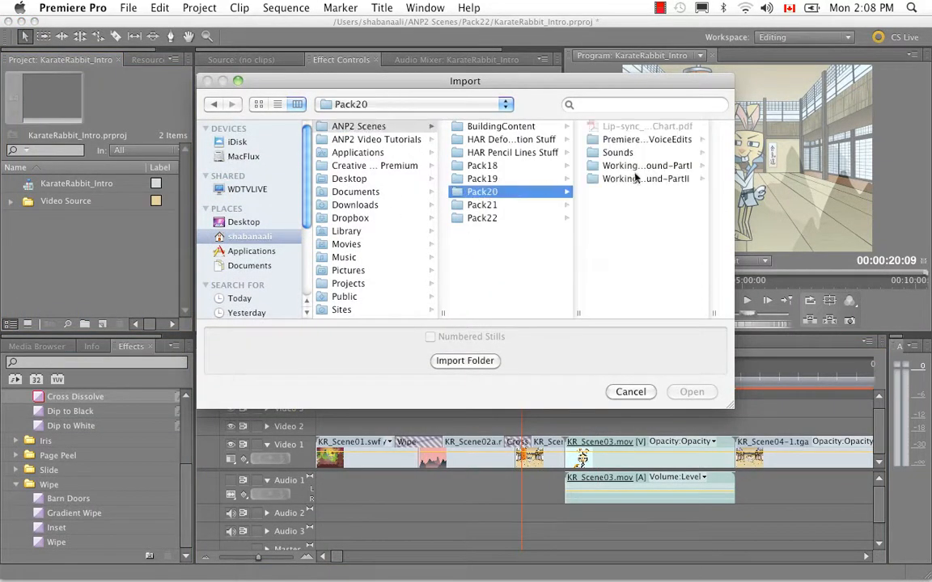
pyautogui.click(621, 153)
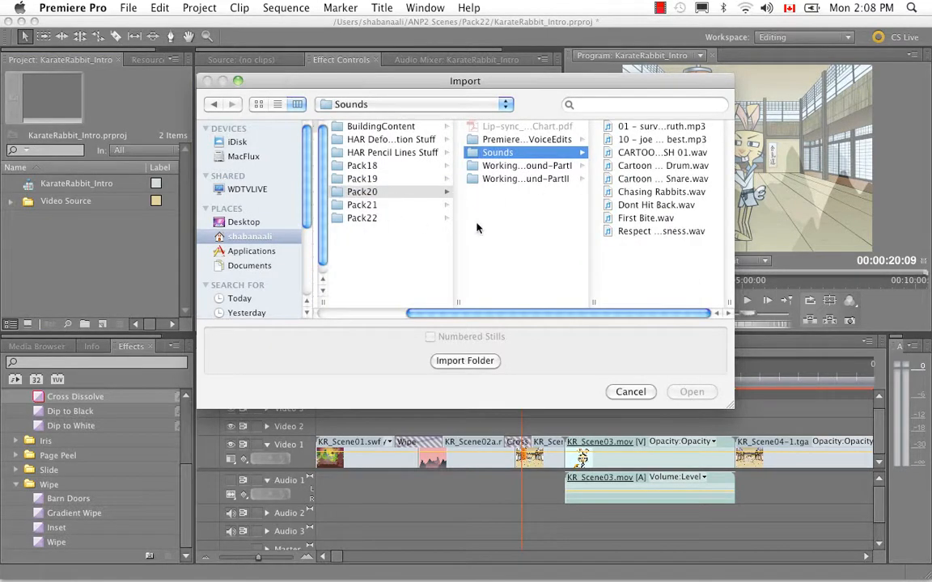
pyautogui.click(647, 127)
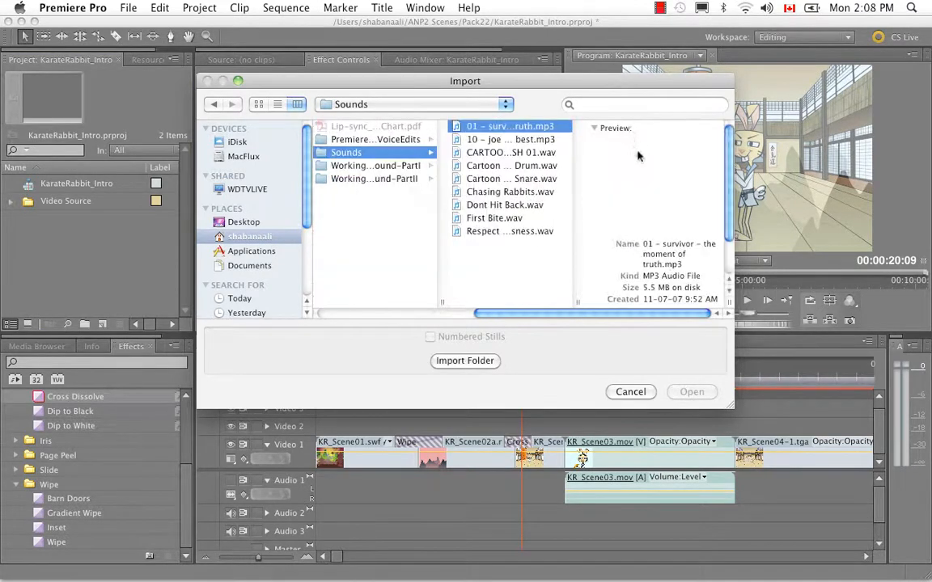
pyautogui.click(691, 392)
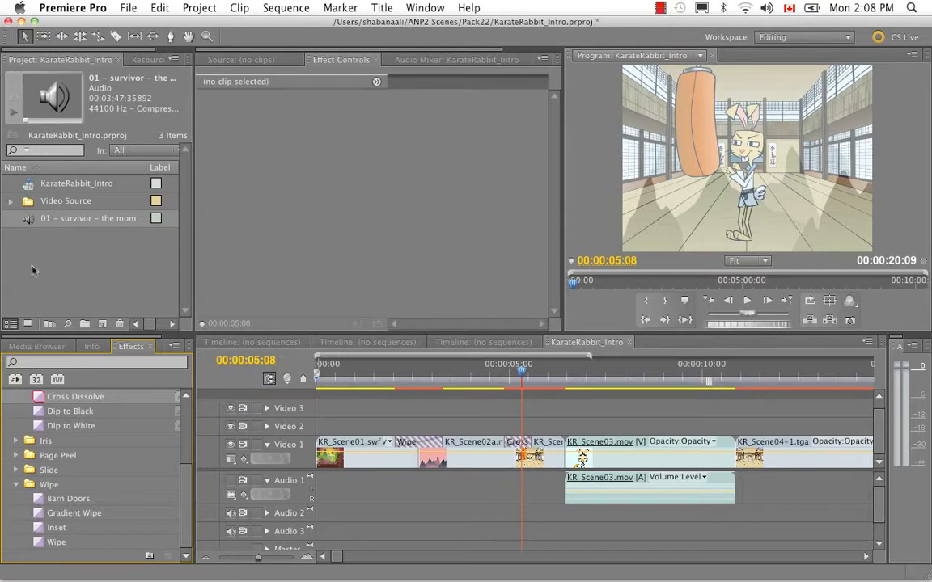
# - Place the survivor MP3 song on Audio 2 at the start of the sequence and lower the system volume
pyautogui.moveTo(26, 223); pyautogui.dragTo(323, 514)
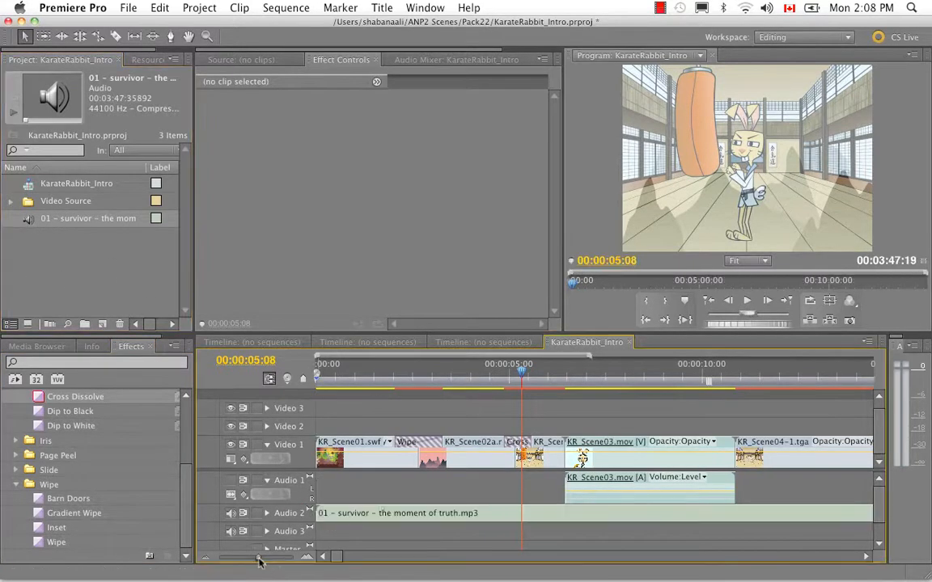
pyautogui.moveTo(258, 557); pyautogui.dragTo(249, 557)
pyautogui.moveTo(388, 372); pyautogui.dragTo(498, 377)
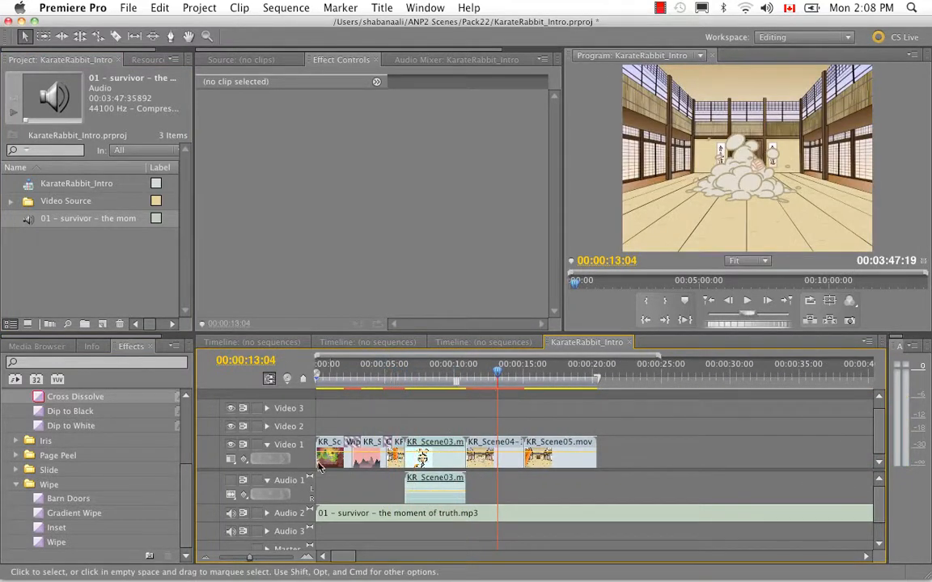
pyautogui.click(765, 10)
pyautogui.moveTo(767, 28); pyautogui.dragTo(768, 65)
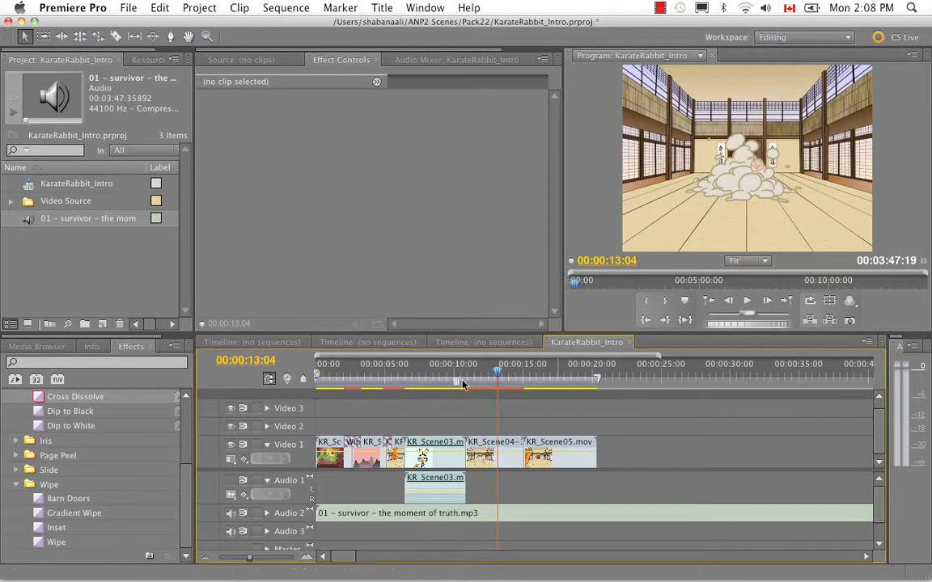
# - Split the song on Audio 2 with the Razor tool at 00:00:20:08, at the end of KR_Scene05.mov
pyautogui.moveTo(497, 374); pyautogui.dragTo(597, 386)
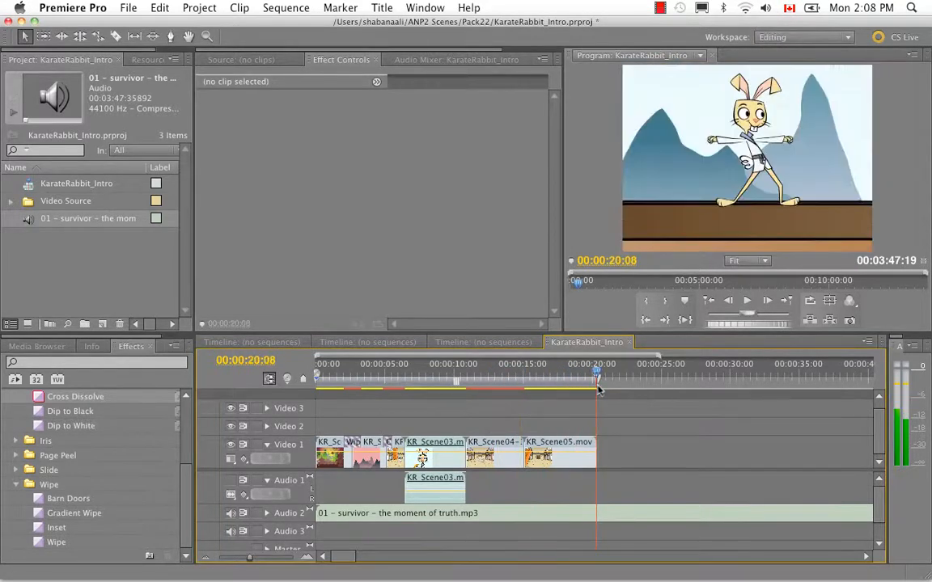
pyautogui.press('super+s')
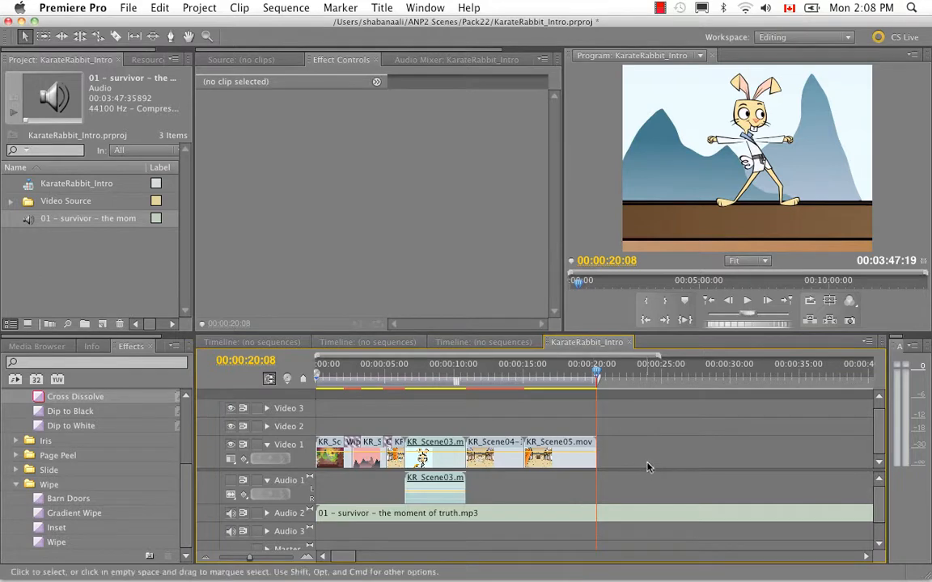
pyautogui.press('c')
pyautogui.click(601, 514)
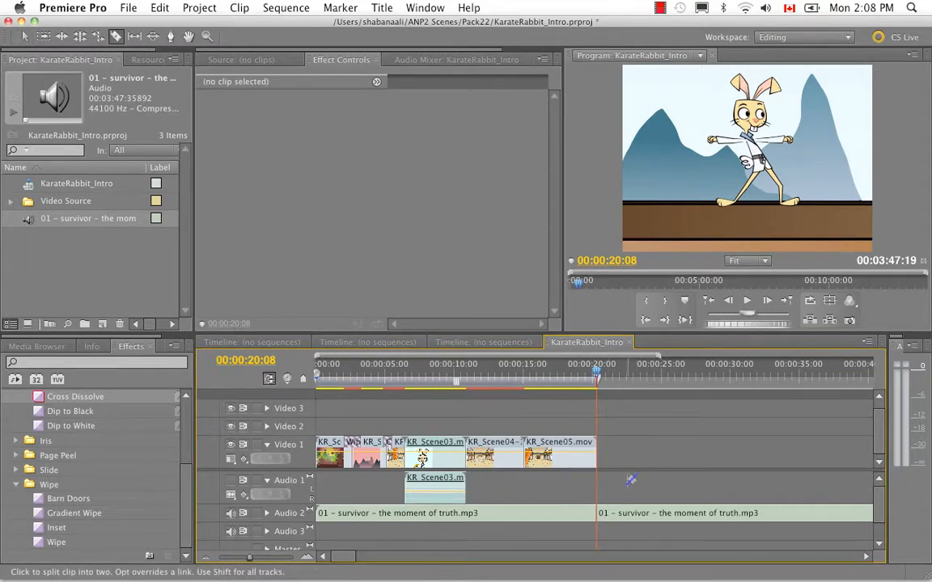
pyautogui.press('v')
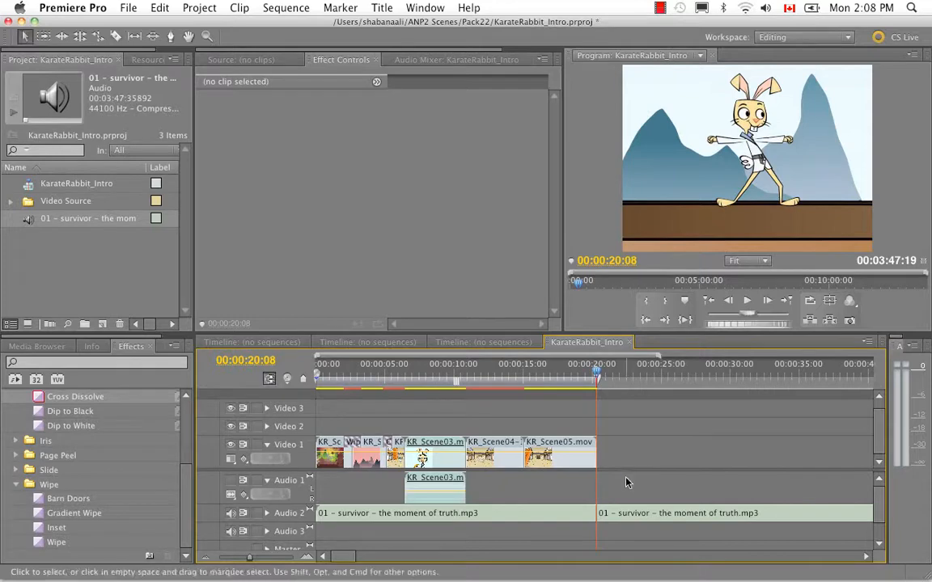
# - Delete the first part of the split song and move the remaining part to the start of Audio 2
pyautogui.click(565, 523)
pyautogui.press('Delete')
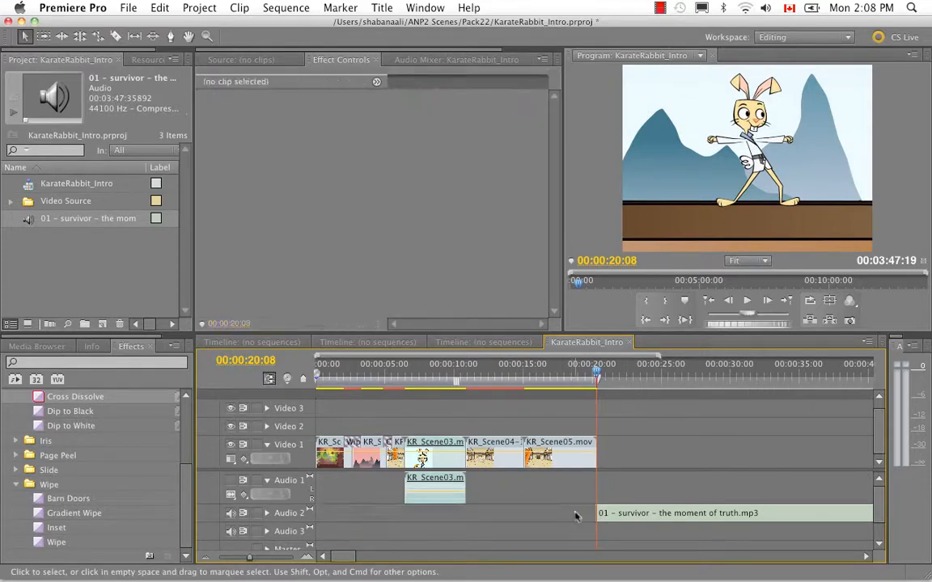
pyautogui.moveTo(643, 517); pyautogui.dragTo(361, 524)
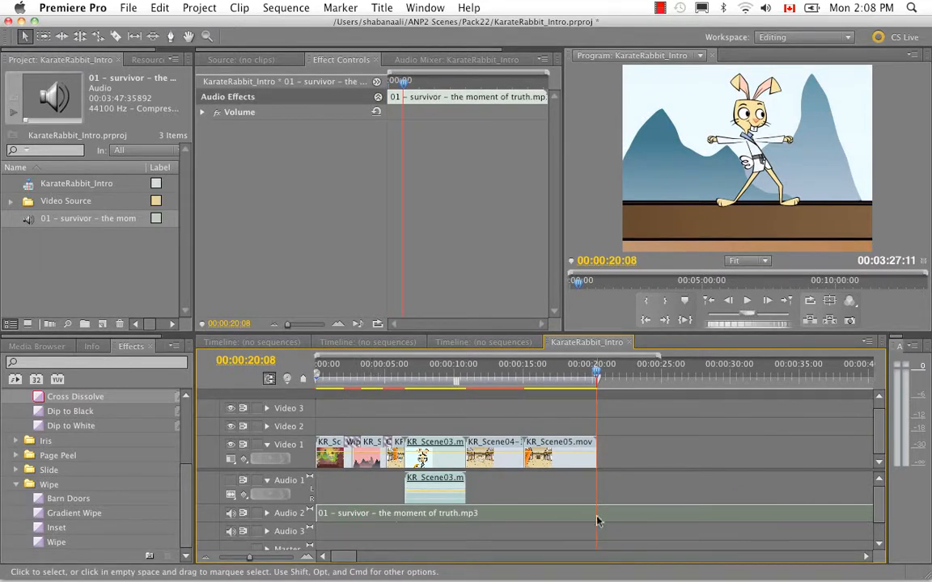
# - Trim the song's end to match the end of KR_Scene05.mov and play the sequence from the start to 00:00:07:03
pyautogui.moveTo(248, 558); pyautogui.dragTo(237, 557)
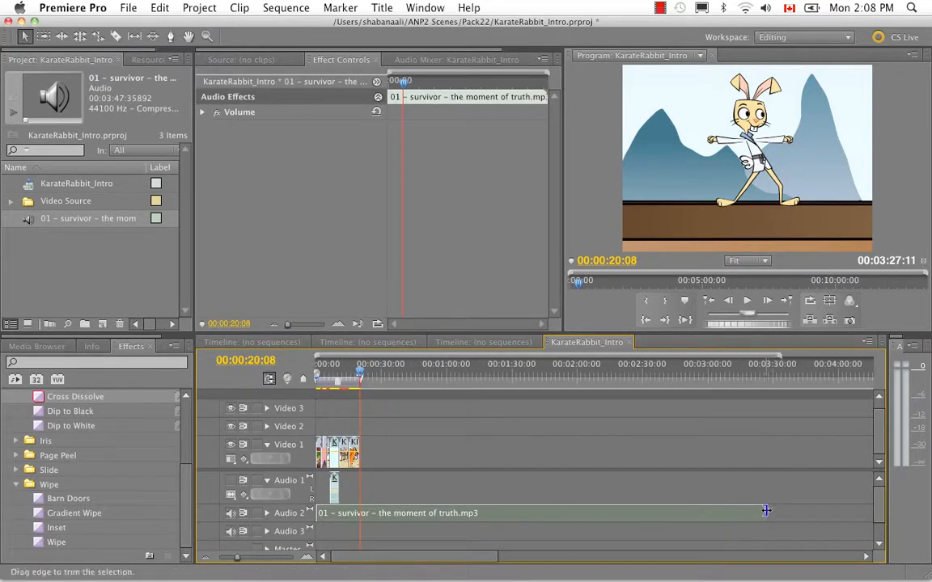
pyautogui.moveTo(767, 510); pyautogui.dragTo(360, 512)
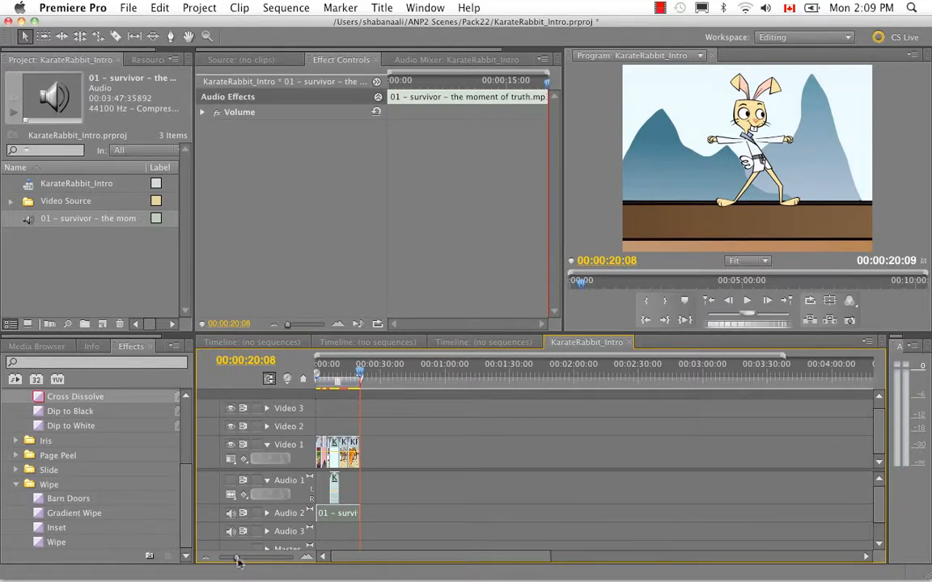
pyautogui.moveTo(234, 558); pyautogui.dragTo(254, 557)
pyautogui.moveTo(343, 558); pyautogui.dragTo(334, 558)
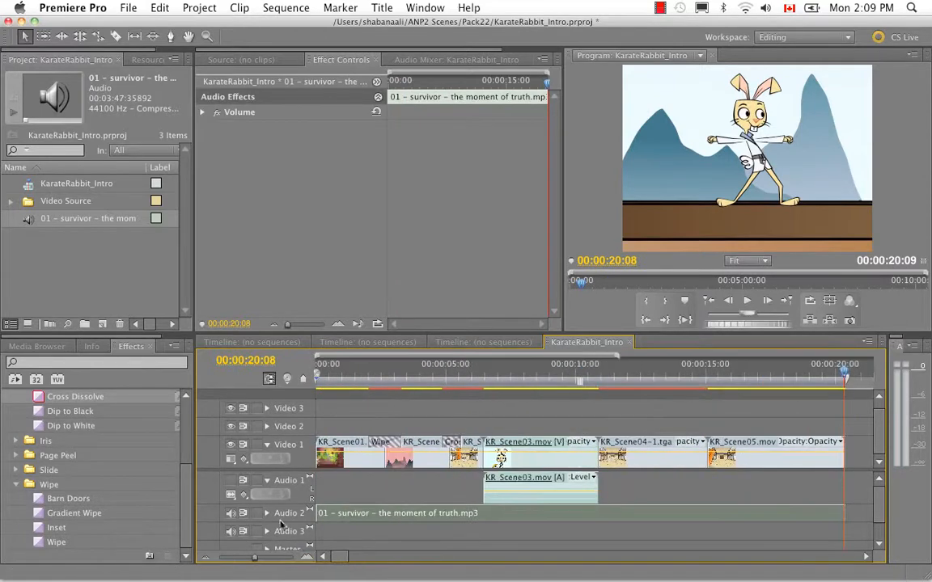
pyautogui.press('space')
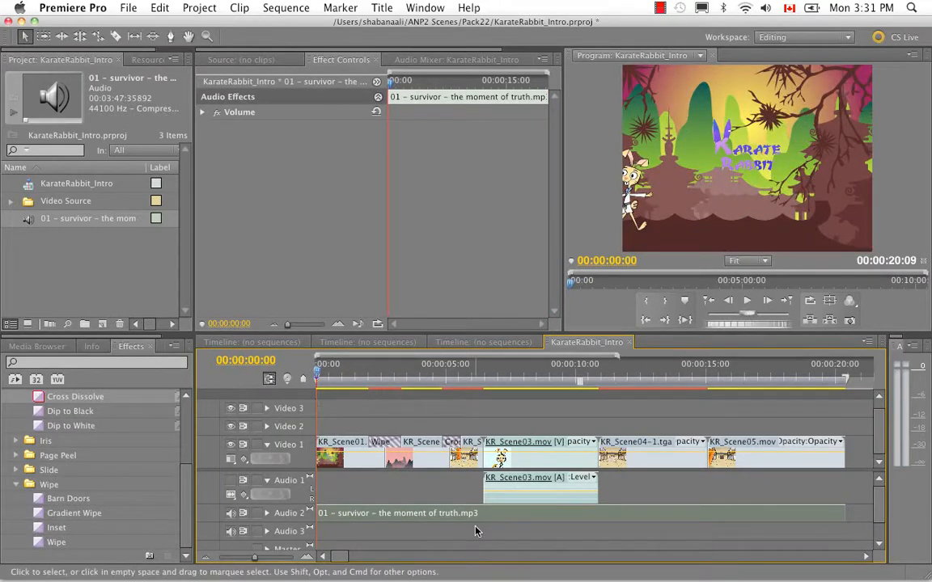
pyautogui.press('space')
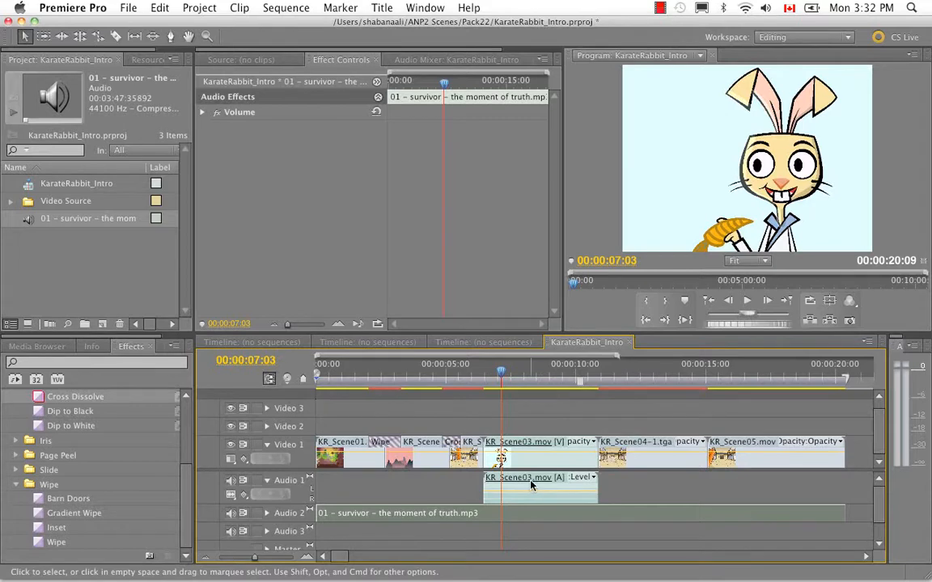
# - Expand Audio 2, add song volume keyframes at 00:00:06:11 and 00:00:06:23, lower the second to -12.7 dB and play the result
pyautogui.click(266, 514)
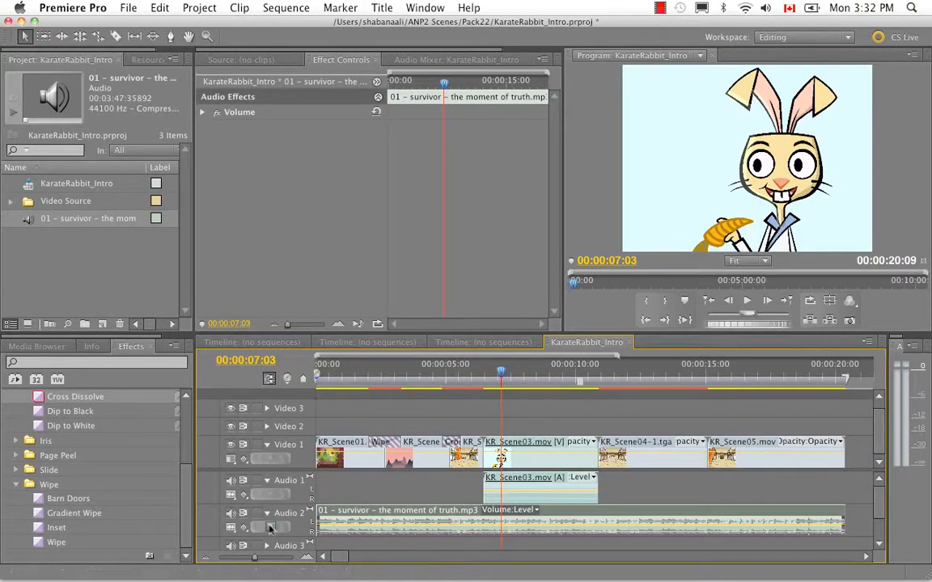
pyautogui.click(484, 374)
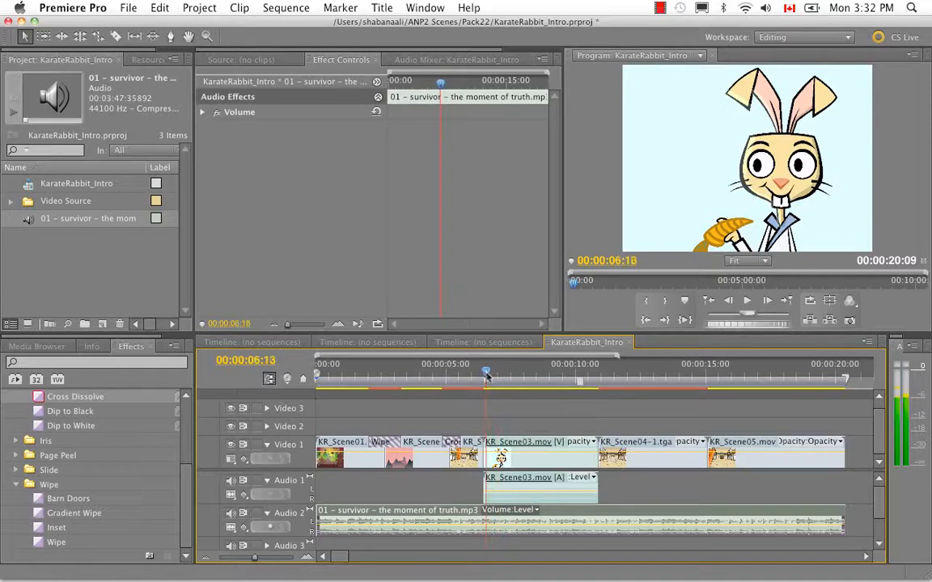
pyautogui.moveTo(485, 377); pyautogui.dragTo(487, 378)
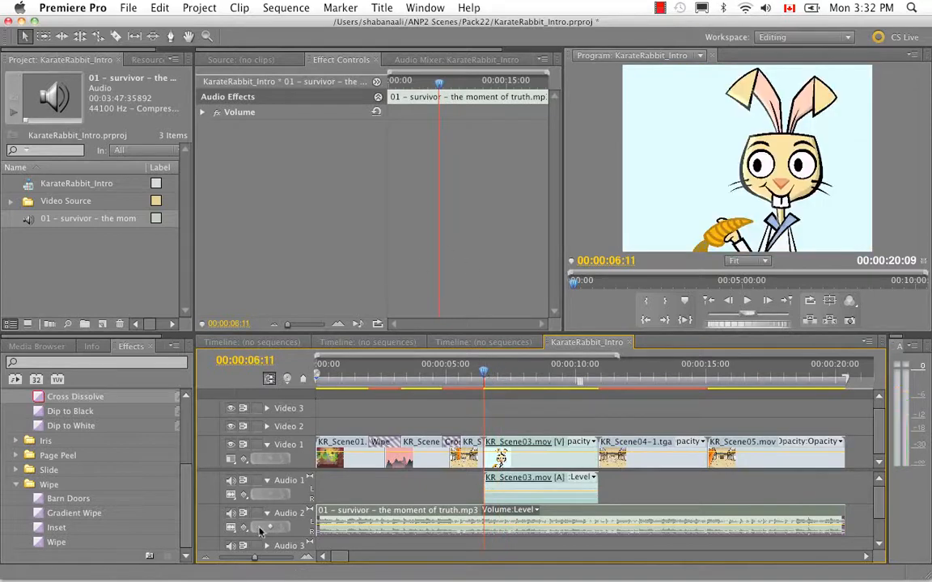
pyautogui.click(487, 375)
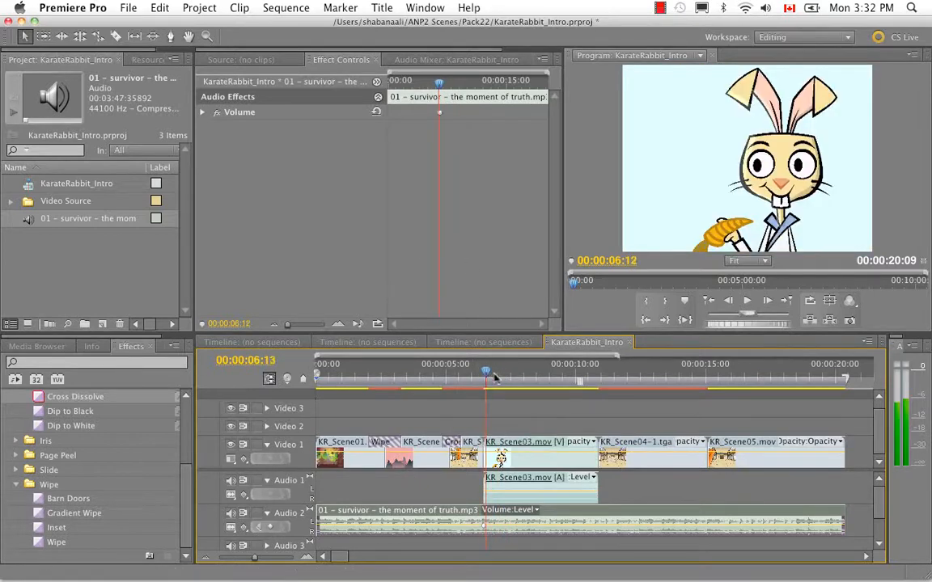
pyautogui.click(495, 376)
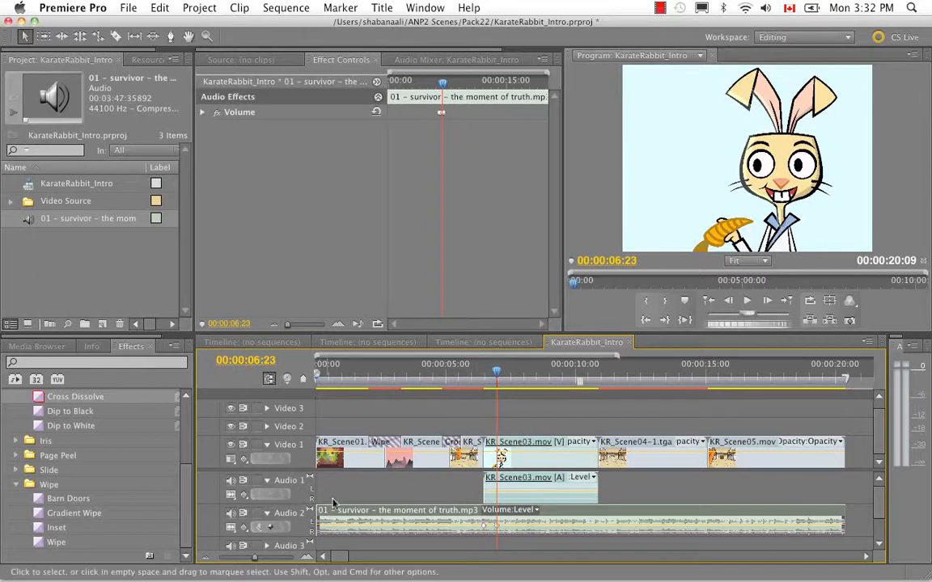
pyautogui.moveTo(496, 526); pyautogui.dragTo(495, 530)
pyautogui.press('space')
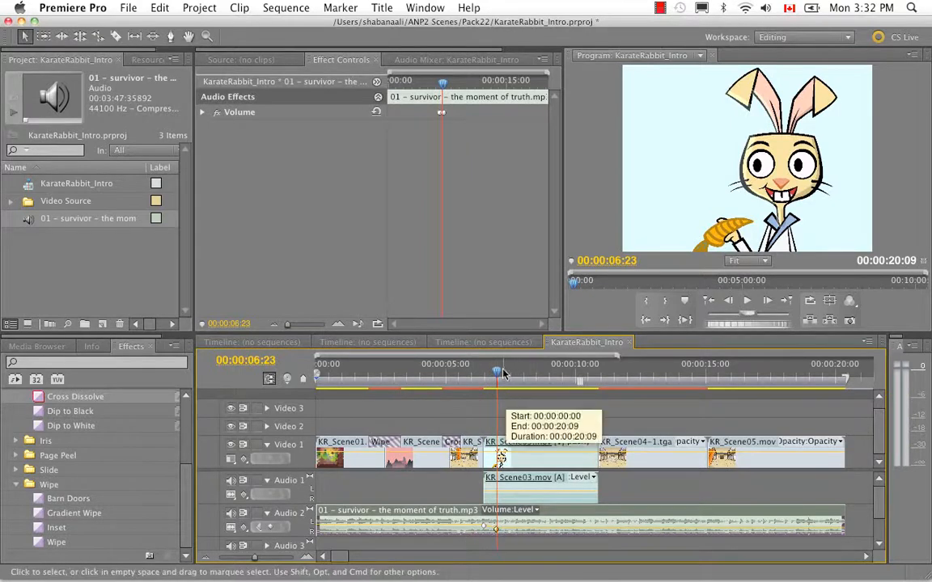
# - Add a volume Level keyframe of -12.7 dB to the song at 00:00:10:07 and move the playhead to 00:00:10:18
pyautogui.moveTo(553, 389); pyautogui.dragTo(588, 401)
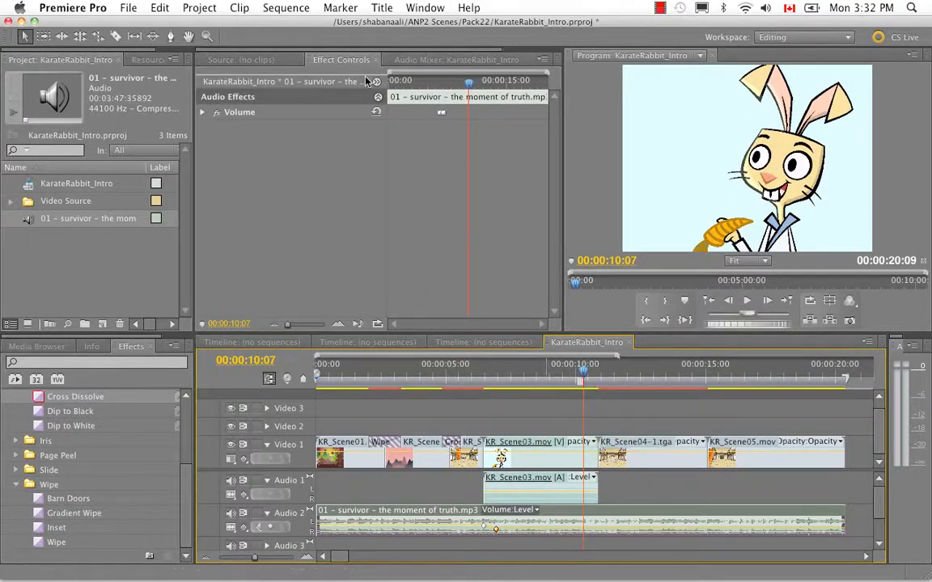
pyautogui.click(205, 113)
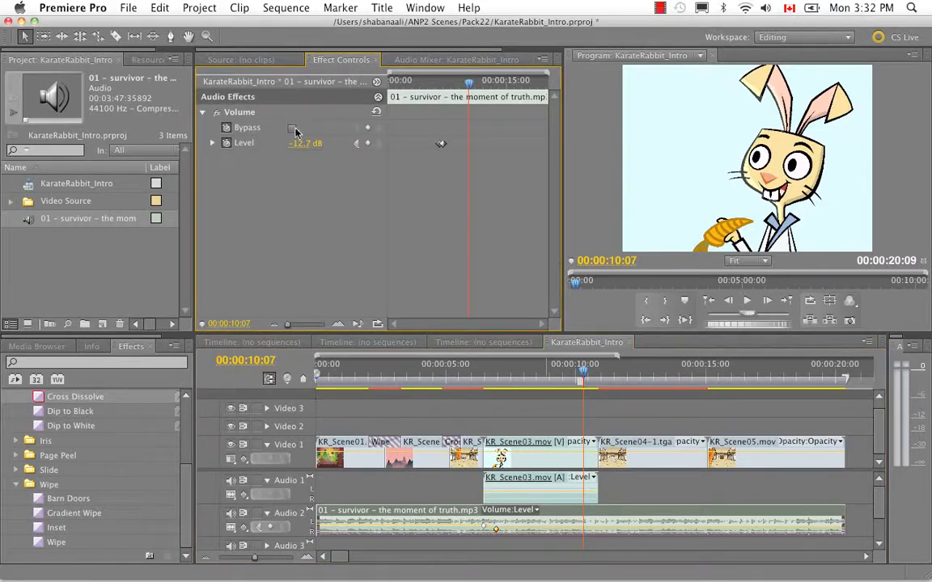
pyautogui.click(367, 143)
pyautogui.moveTo(583, 377); pyautogui.dragTo(594, 377)
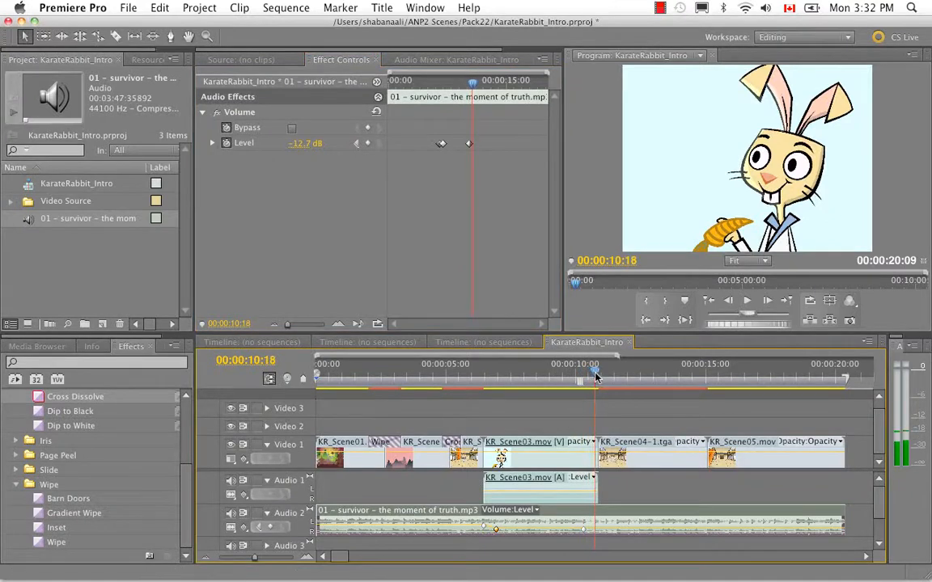
# - Add a Level keyframe to the song at 00:00:10:18, raise it to 0.1 dB, and play back the volume dip
pyautogui.click(367, 143)
pyautogui.click(214, 143)
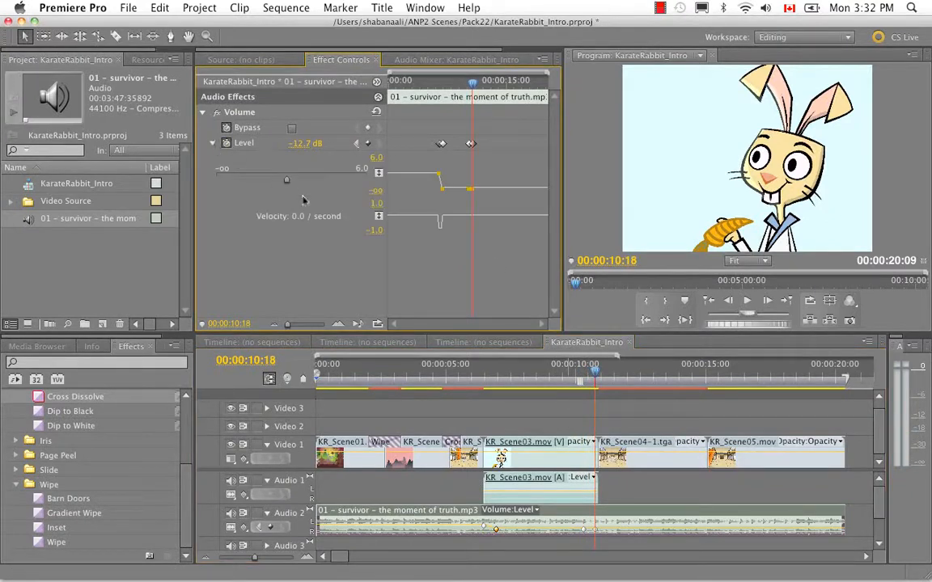
pyautogui.moveTo(283, 184); pyautogui.dragTo(333, 184)
pyautogui.moveTo(594, 373); pyautogui.dragTo(471, 383)
pyautogui.press('space')
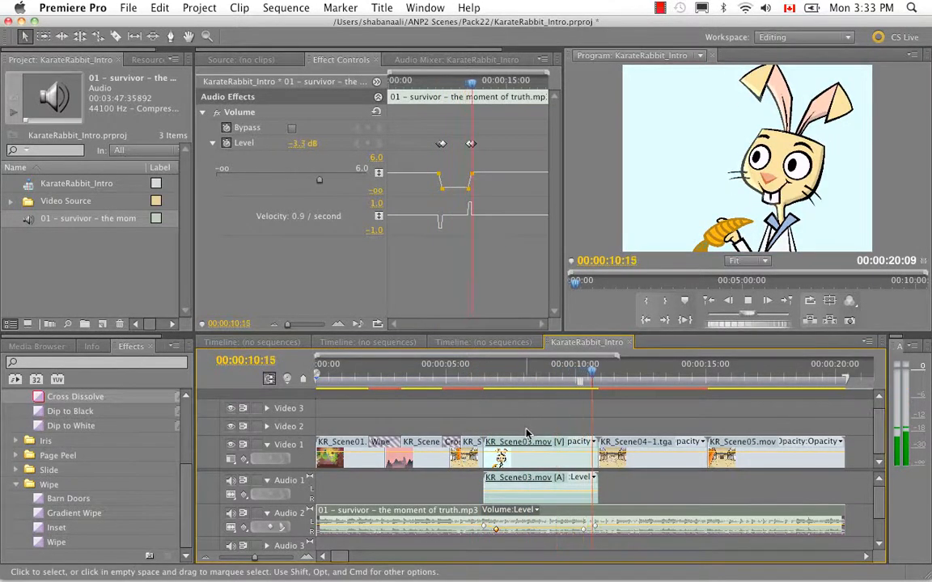
pyautogui.press('space')
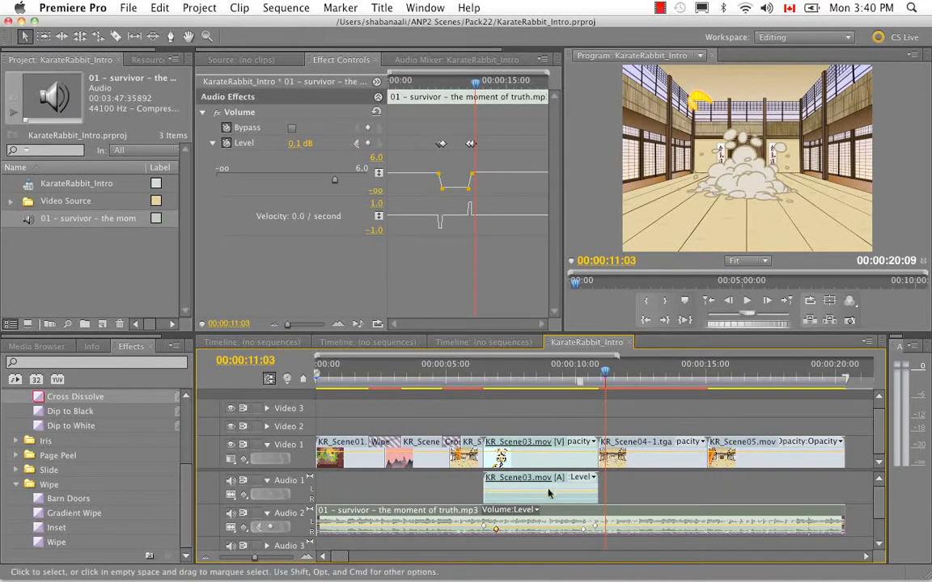
# - Unlink the audio and video of KR_Scene03.mov and select only its video part
pyautogui.click(543, 494)
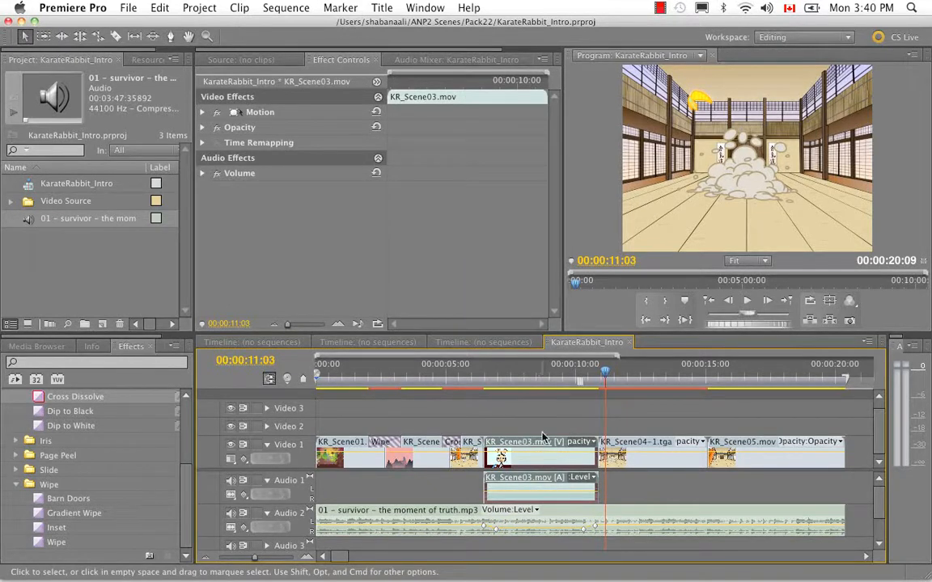
pyautogui.rightClick(533, 483)
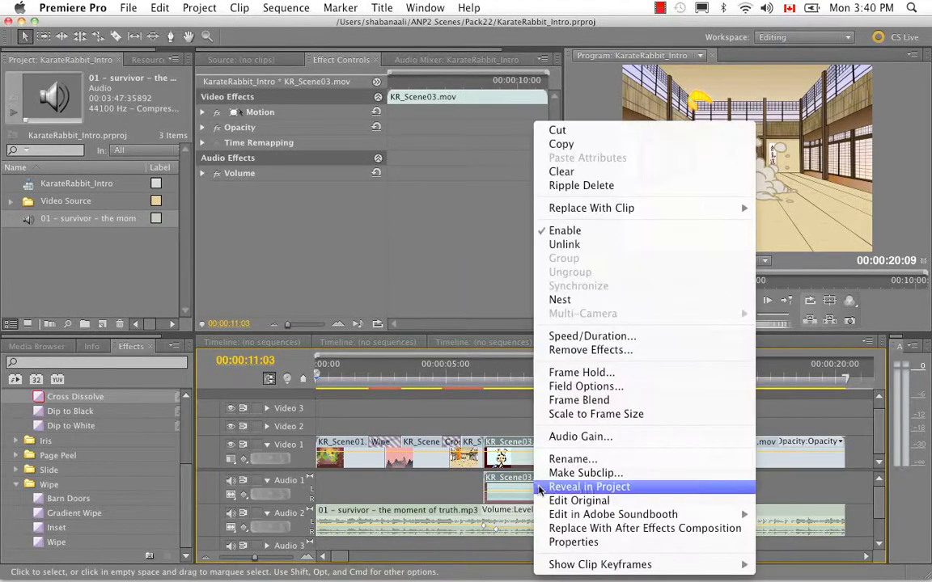
pyautogui.click(564, 245)
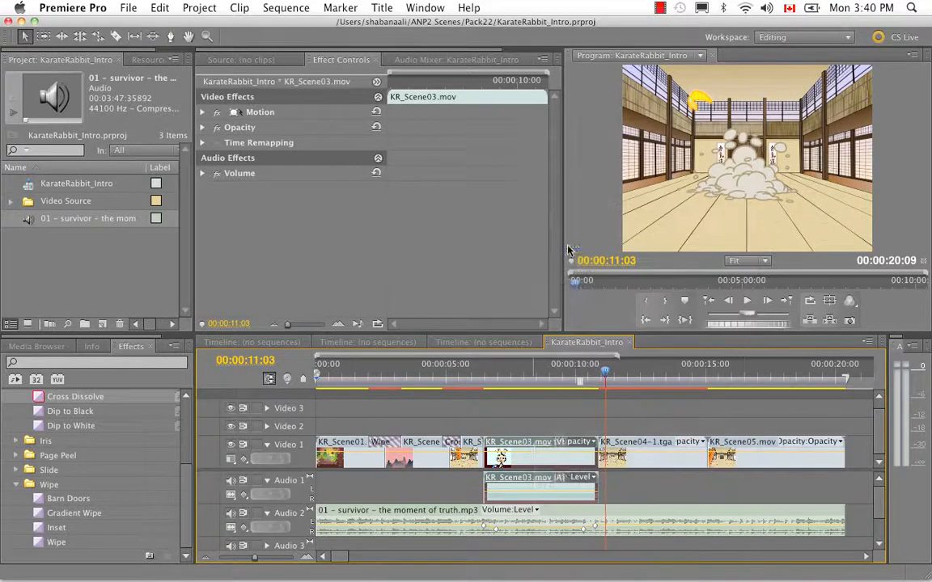
pyautogui.click(547, 425)
pyautogui.click(544, 460)
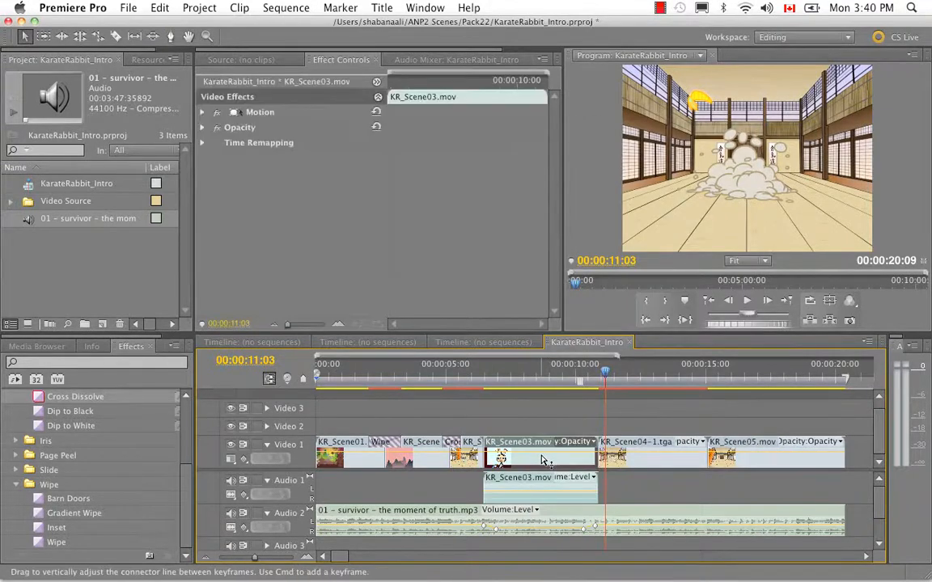
# - Delete the unlinked KR_Scene03.mov audio from Audio 1 and undo the deletion
pyautogui.click(539, 483)
pyautogui.click(540, 460)
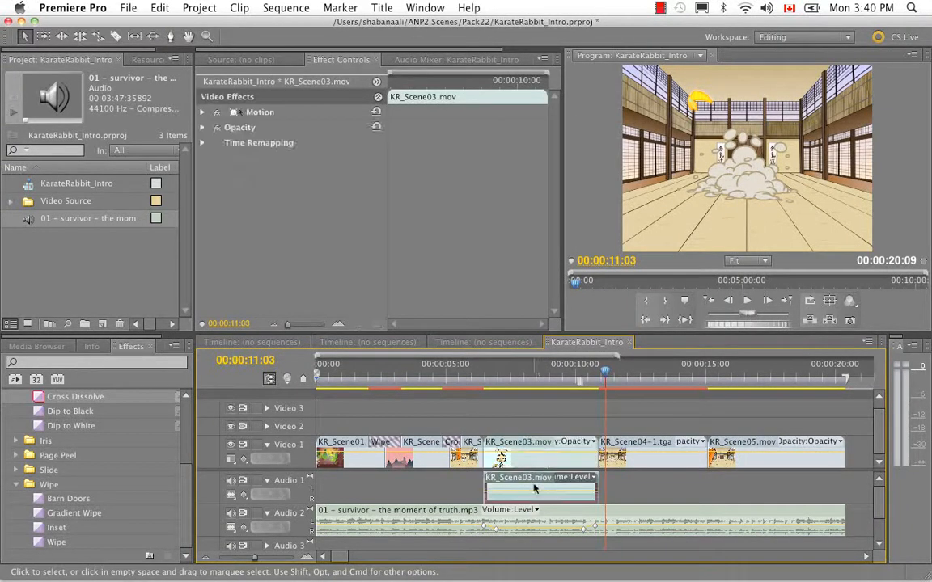
pyautogui.click(544, 482)
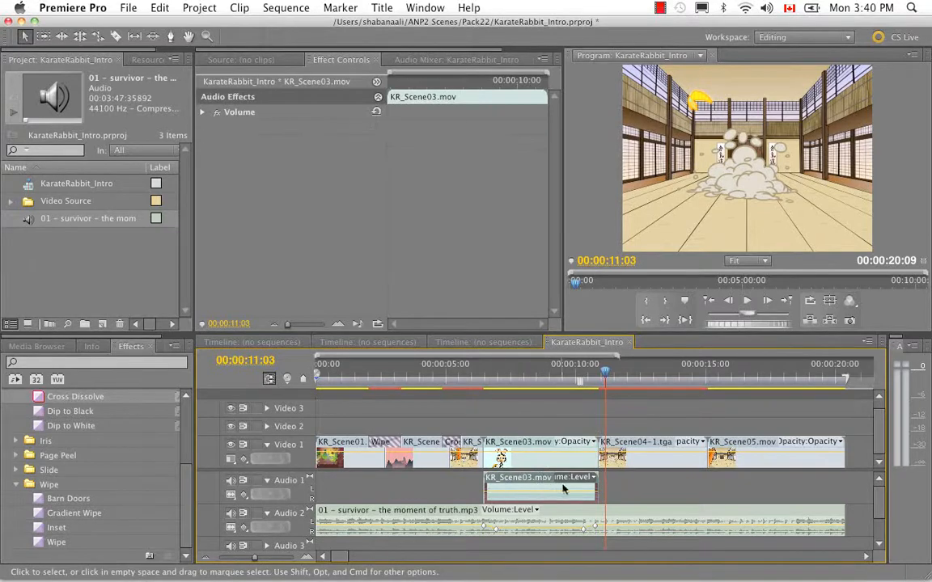
pyautogui.press('Delete')
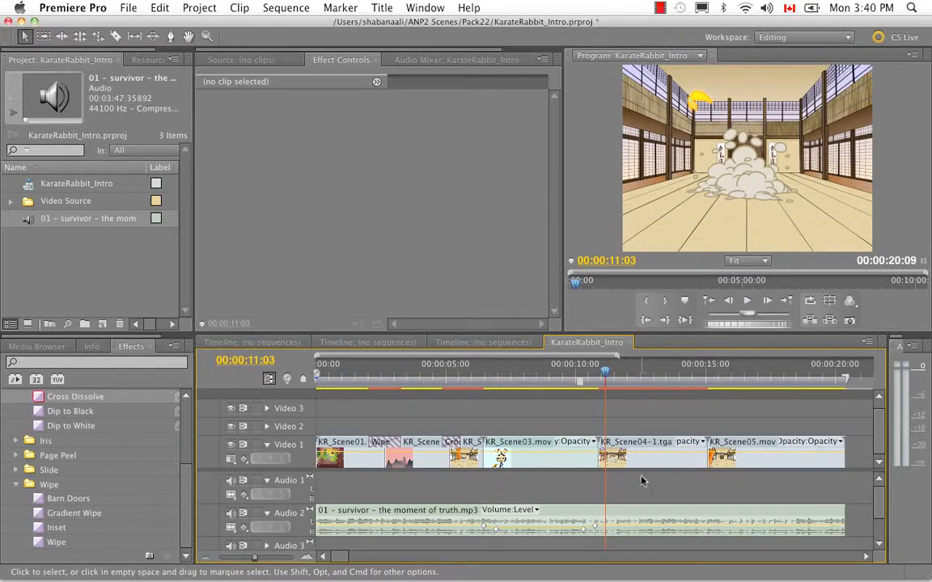
pyautogui.press('super+z')
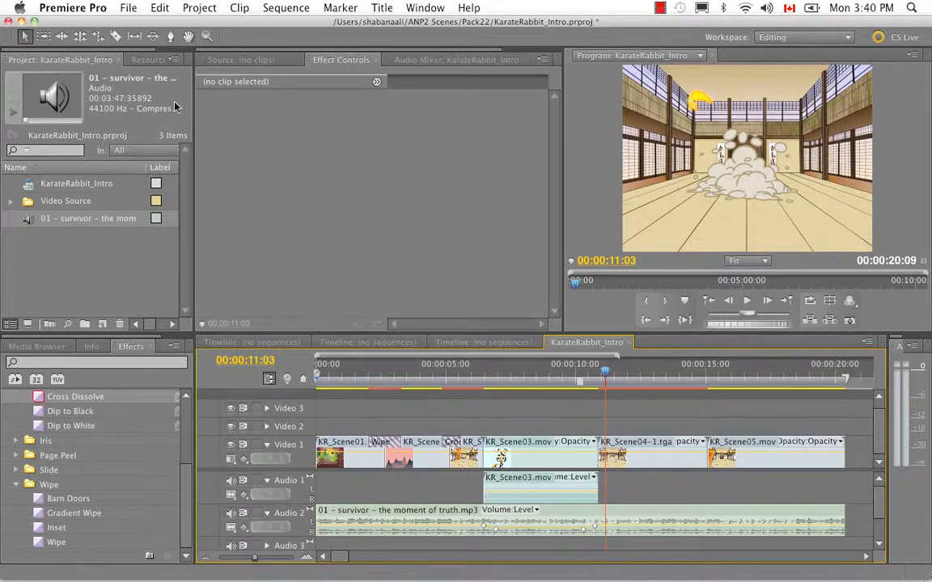
# - Save the project and open the media export settings for the KarateRabbit_Intro sequence
pyautogui.click(123, 8)
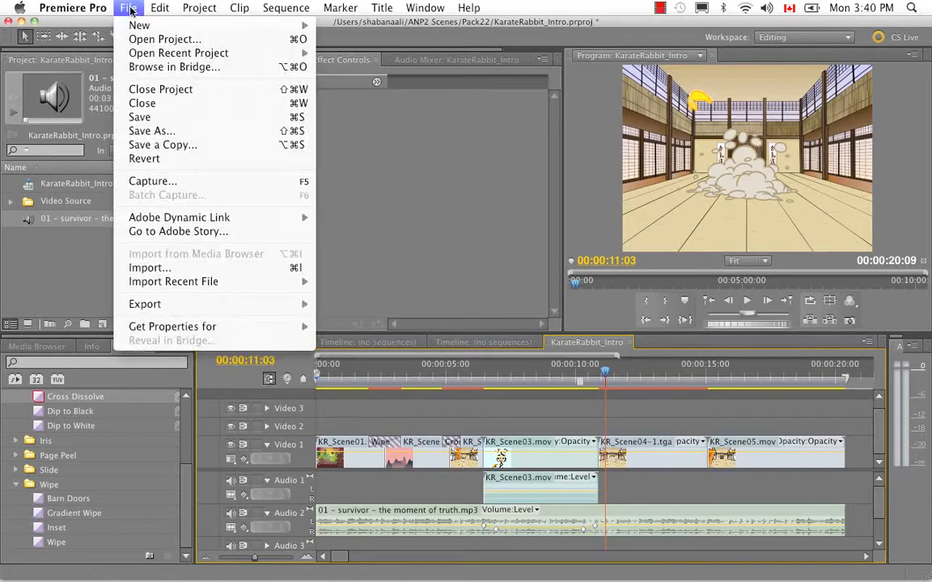
pyautogui.click(142, 122)
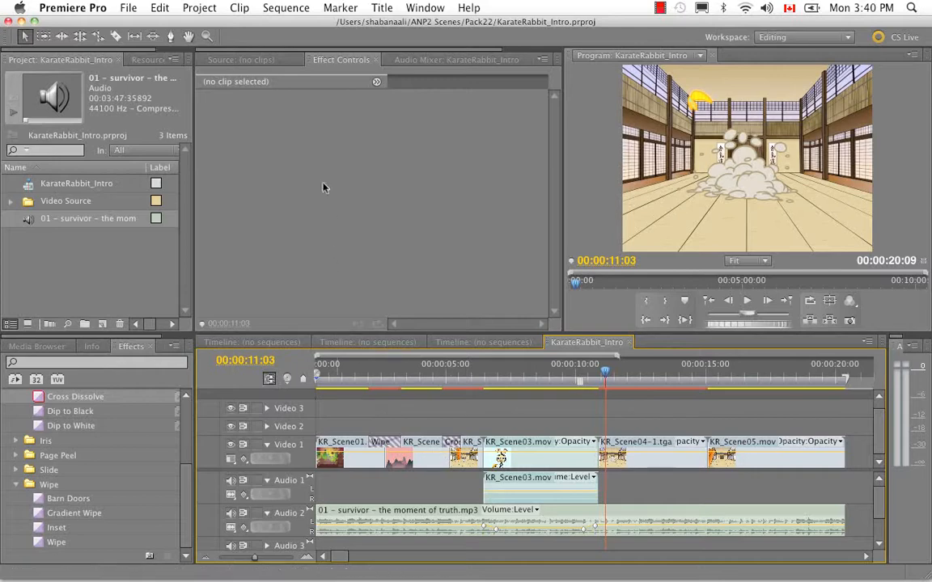
pyautogui.click(128, 8)
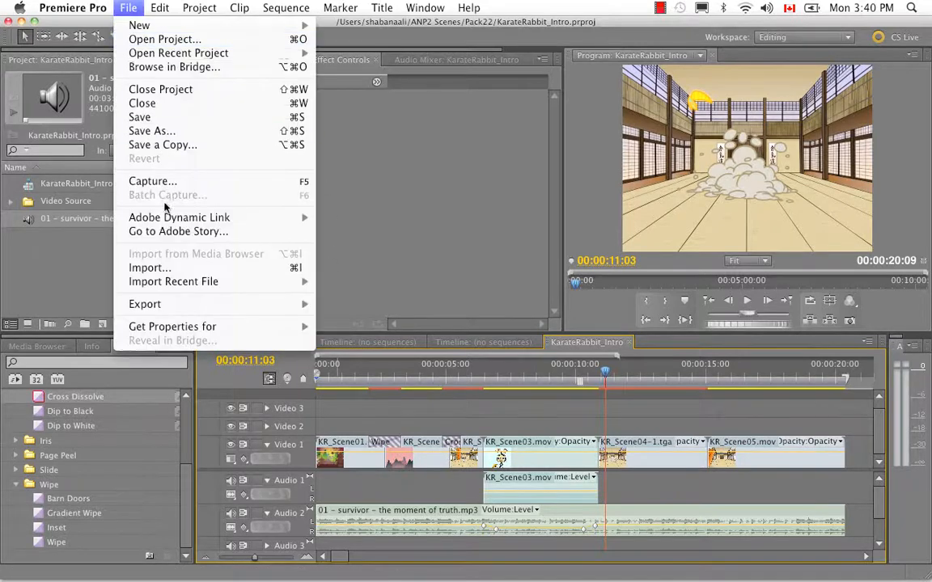
pyautogui.moveTo(166, 304)
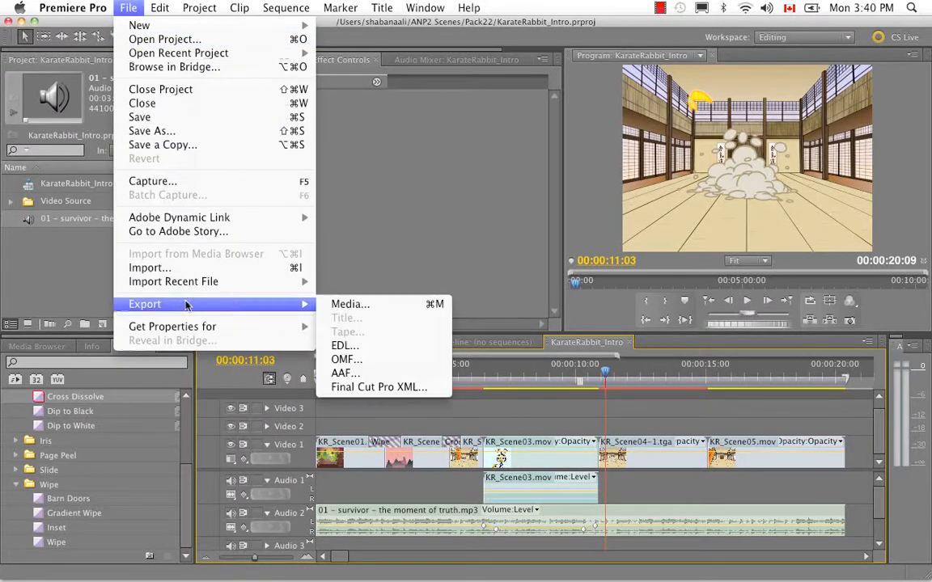
pyautogui.click(415, 307)
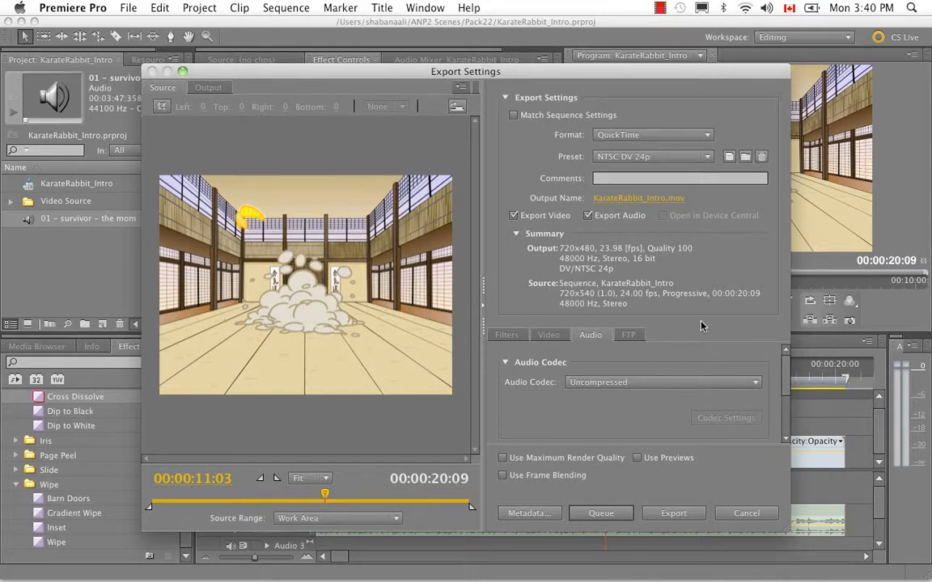
# - Choose QuickTime as the export format with the NTSC DV 24p preset
pyautogui.click(709, 135)
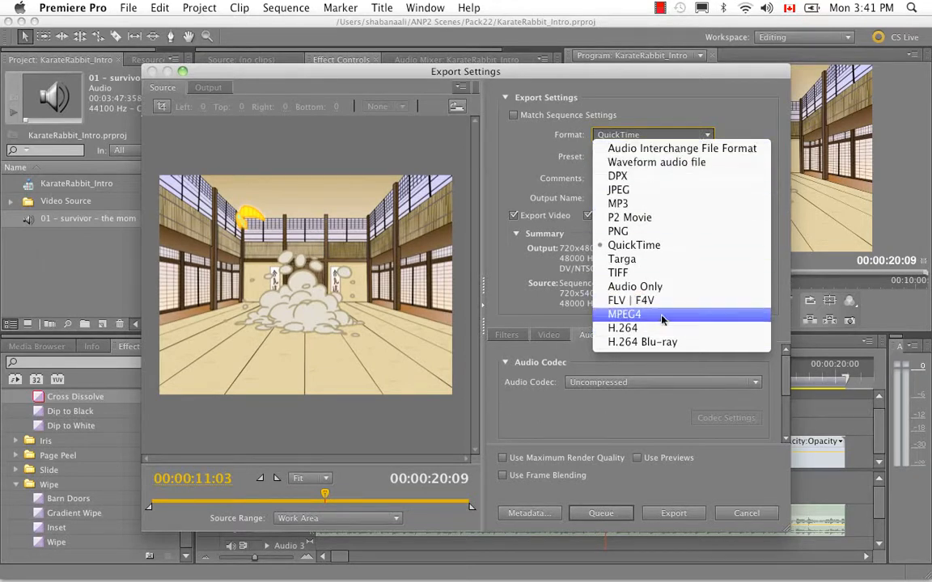
pyautogui.click(659, 248)
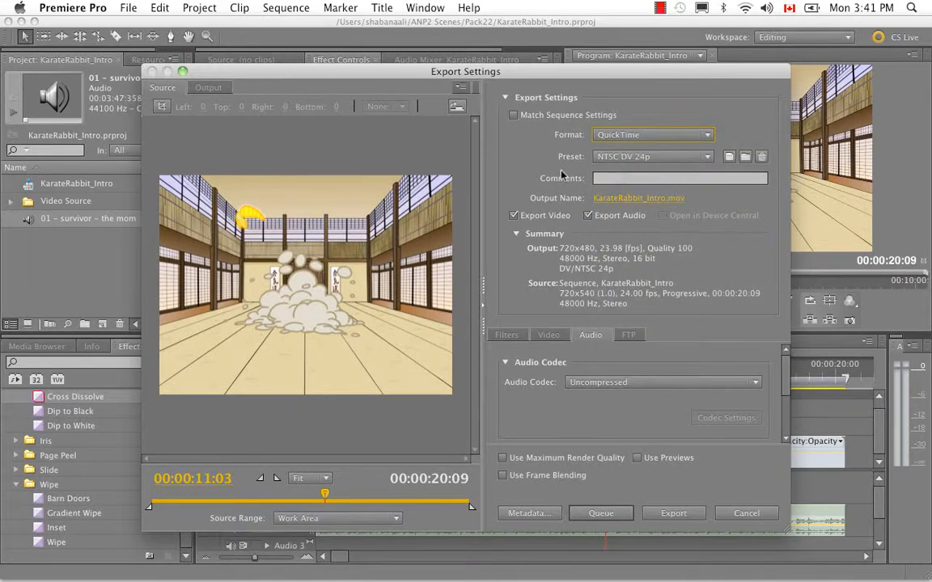
pyautogui.click(709, 157)
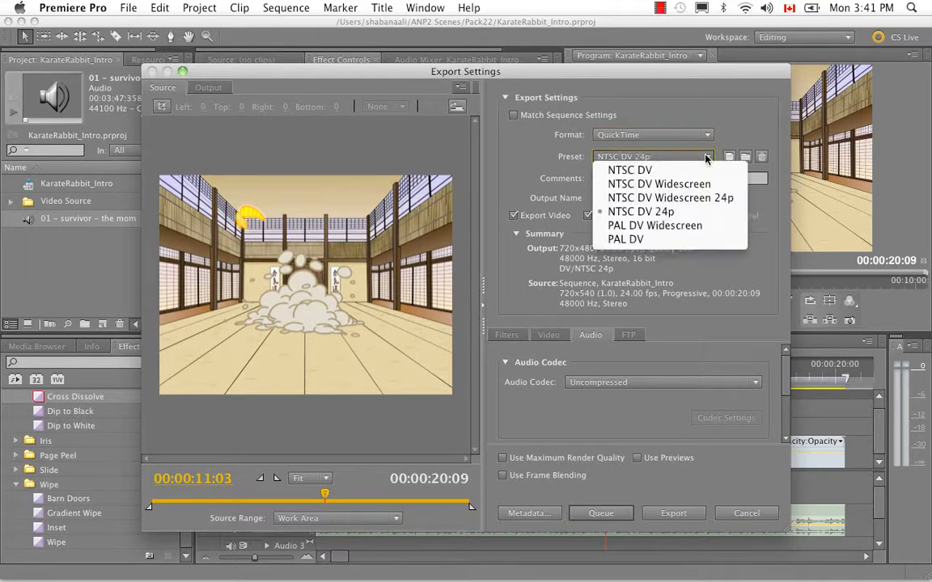
pyautogui.click(702, 211)
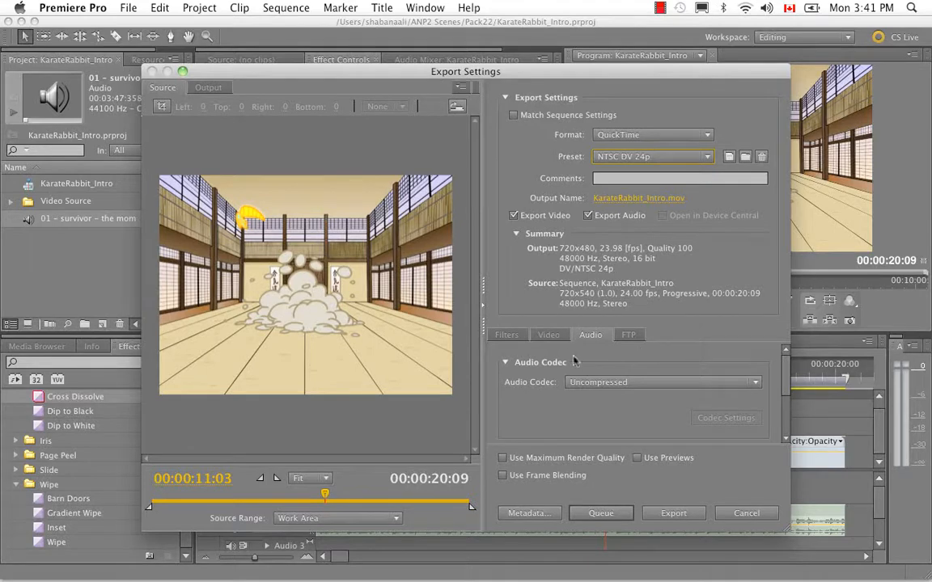
# - Set the export's video codec to H.264
pyautogui.click(549, 335)
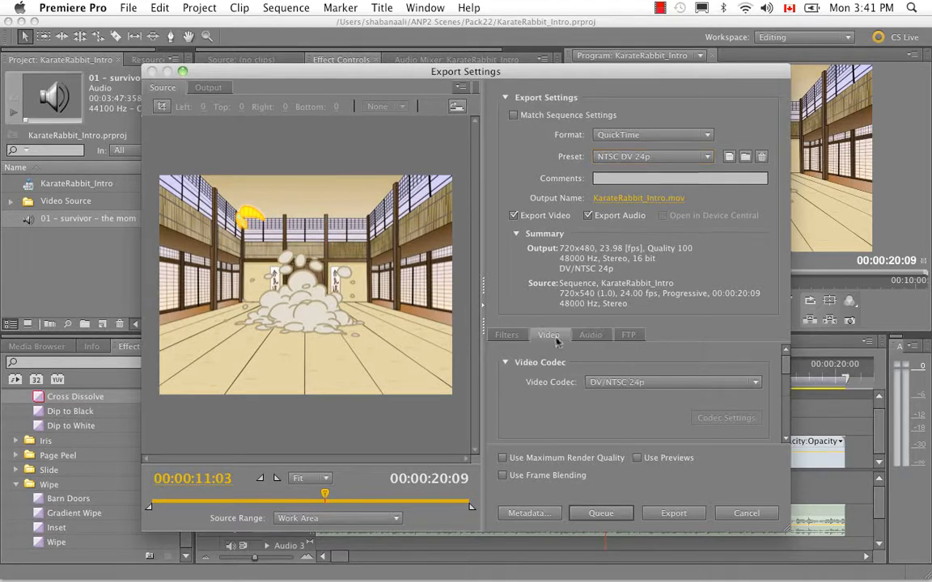
pyautogui.click(756, 383)
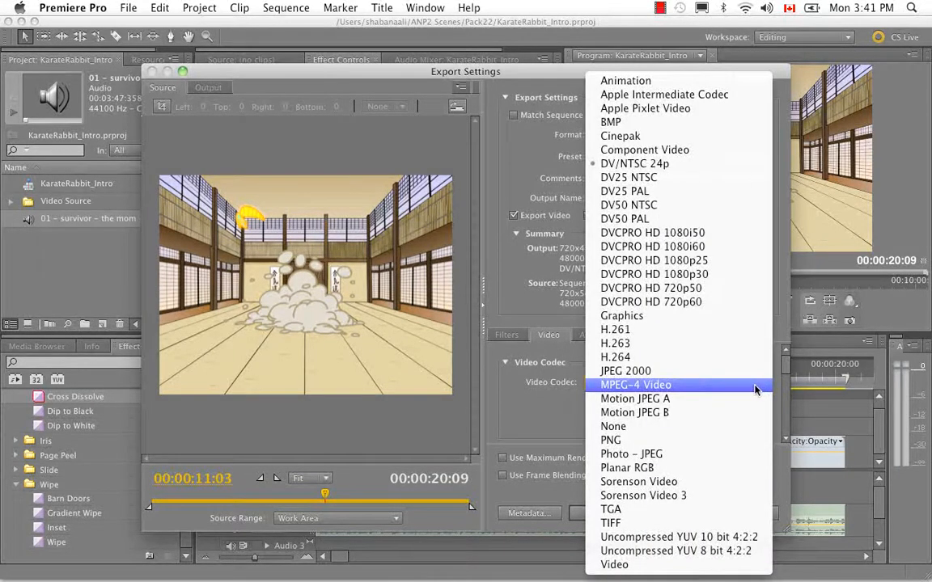
pyautogui.click(665, 357)
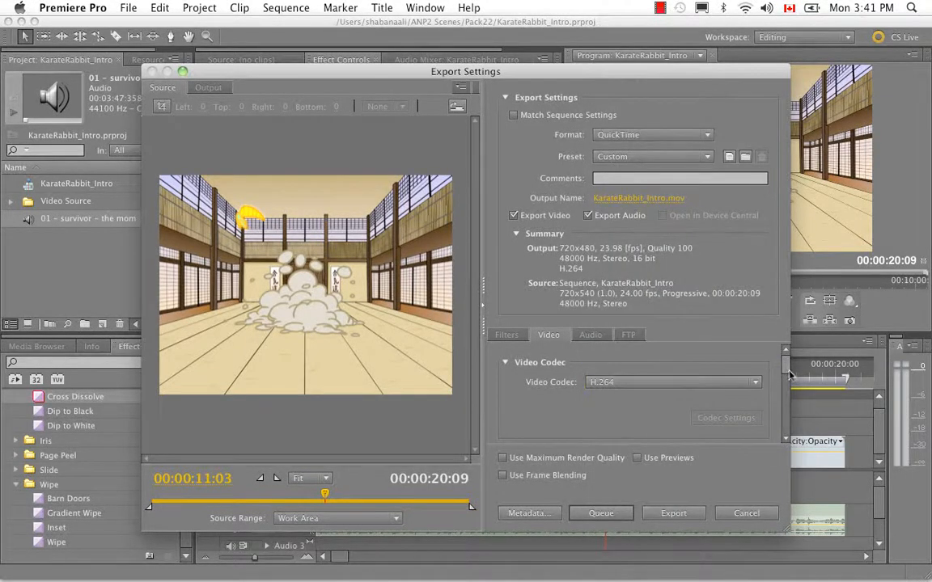
# - Set the export frame rate to 24 and, with width and height unlinked, the frame height to 540
pyautogui.moveTo(785, 371); pyautogui.dragTo(783, 388)
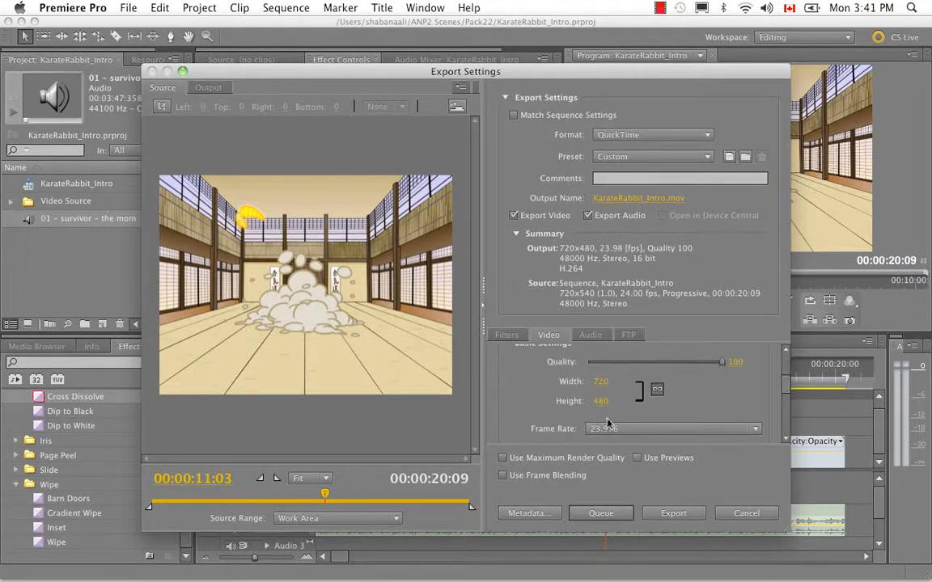
pyautogui.click(652, 428)
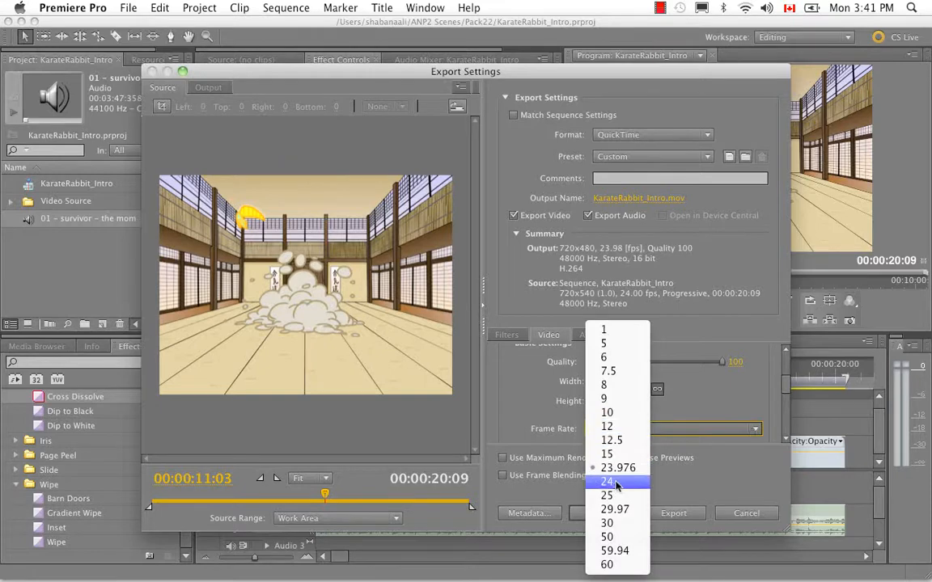
pyautogui.click(606, 481)
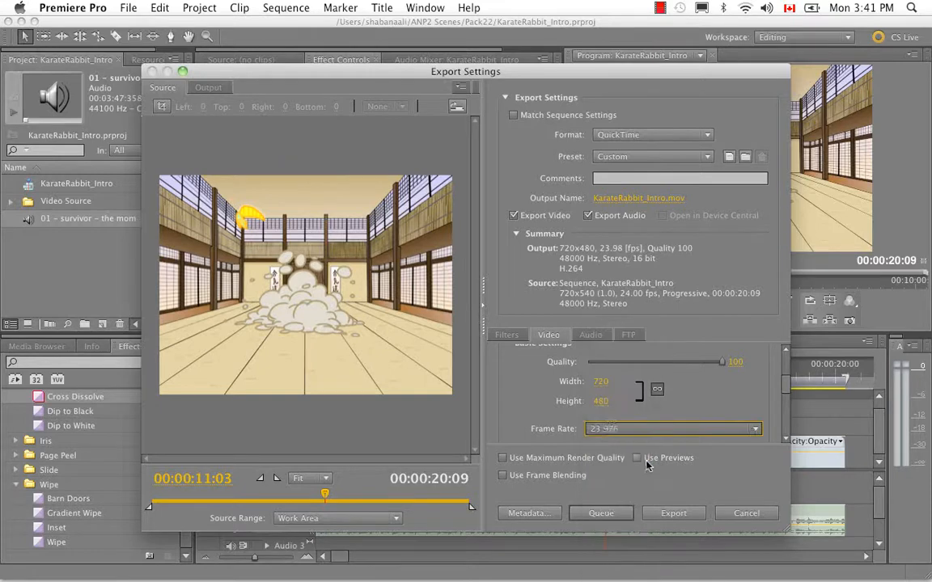
pyautogui.click(602, 401)
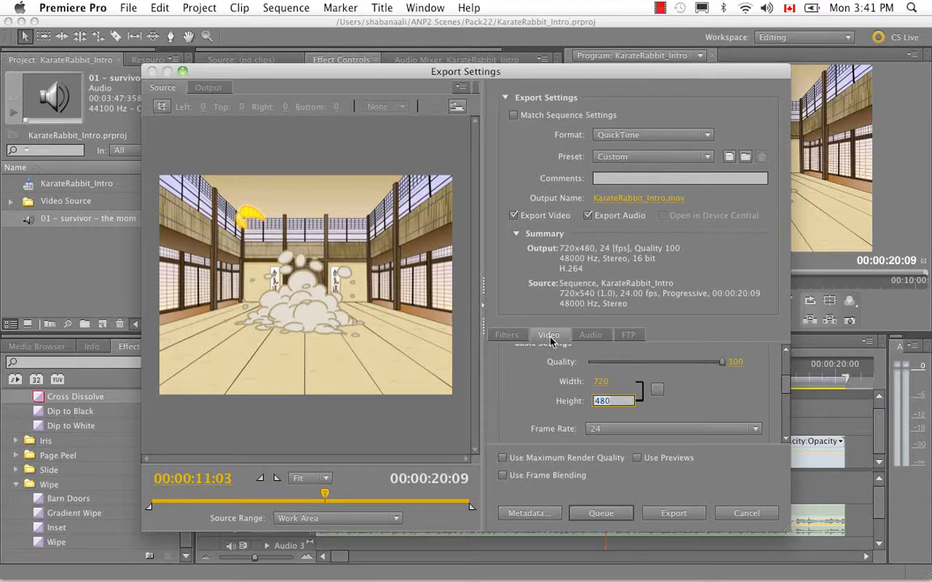
pyautogui.write('5')
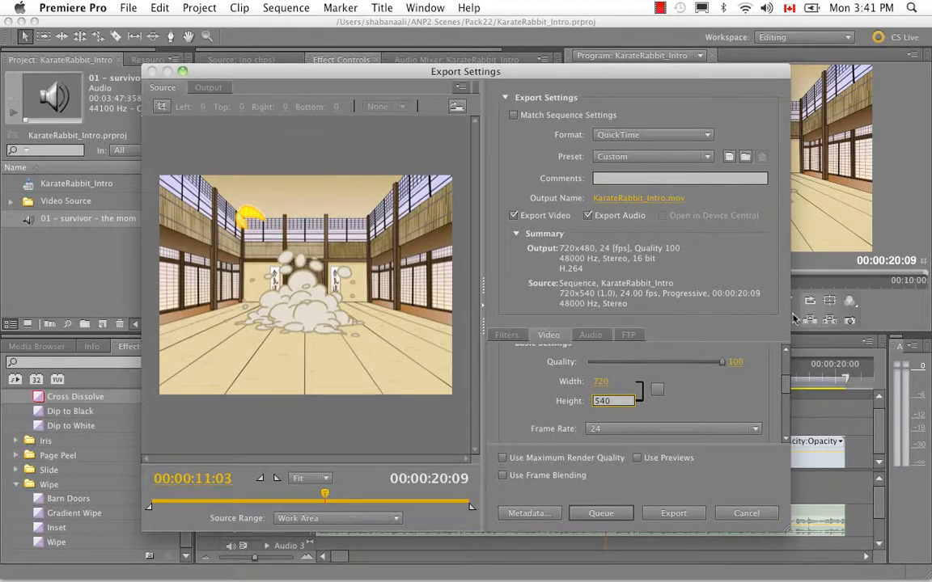
pyautogui.click(699, 398)
# - Set the export's pixel aspect to Square Pixels (1.0)
pyautogui.scroll(1, 781, 414)
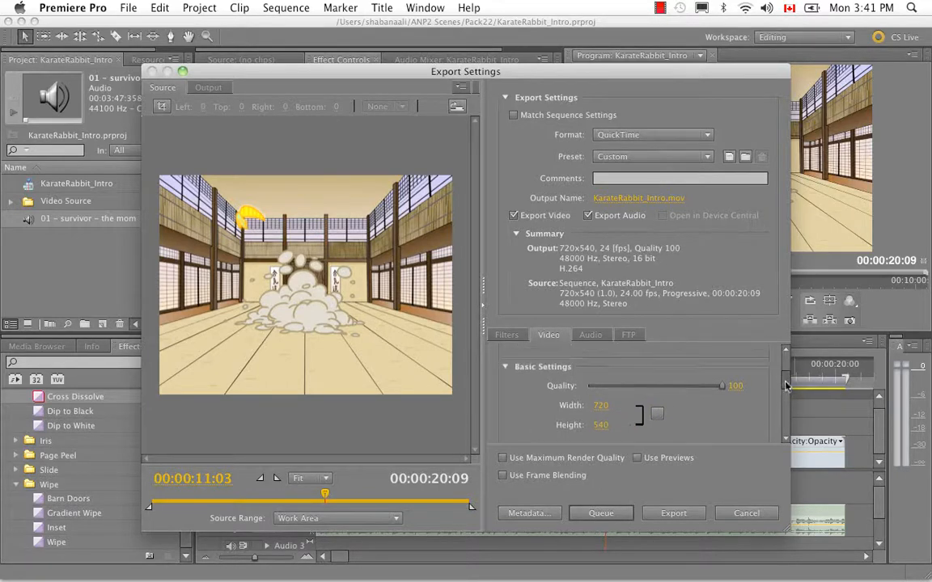
pyautogui.scroll(-3, 783, 409)
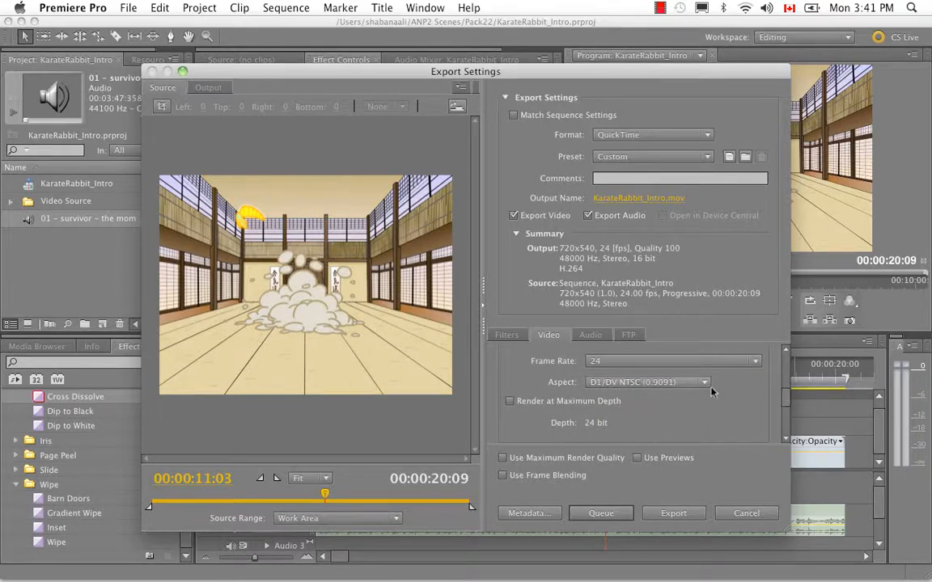
pyautogui.click(707, 386)
pyautogui.click(705, 383)
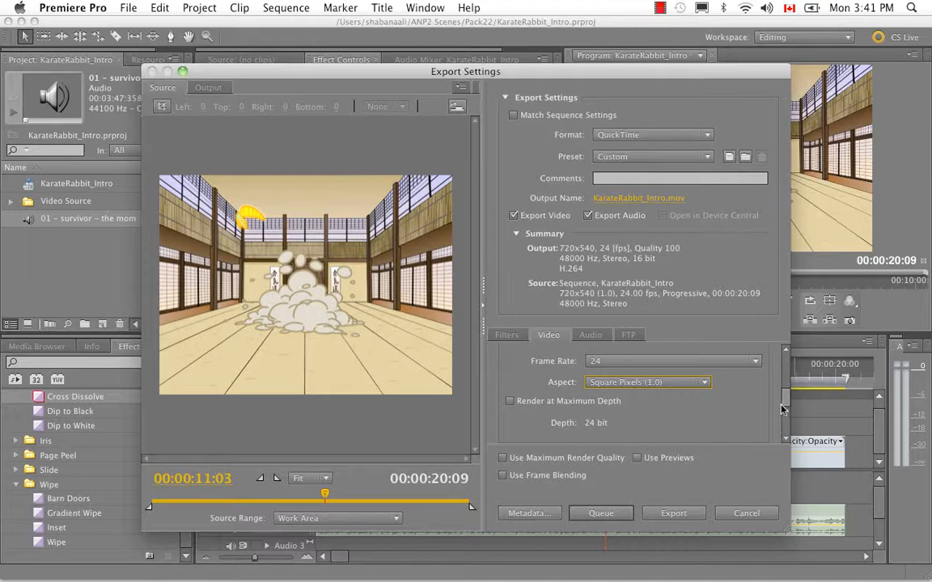
pyautogui.moveTo(785, 400); pyautogui.dragTo(782, 370)
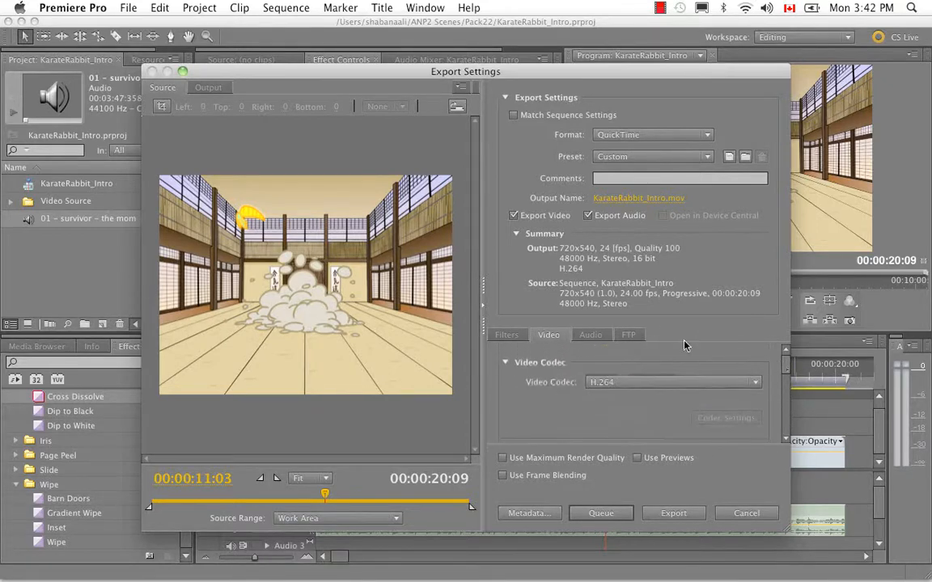
# - Check the export's audio codec and basic audio settings
pyautogui.click(591, 335)
pyautogui.scroll(-3, 708, 356)
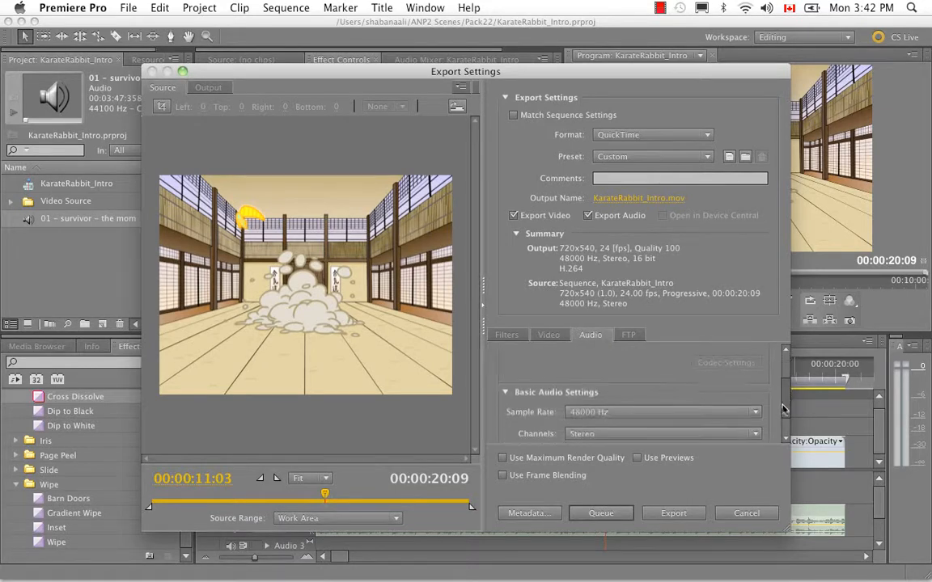
pyautogui.scroll(3, 701, 393)
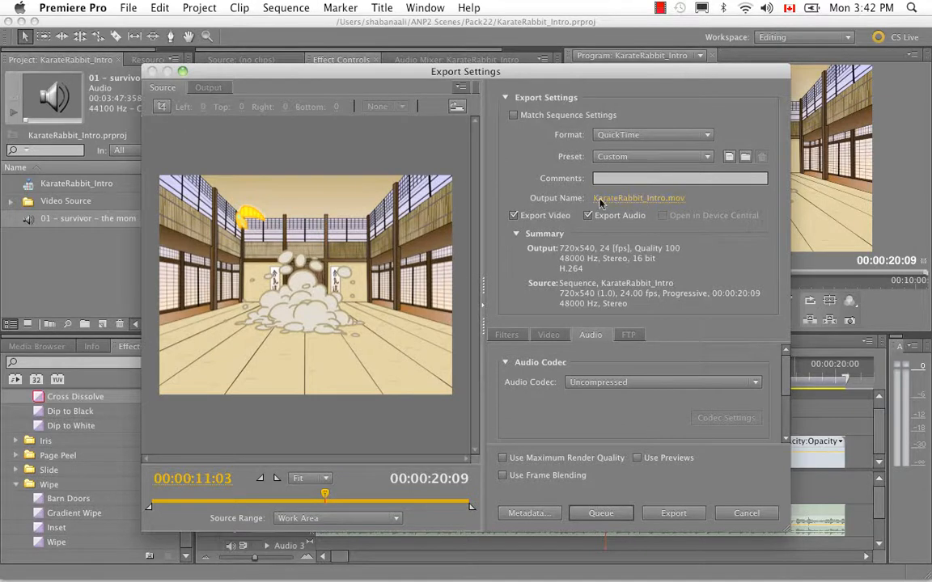
# - Set the output file to KarateRabbit_Intro in the Pack22 folder of ANP2 Scenes and export the movie
pyautogui.click(630, 199)
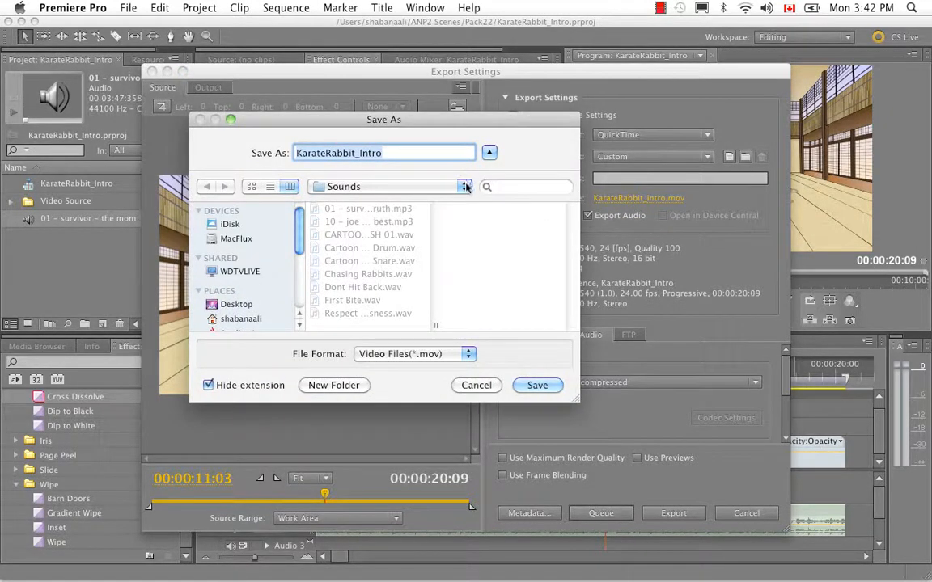
pyautogui.click(414, 186)
pyautogui.click(435, 232)
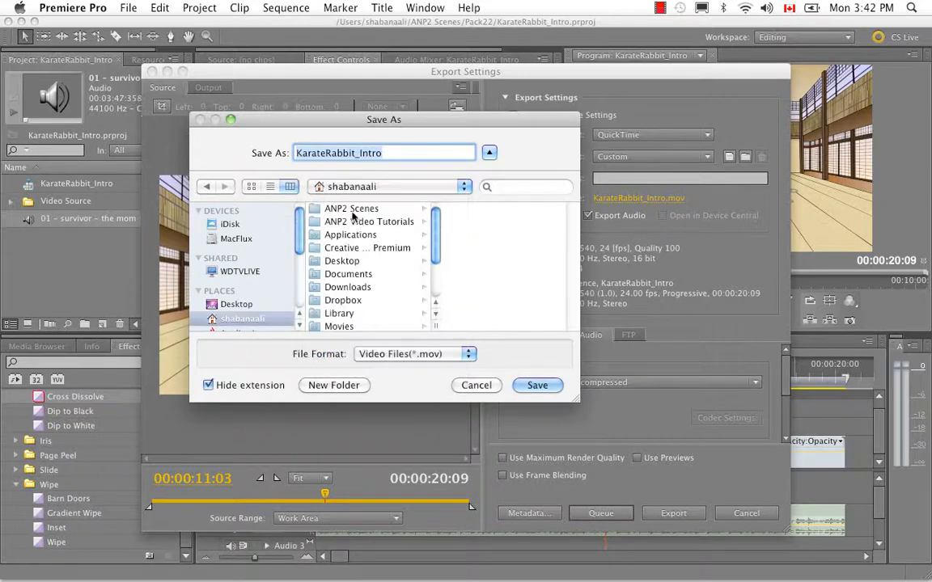
pyautogui.click(353, 210)
pyautogui.click(477, 300)
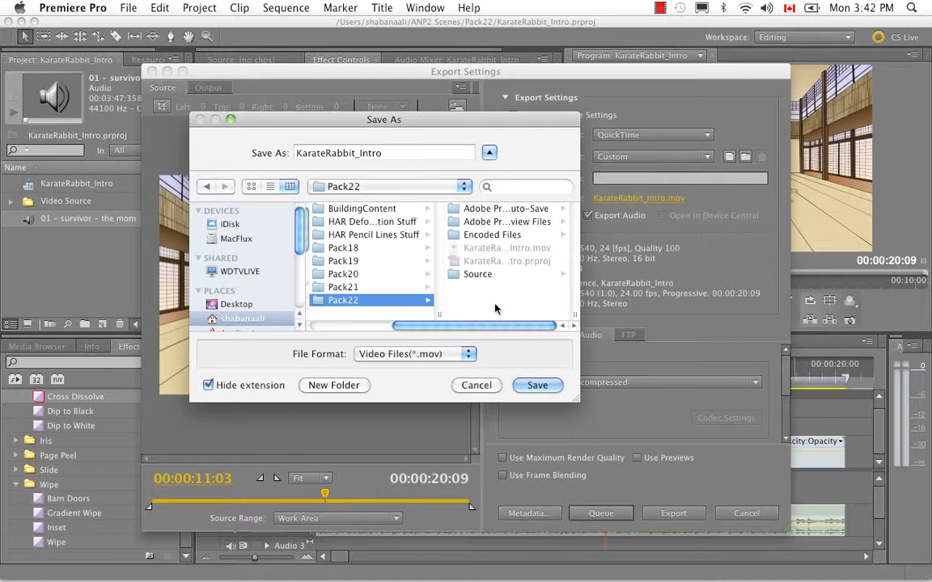
pyautogui.click(537, 386)
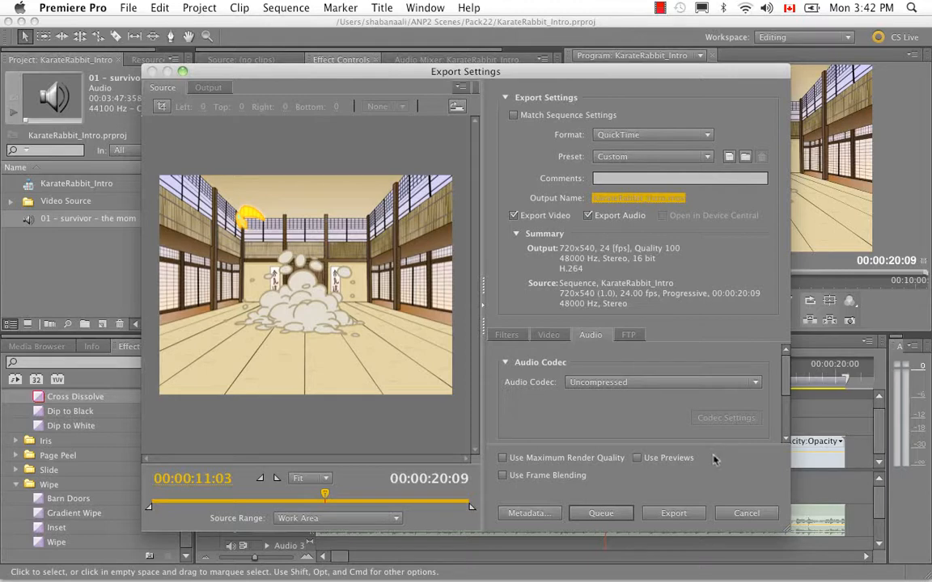
pyautogui.click(668, 515)
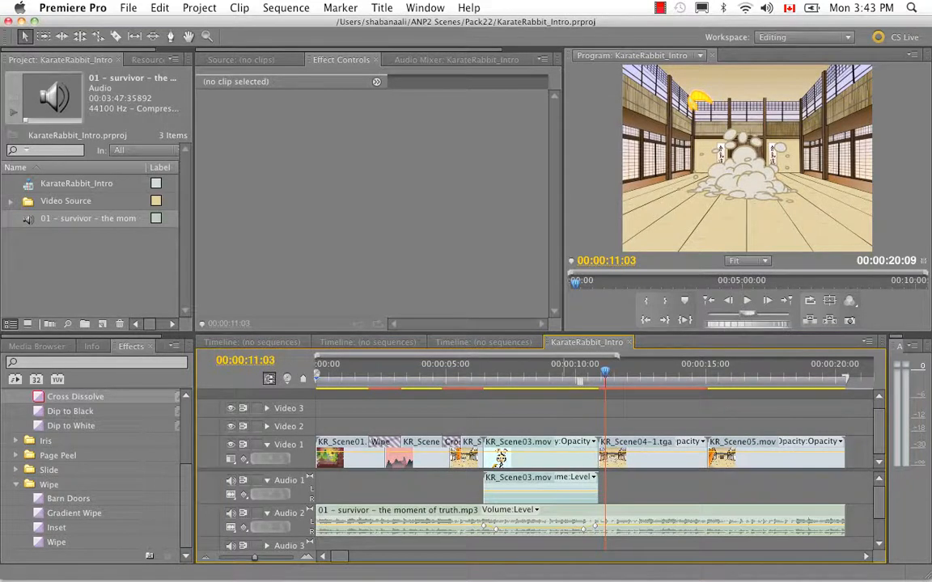
# - Switch to Finder, locate KarateRabbit_Intro.mov in ANP2 Scenes > Pack22, and open it in QuickTime Player
pyautogui.click(95, 537)
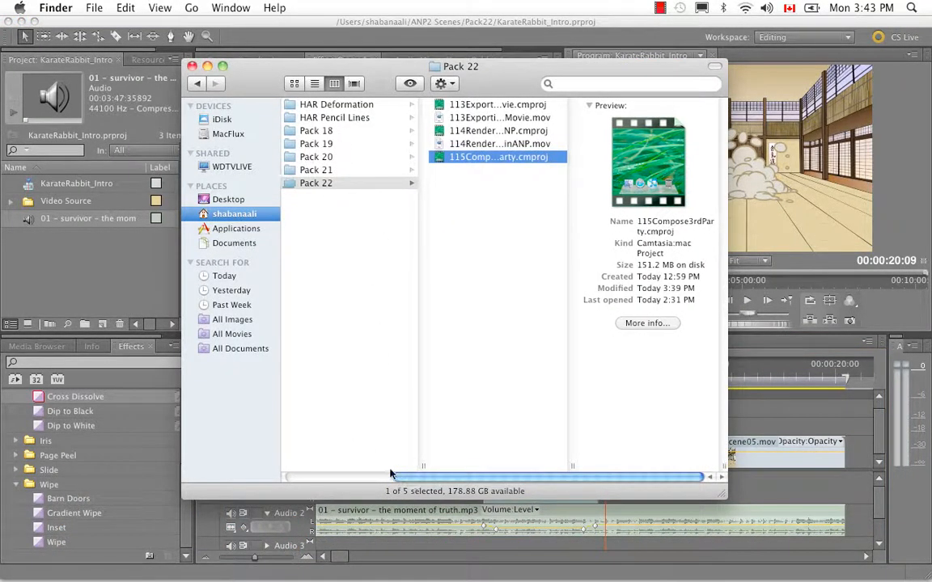
pyautogui.hscroll(-5, 340, 436)
pyautogui.click(350, 107)
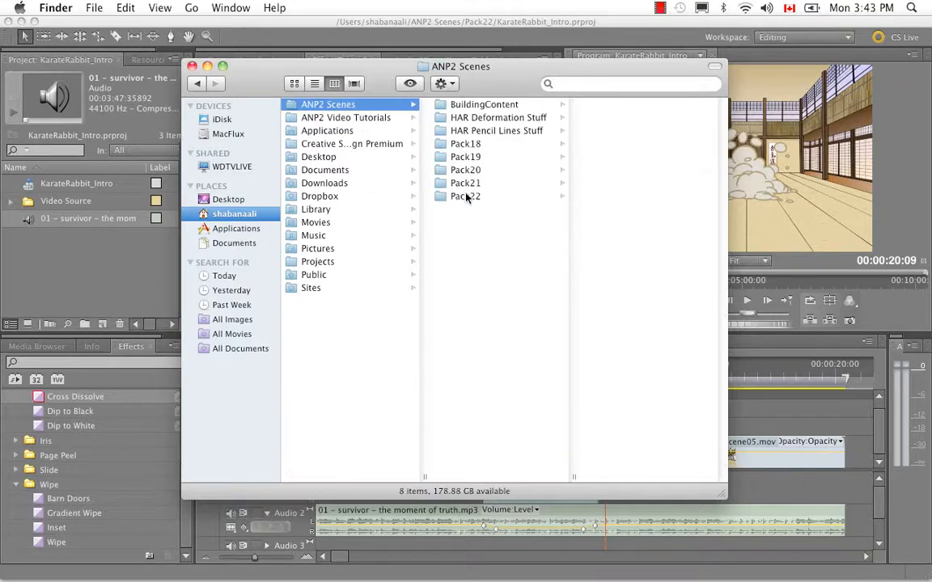
pyautogui.click(468, 196)
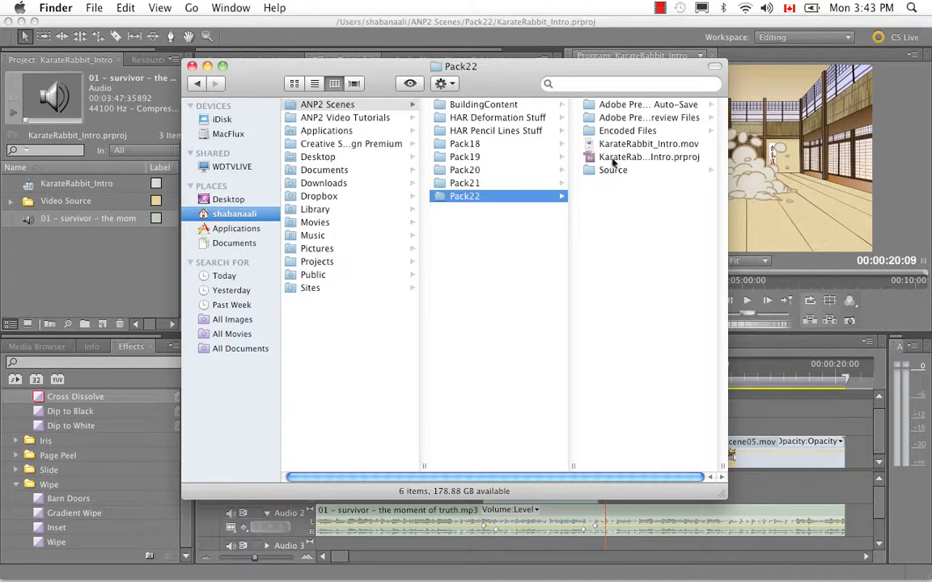
pyautogui.click(589, 146)
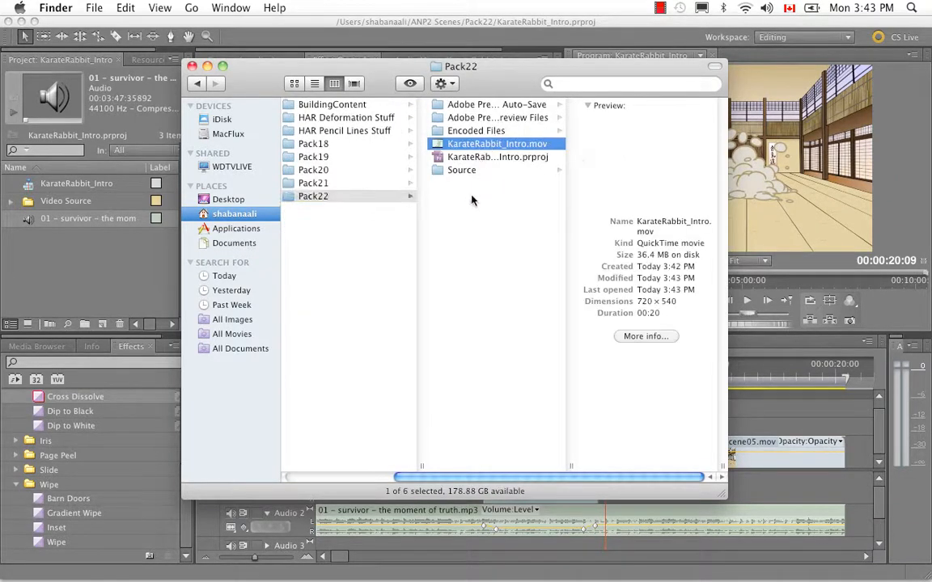
pyautogui.rightClick(490, 144)
pyautogui.moveTo(535, 164)
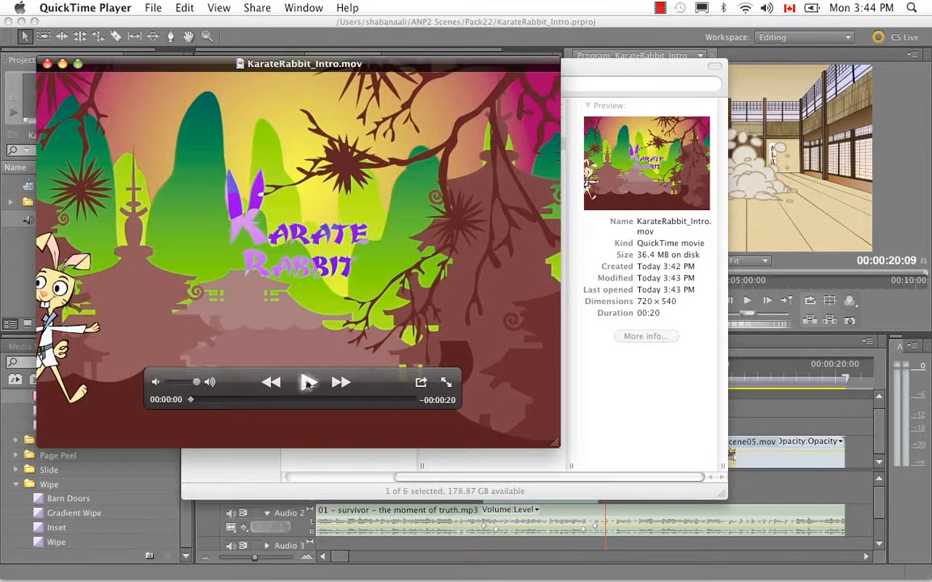
# - Play the exported movie through at a lowered volume, and close the player and Finder windows
pyautogui.press('space')
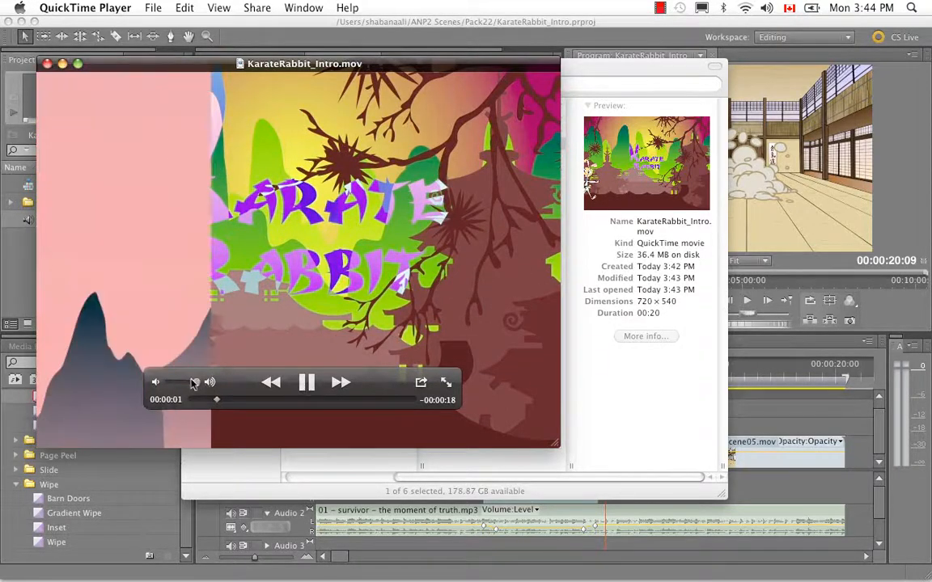
pyautogui.moveTo(196, 383); pyautogui.dragTo(173, 383)
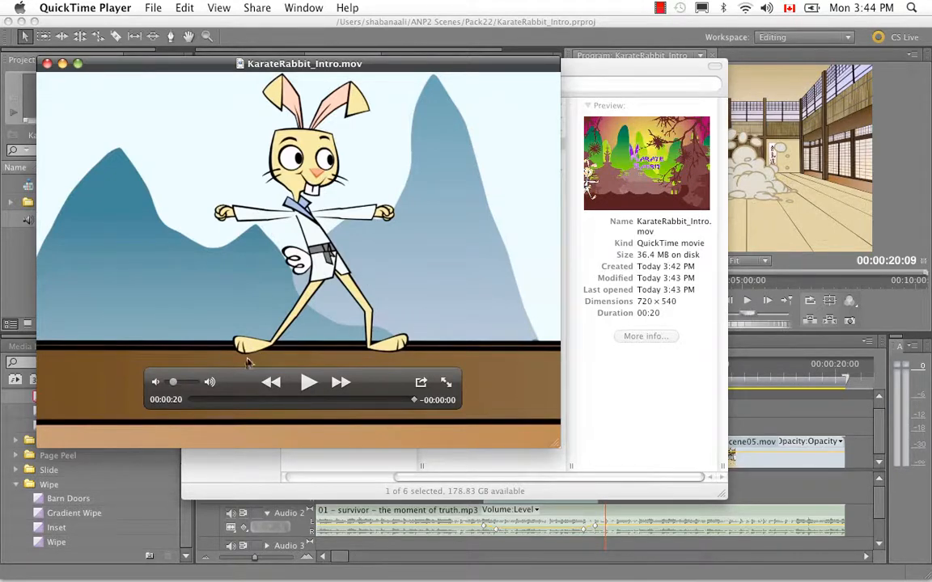
pyautogui.click(47, 65)
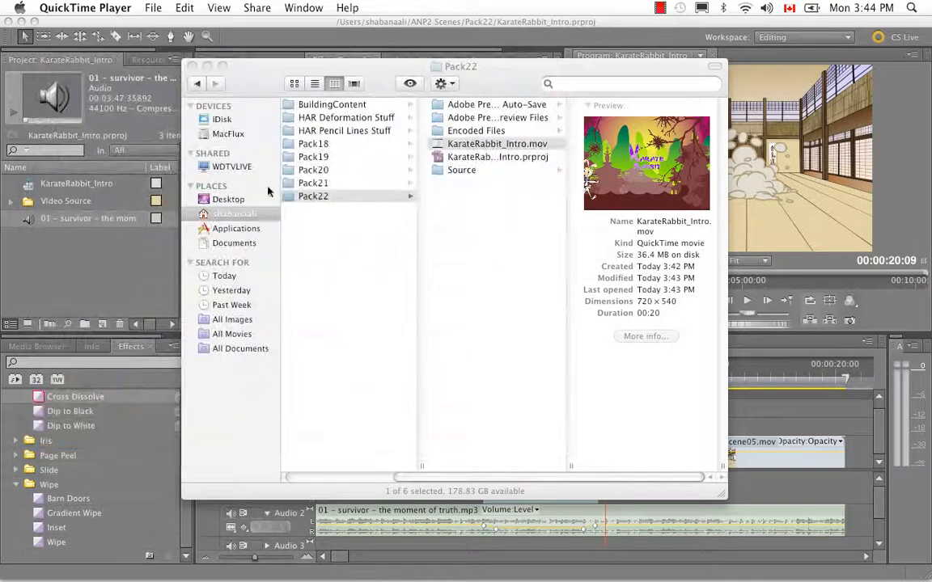
pyautogui.click(192, 66)
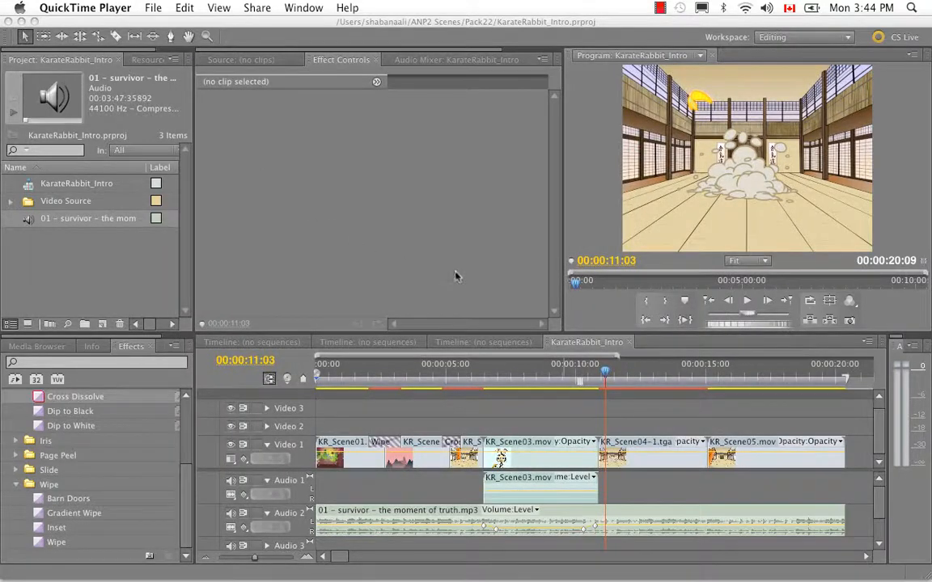